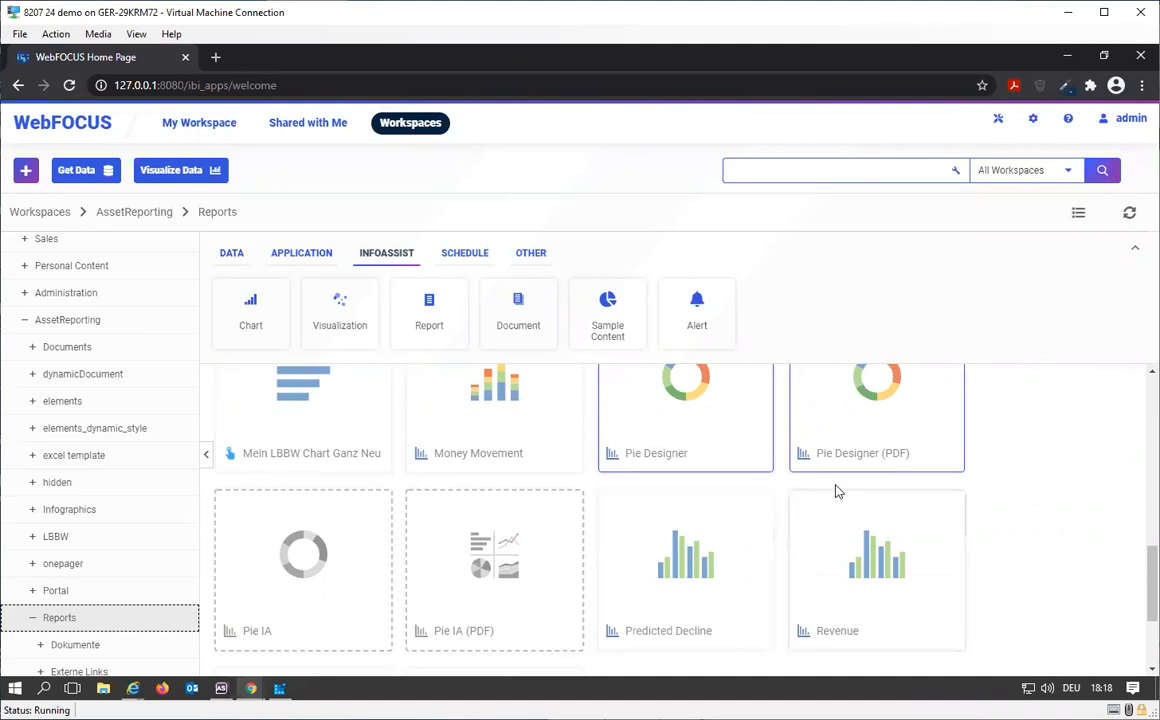
Step: Collapse the action bar above the Reports content and deselect the Pie Designer and Pie Designer (PDF) charts
{"action": "right_click", "coordinate": [677, 438]}
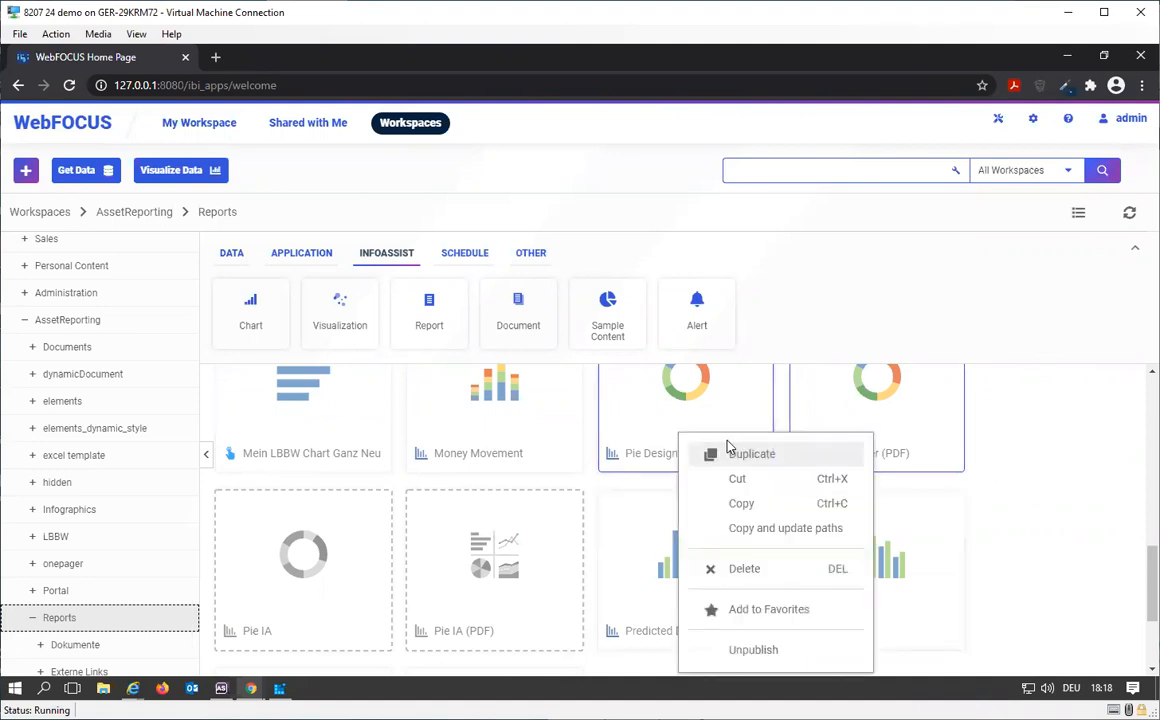
{"action": "left_click", "coordinate": [1135, 248]}
{"action": "scroll", "coordinate": [830, 428], "scroll_direction": "up", "scroll_amount": 4}
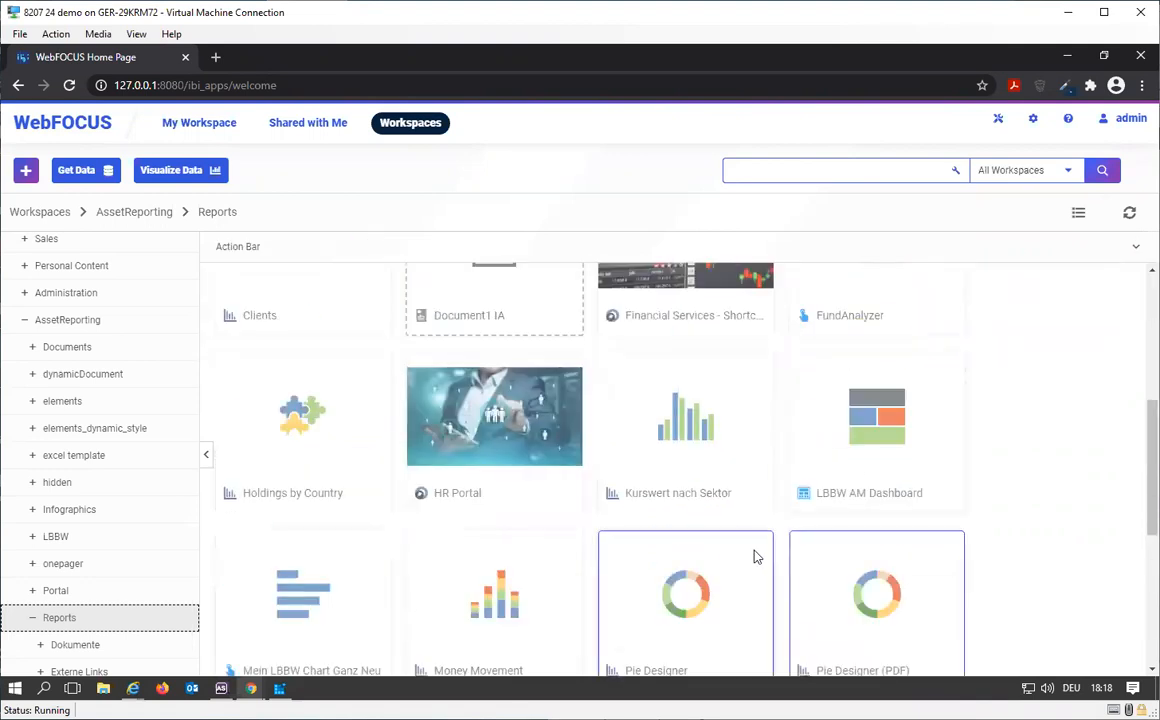
{"action": "scroll", "coordinate": [754, 552], "scroll_direction": "down", "scroll_amount": 1}
{"action": "right_click", "coordinate": [690, 521]}
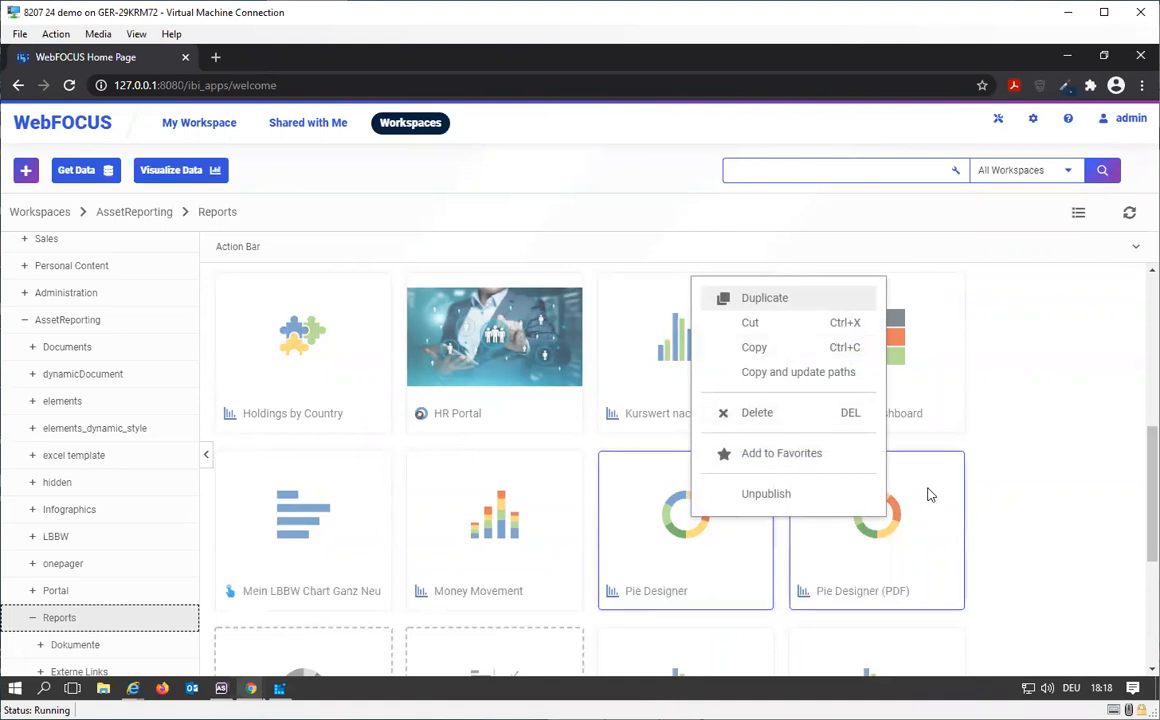
{"action": "left_click", "coordinate": [1010, 477]}
Step: Reload the WebFOCUS home page and return to the Workspaces view of the AssetReporting Reports folder
{"action": "left_click", "coordinate": [350, 90]}
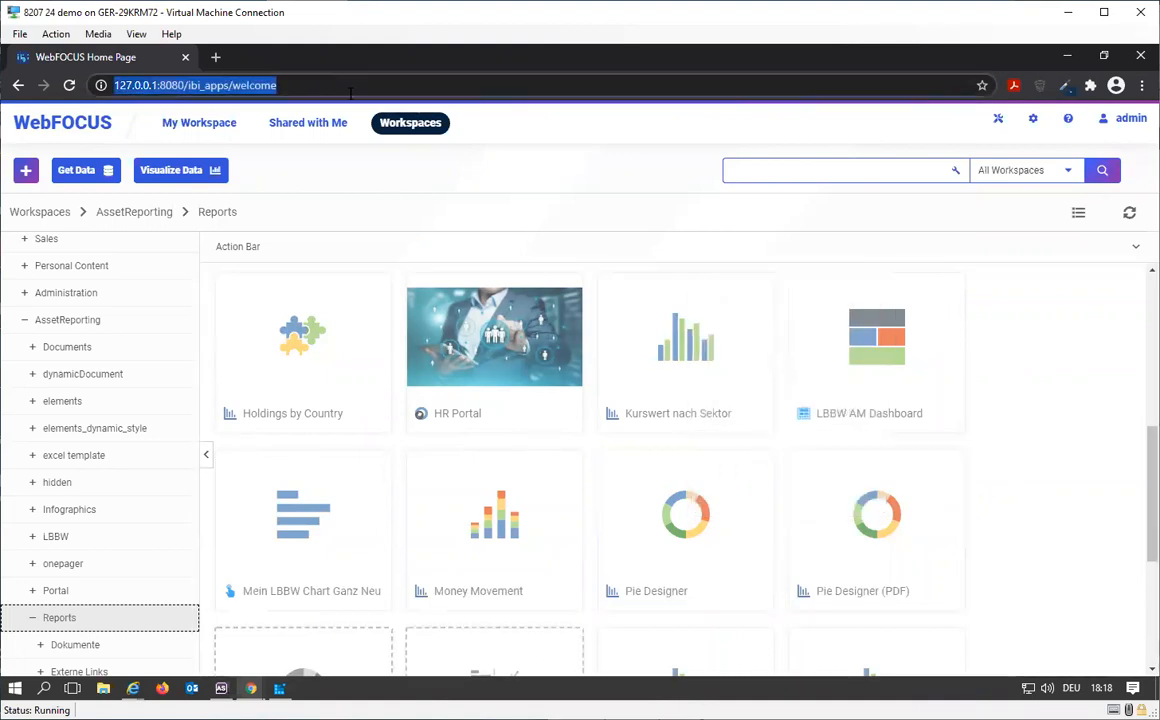
{"action": "key", "text": "Return"}
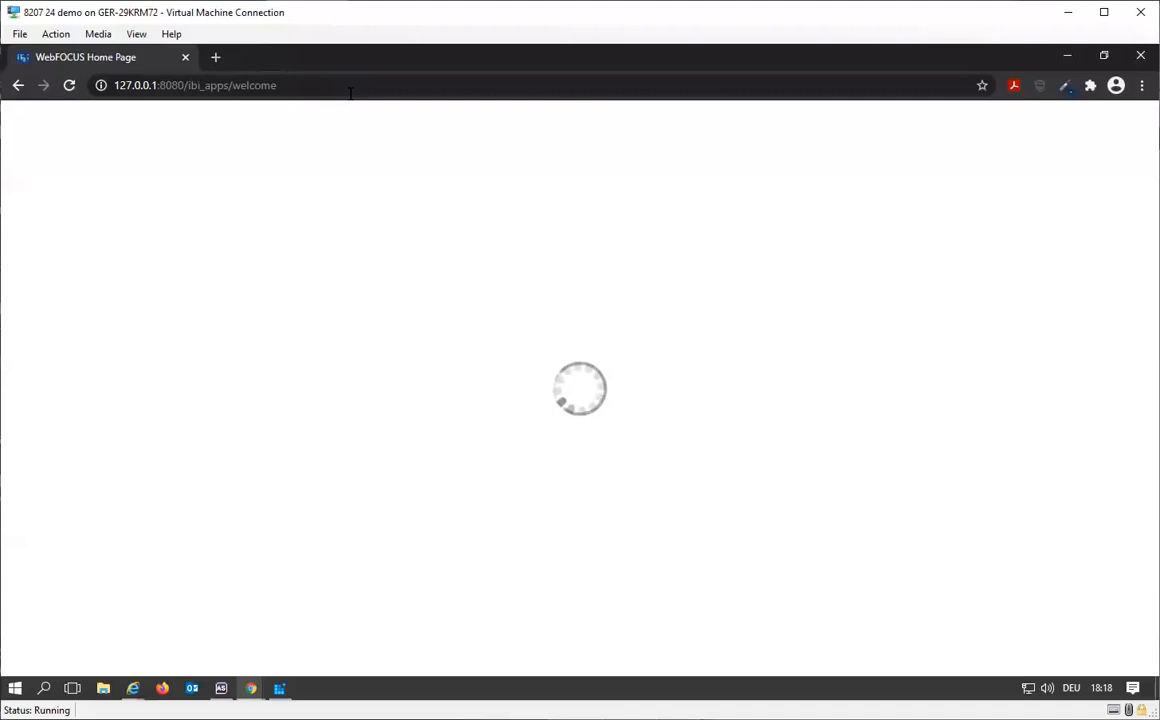
{"action": "left_click", "coordinate": [412, 123]}
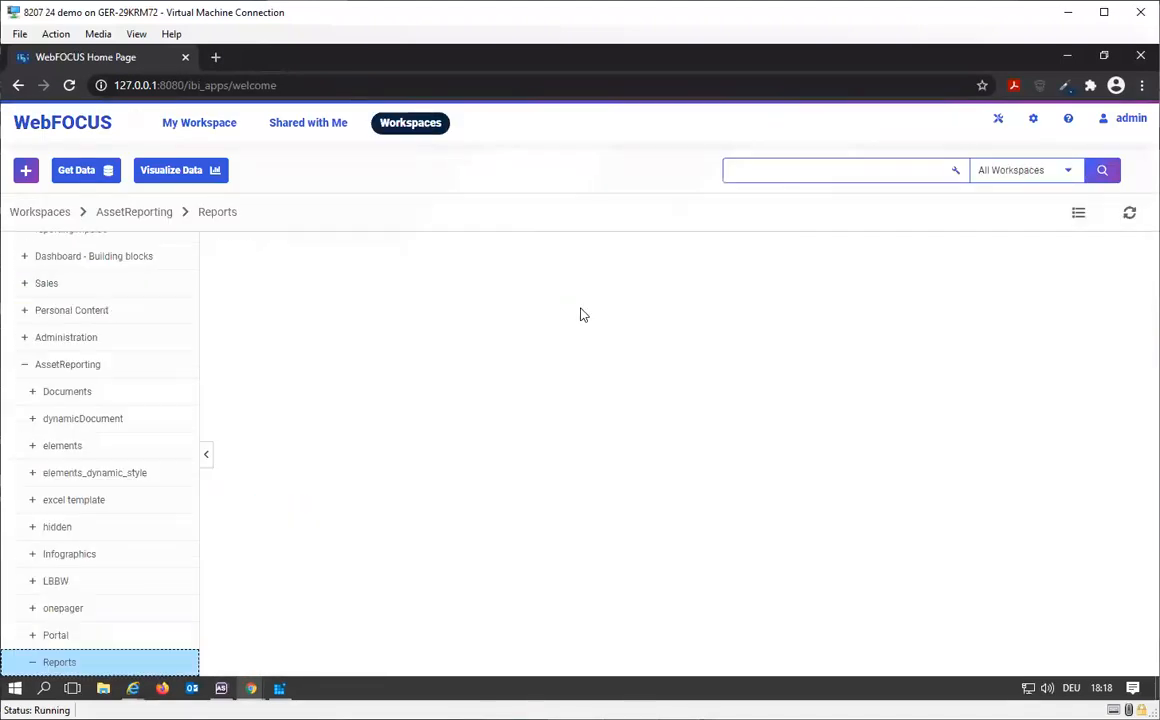
Step: Open the Pie Designer chart for editing to check its output format, and close the editor without changes
{"action": "scroll", "coordinate": [655, 404], "scroll_direction": "down", "scroll_amount": 1}
{"action": "scroll", "coordinate": [658, 406], "scroll_direction": "down", "scroll_amount": 2}
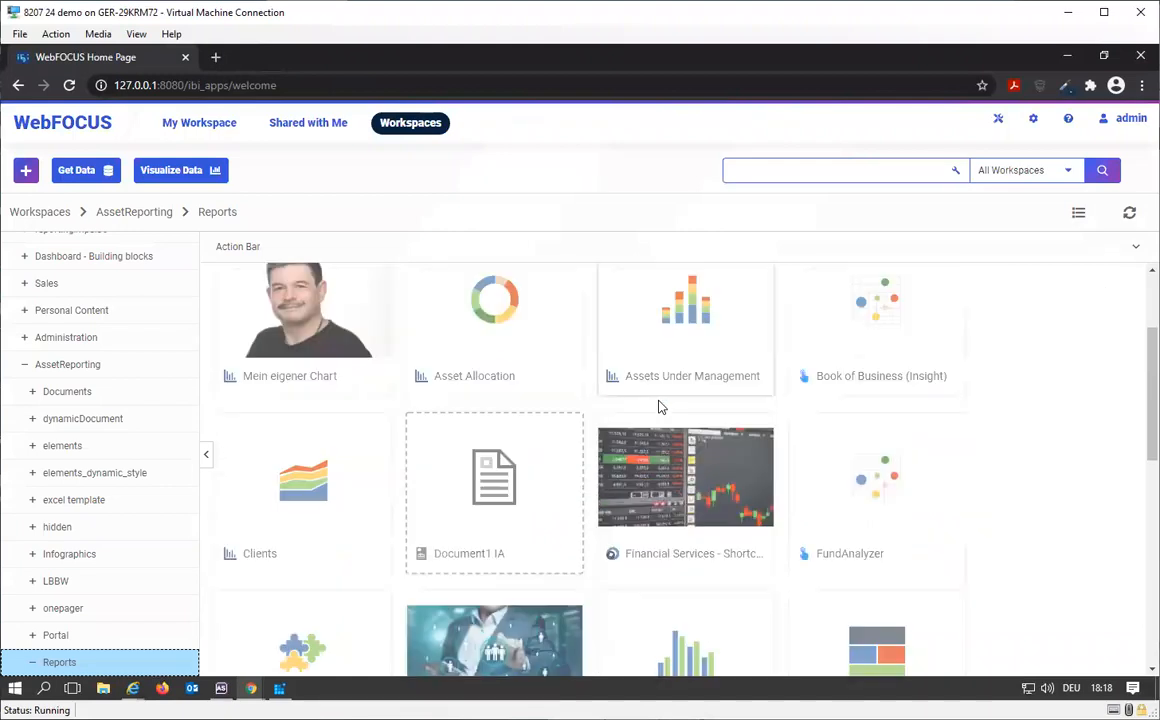
{"action": "scroll", "coordinate": [658, 406], "scroll_direction": "up", "scroll_amount": 2}
{"action": "scroll", "coordinate": [658, 406], "scroll_direction": "down", "scroll_amount": 4}
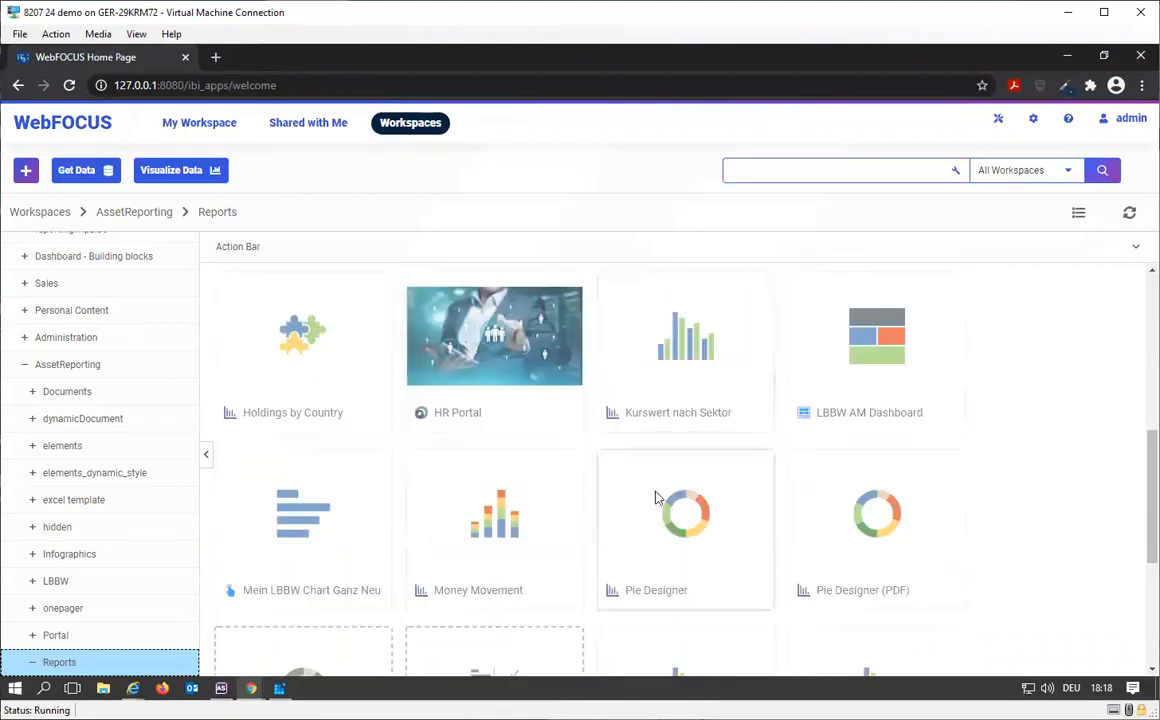
{"action": "right_click", "coordinate": [655, 497]}
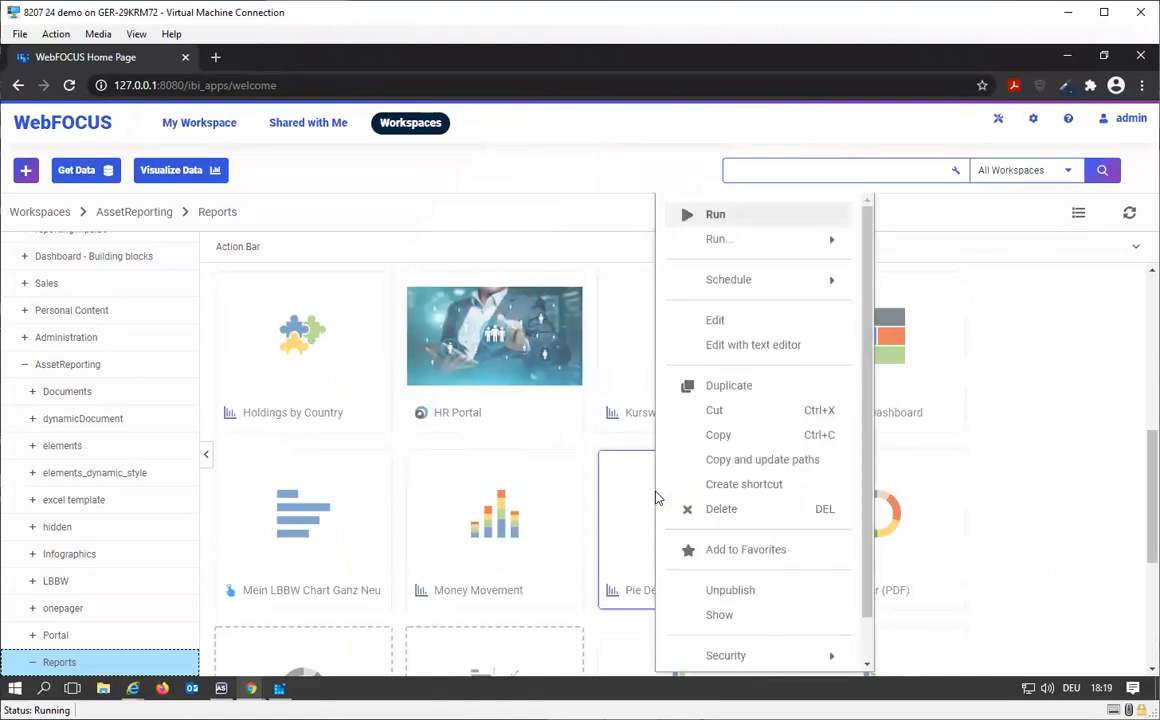
{"action": "left_click", "coordinate": [739, 333]}
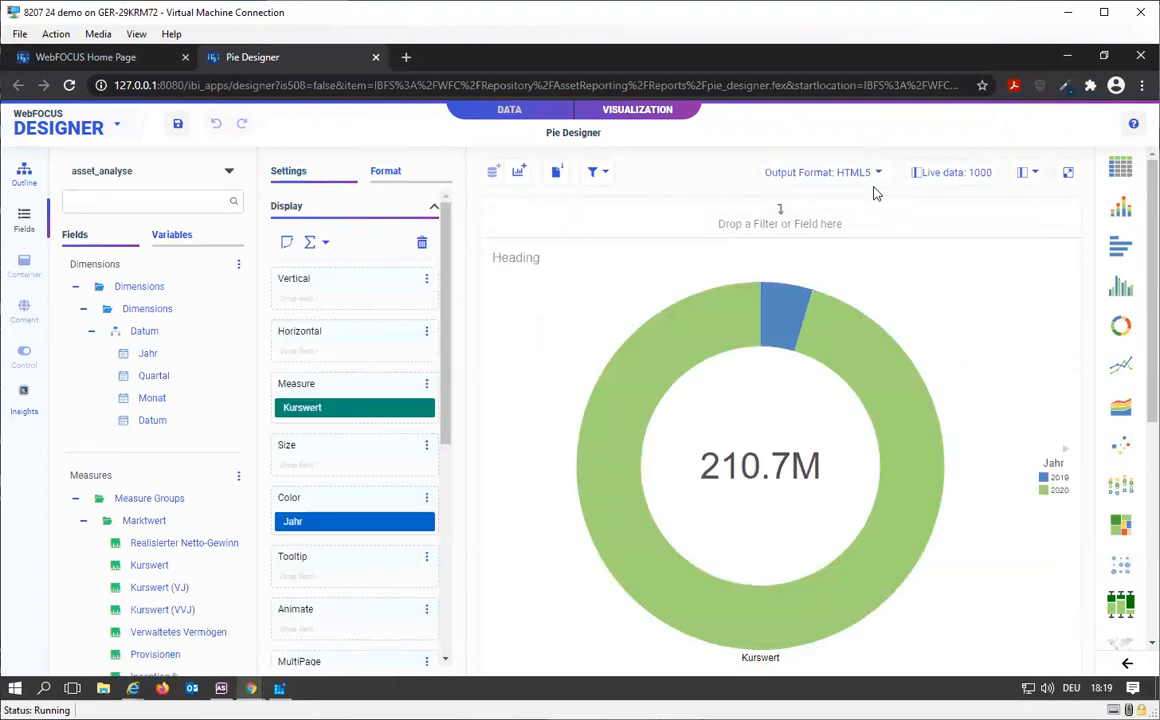
{"action": "left_click", "coordinate": [376, 57]}
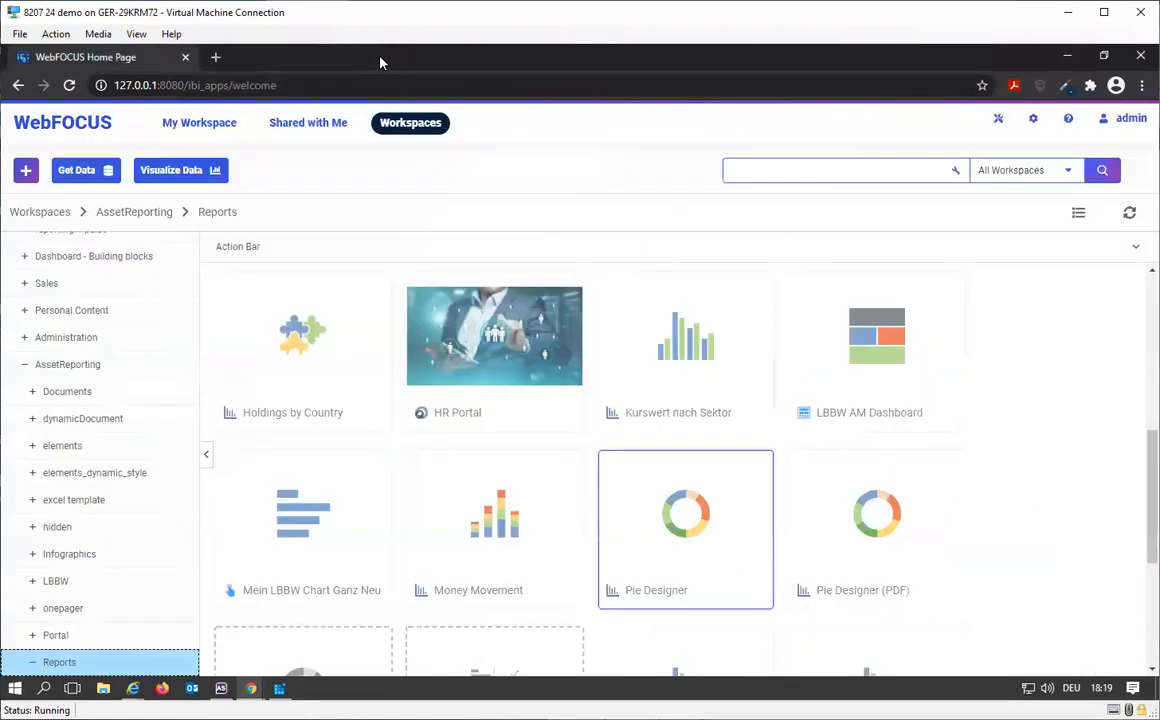
{"action": "right_click", "coordinate": [840, 537]}
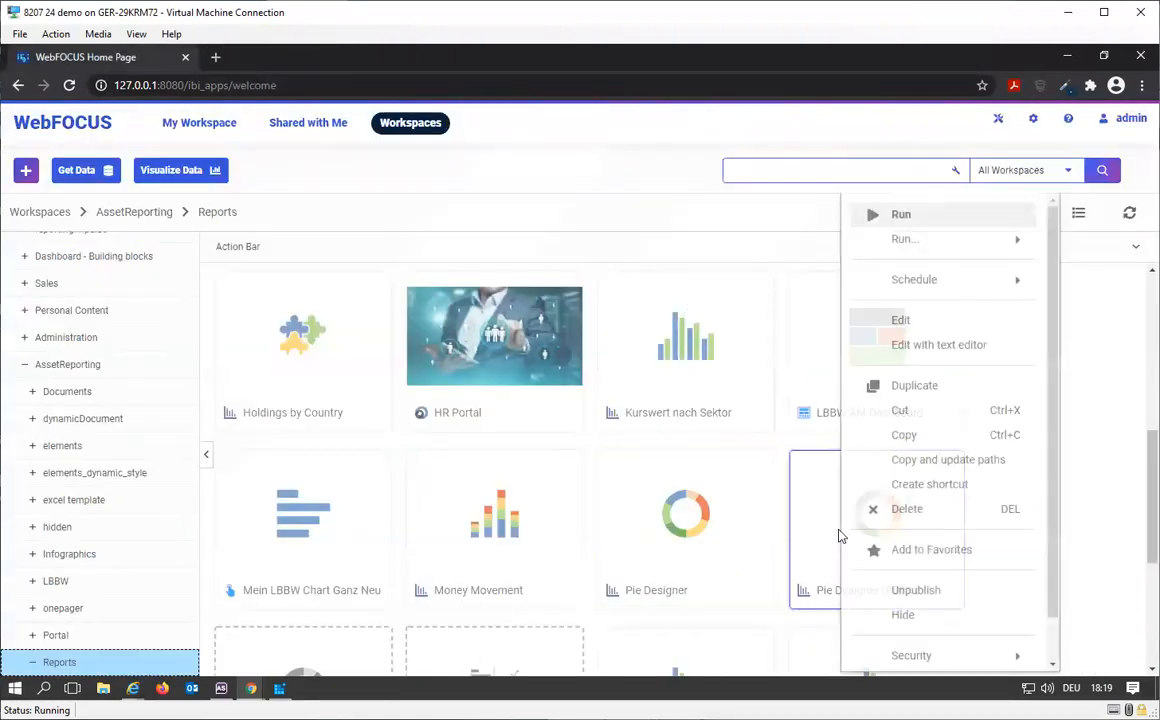
{"action": "left_click", "coordinate": [923, 327]}
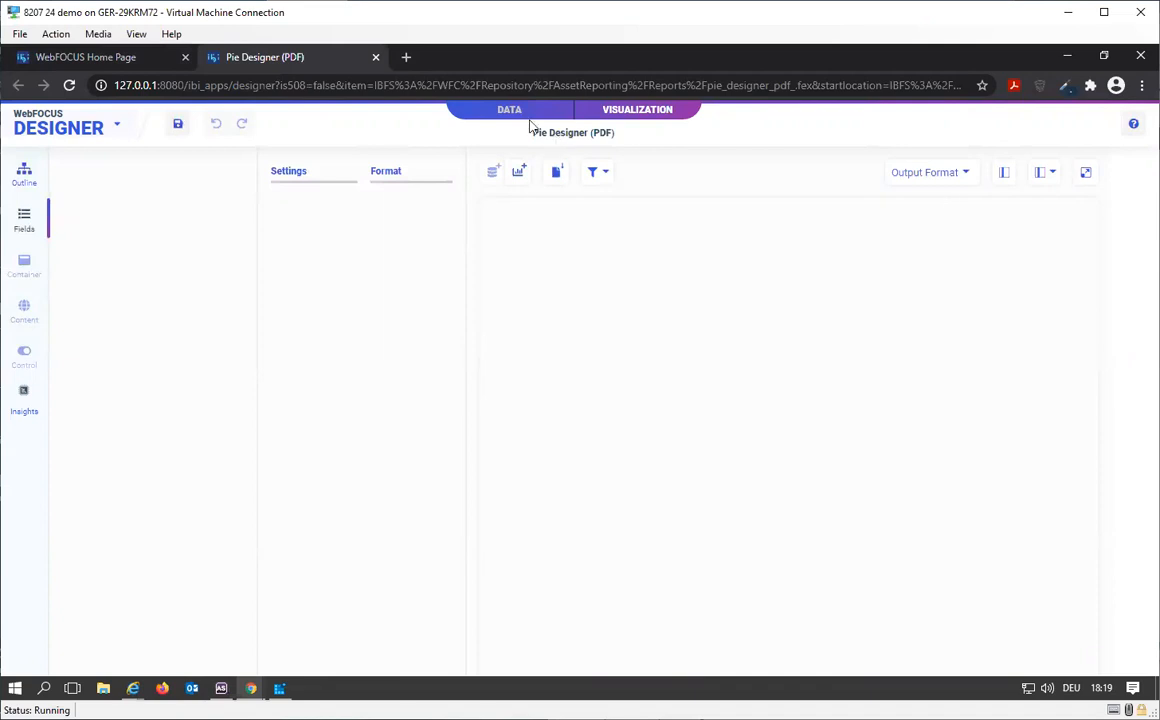
{"action": "left_click", "coordinate": [1045, 179]}
{"action": "left_click", "coordinate": [1084, 176]}
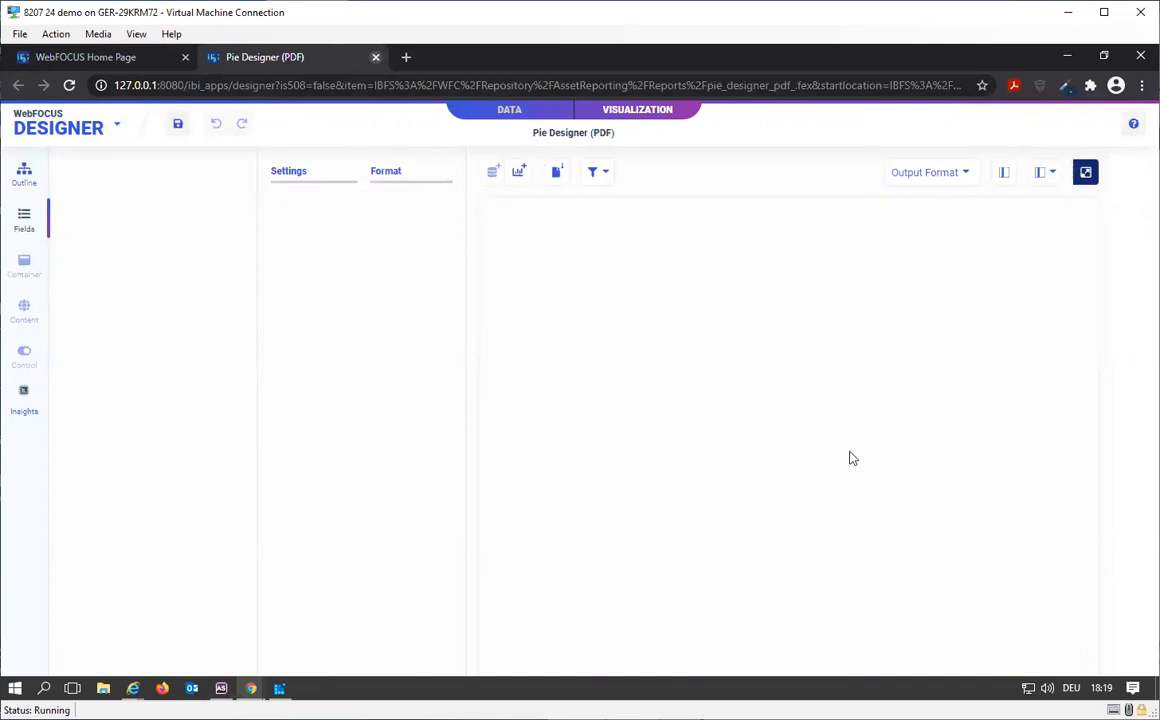
{"action": "key", "text": "ctrl+w"}
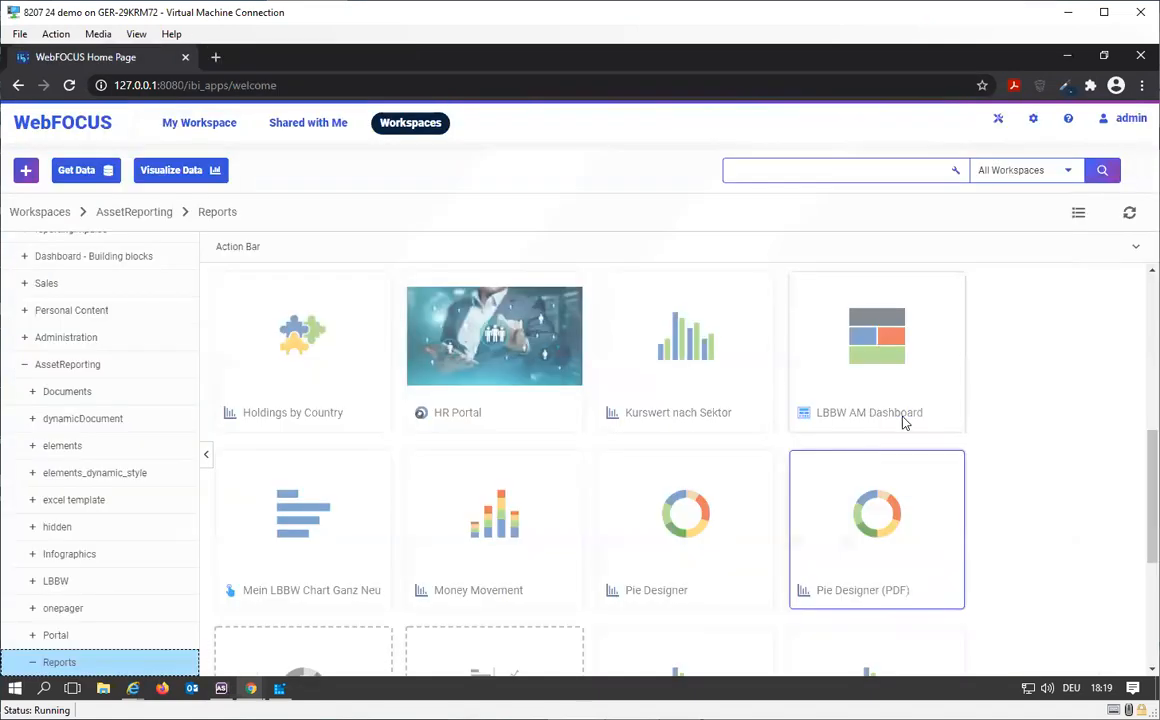
Step: Open the Pie Designer (PDF) chart for editing to check its output format, and close the editor without changes
{"action": "right_click", "coordinate": [857, 487]}
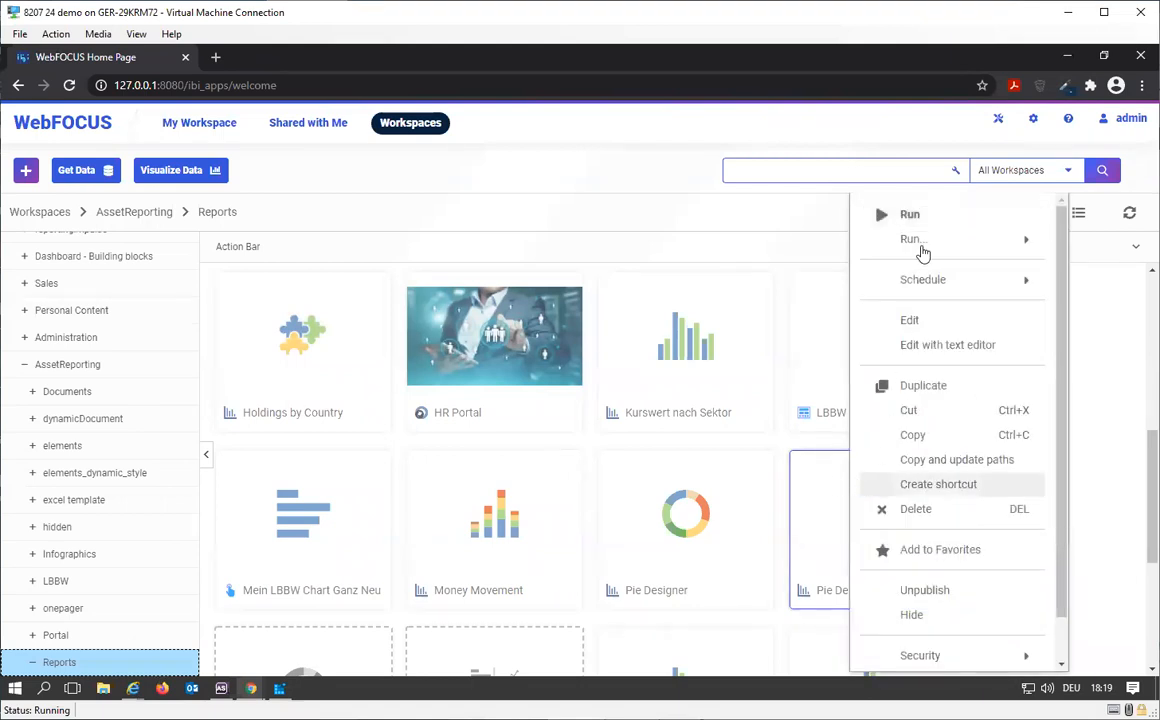
{"action": "left_click", "coordinate": [935, 328]}
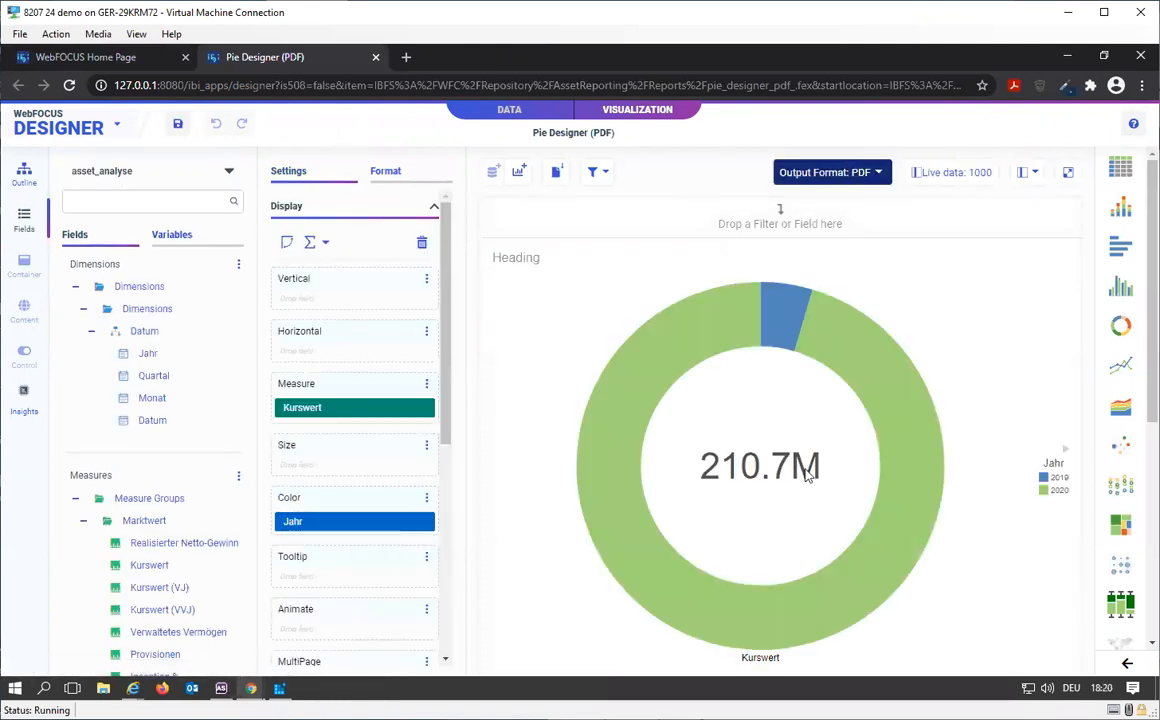
{"action": "left_click", "coordinate": [376, 58]}
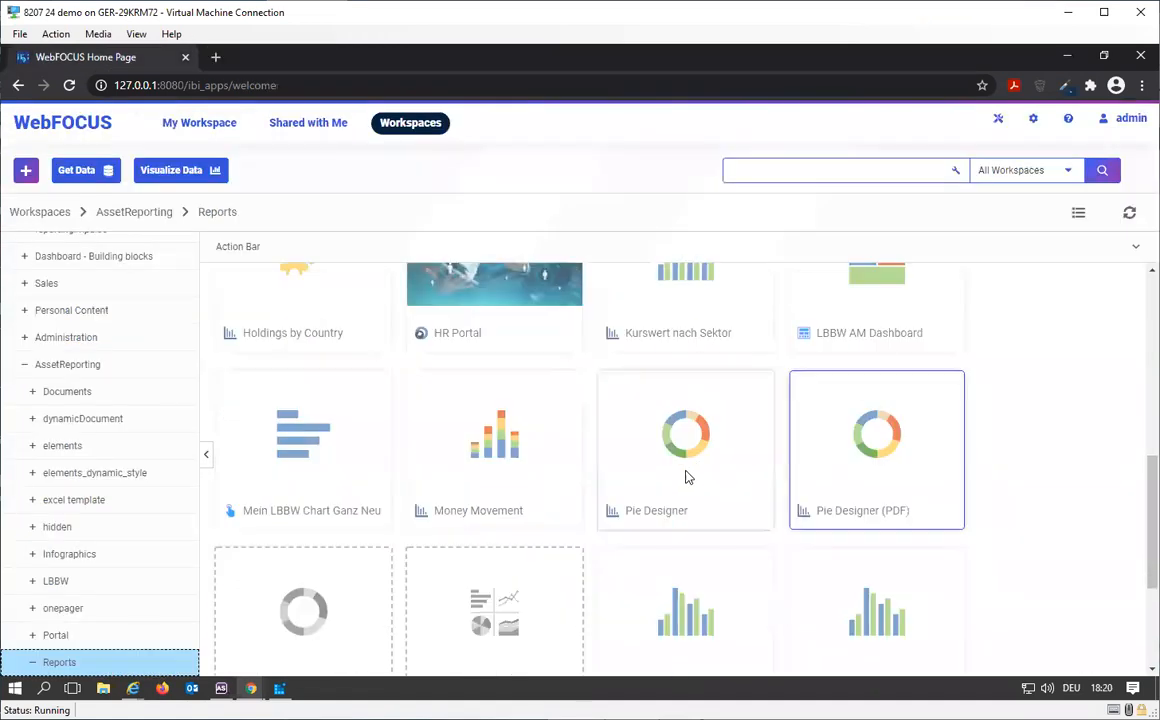
Step: Publish the unpublished Pie IA and Pie IA (PDF) charts in the Reports folder
{"action": "scroll", "coordinate": [686, 477], "scroll_direction": "down", "scroll_amount": 1}
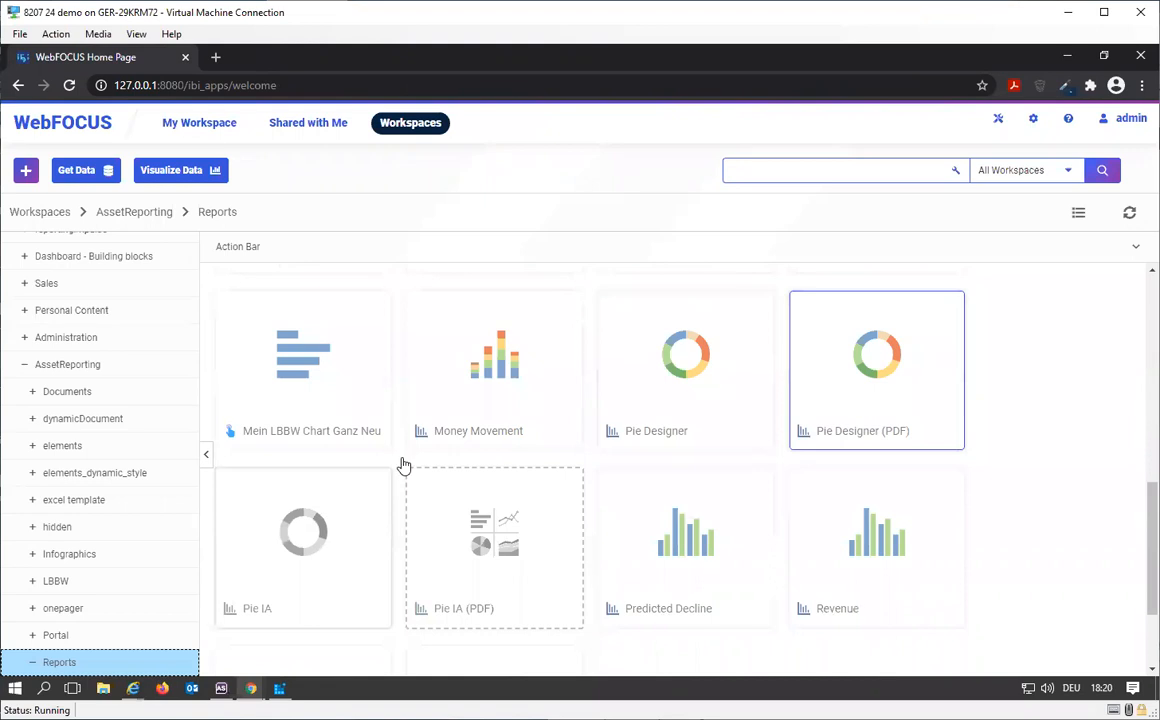
{"action": "right_click", "coordinate": [372, 485]}
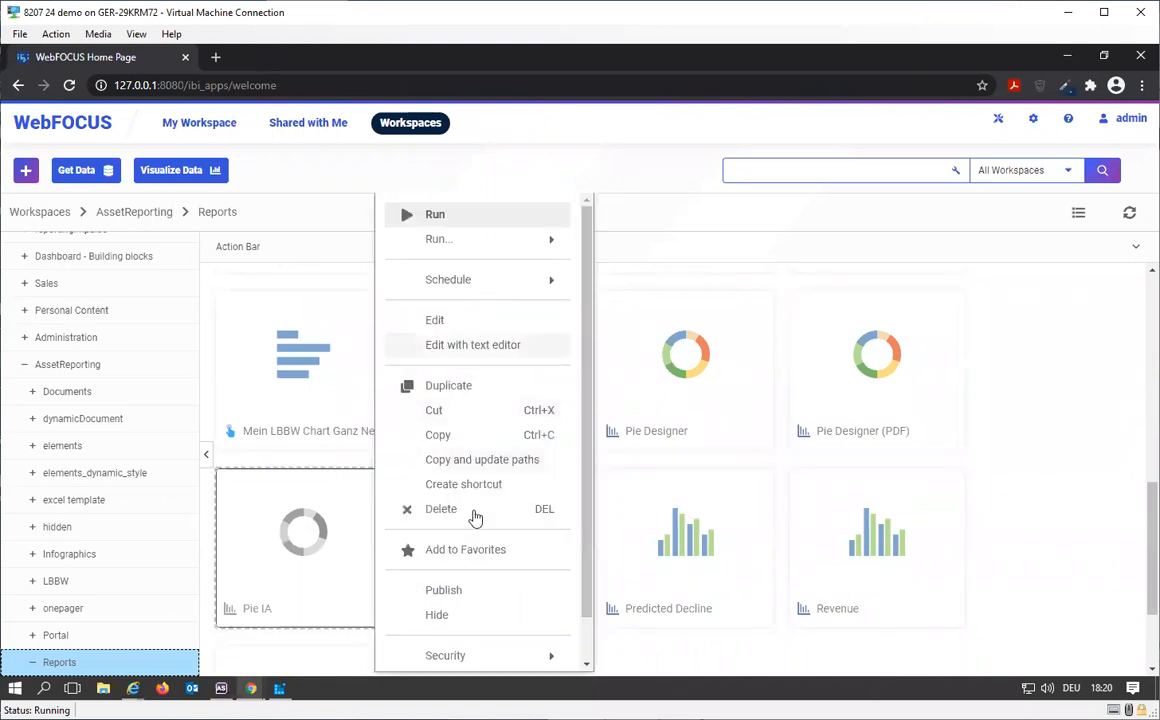
{"action": "left_click", "coordinate": [314, 610]}
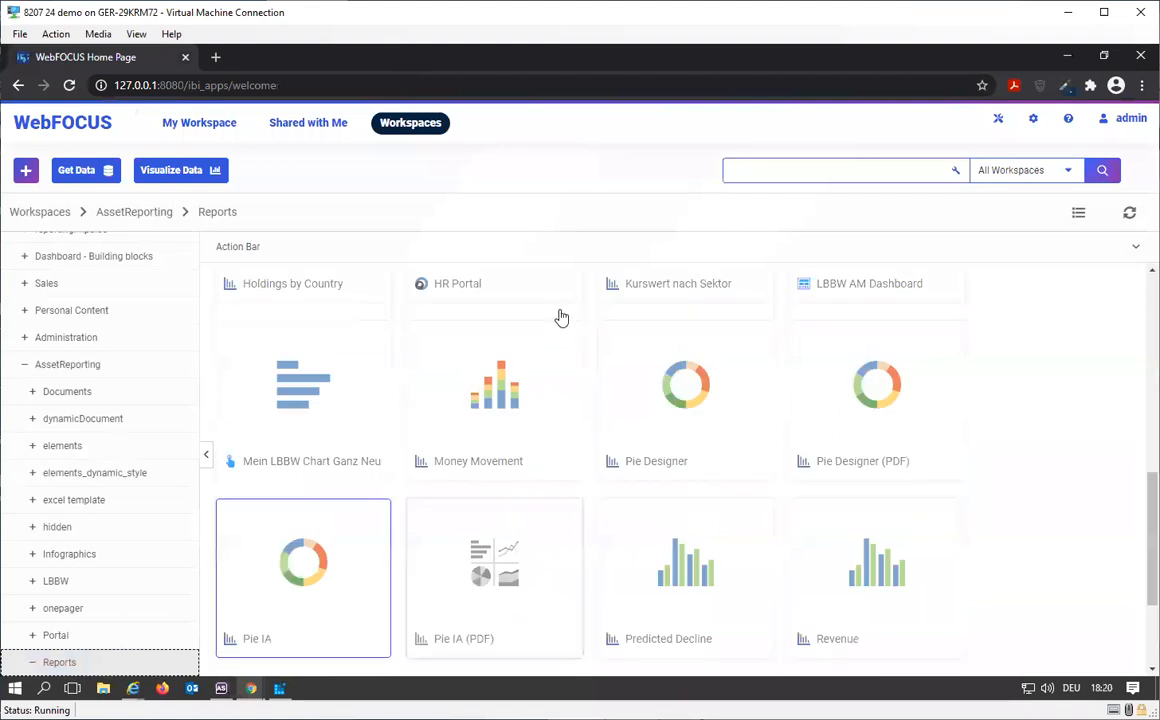
{"action": "right_click", "coordinate": [428, 554]}
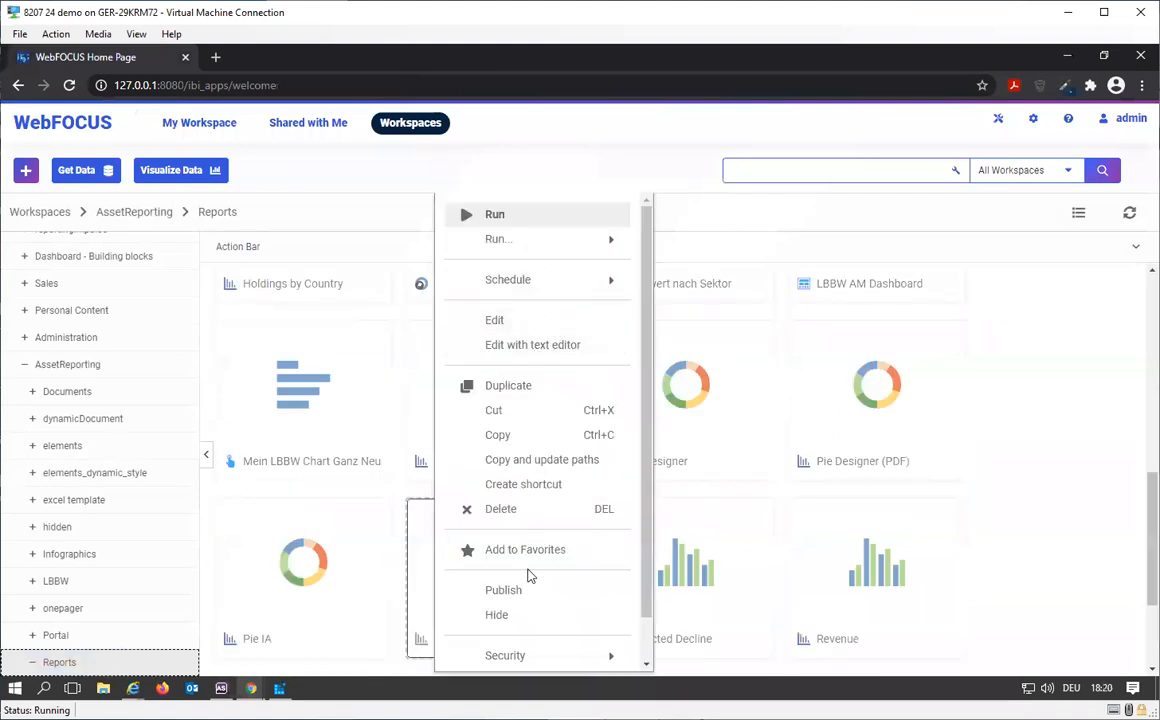
{"action": "left_click", "coordinate": [476, 591]}
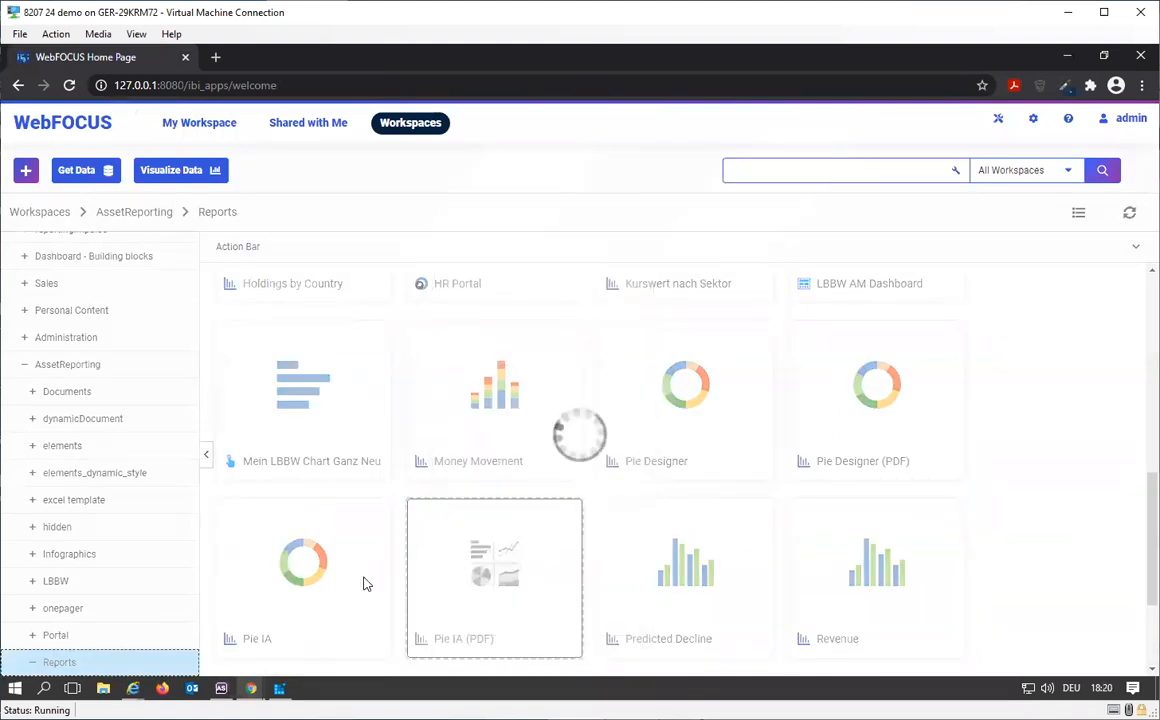
Step: Run the Pie IA chart in a new window to view its output, and close that window
{"action": "right_click", "coordinate": [363, 576]}
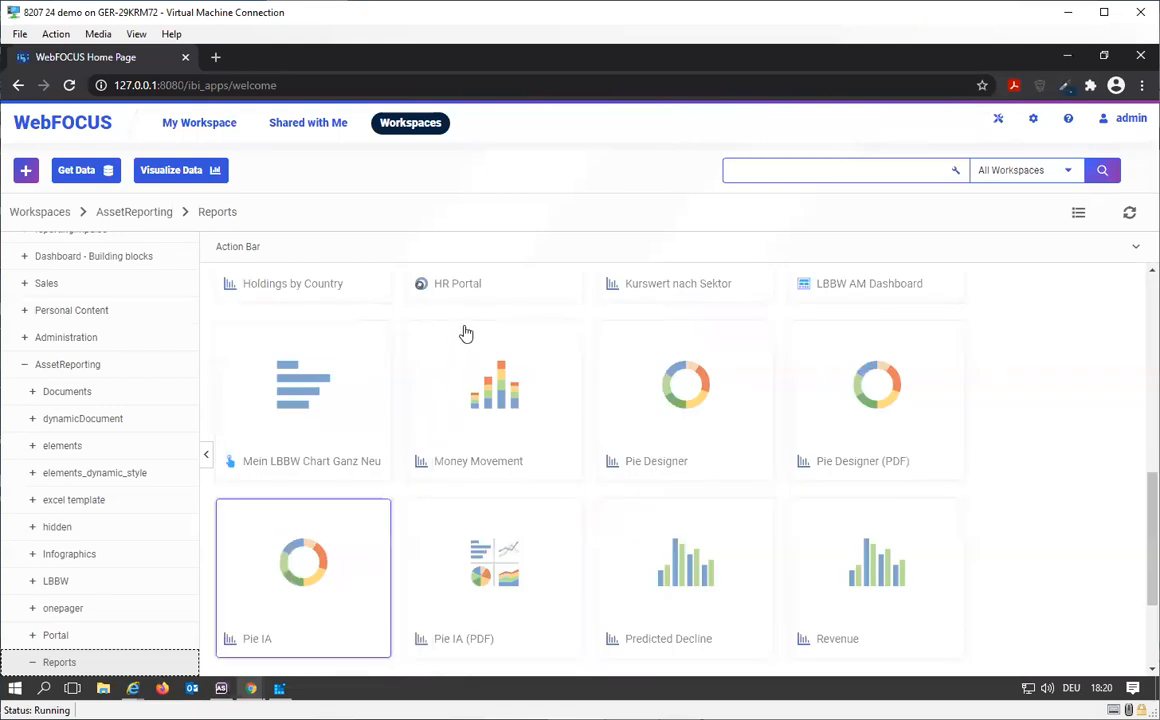
{"action": "mouse_move", "coordinate": [540, 240]}
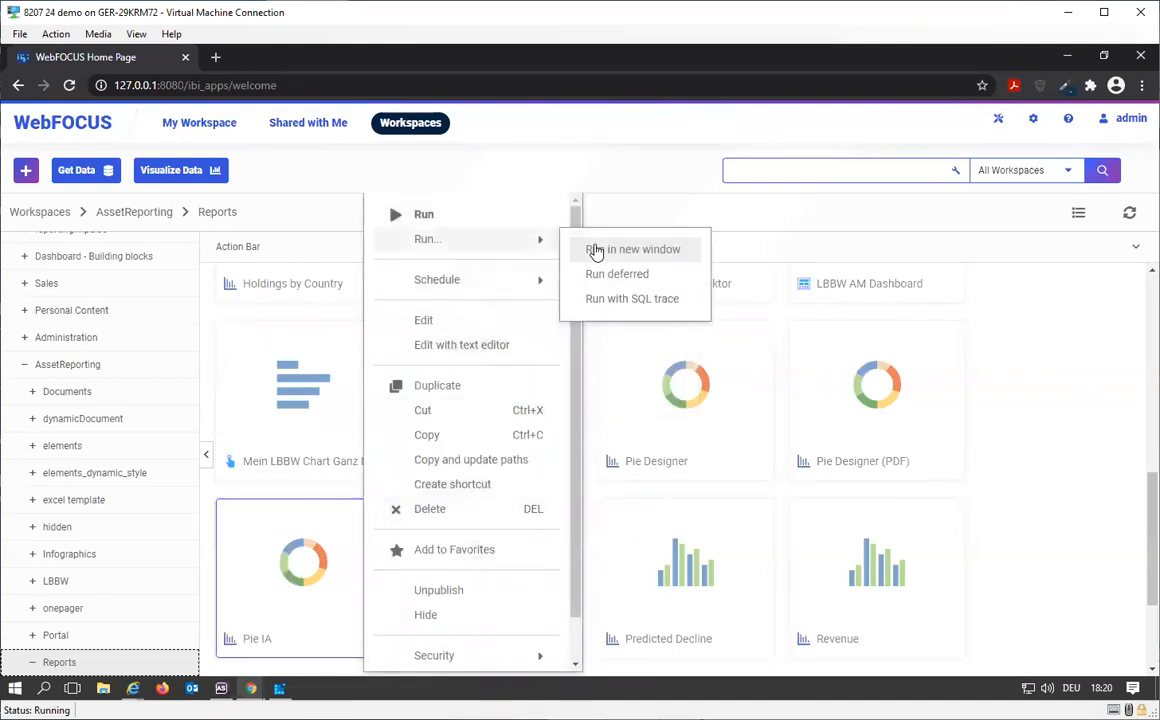
{"action": "left_click", "coordinate": [596, 253]}
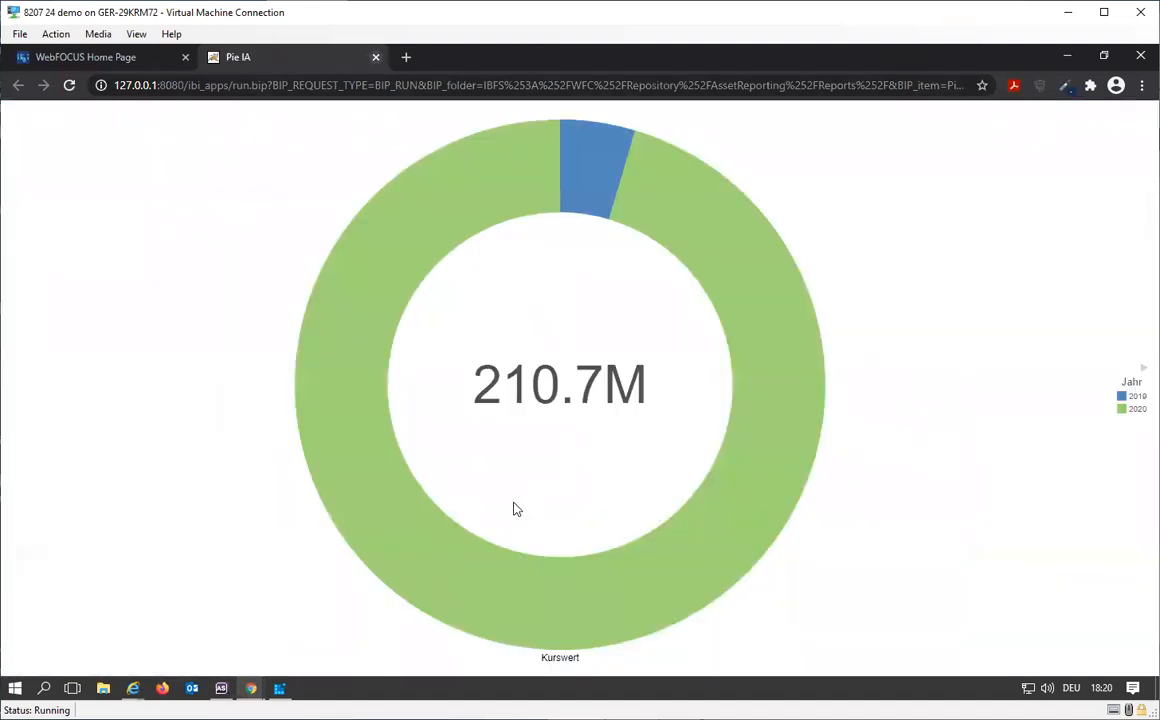
{"action": "left_click", "coordinate": [376, 57]}
Step: Run the Pie Designer chart in a new window to view its output, and close that window
{"action": "right_click", "coordinate": [643, 443]}
{"action": "mouse_move", "coordinate": [760, 239]}
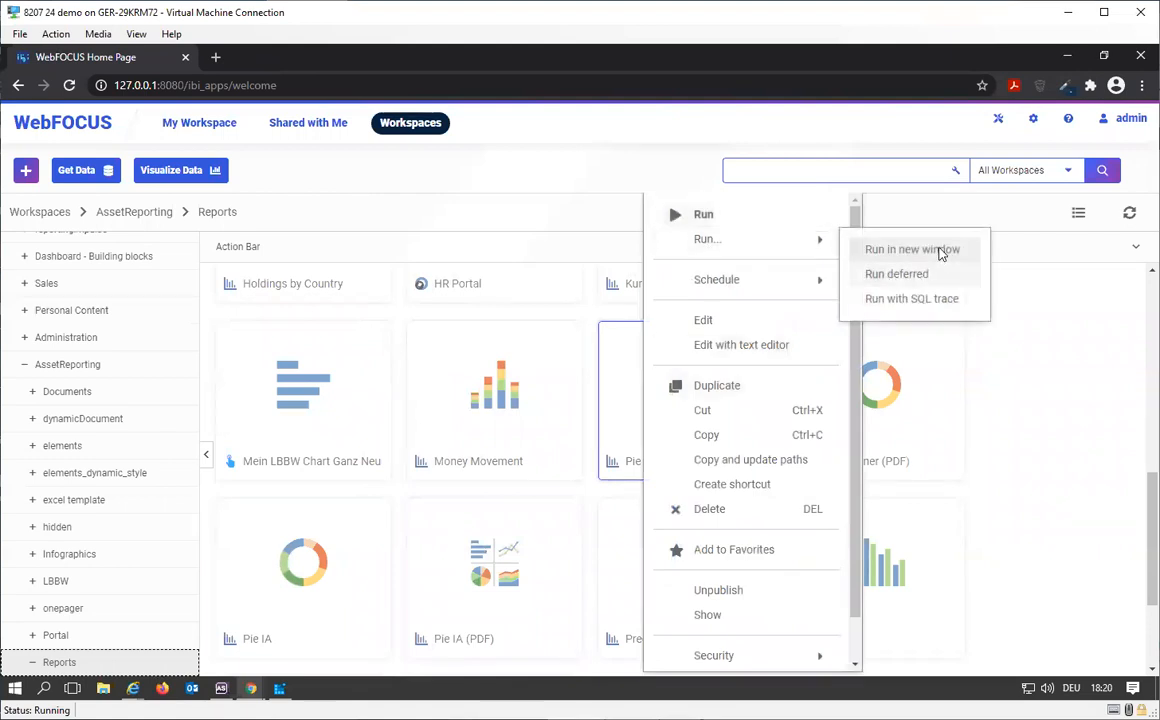
{"action": "left_click", "coordinate": [940, 254]}
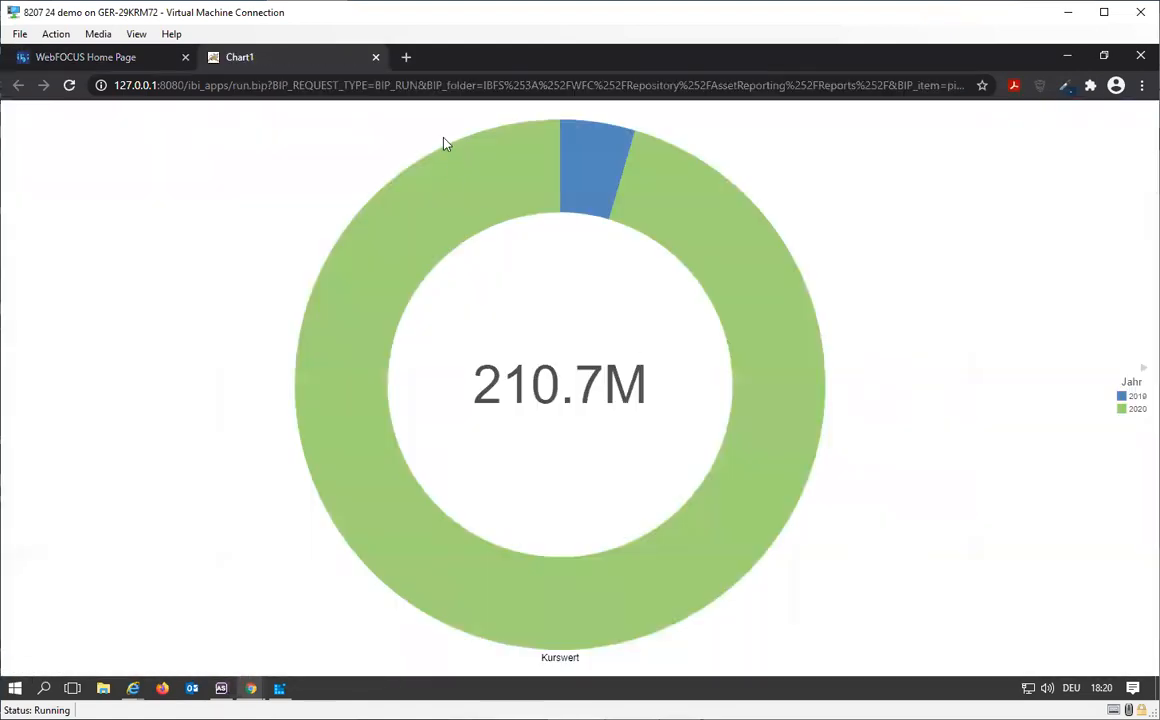
{"action": "left_click", "coordinate": [375, 58]}
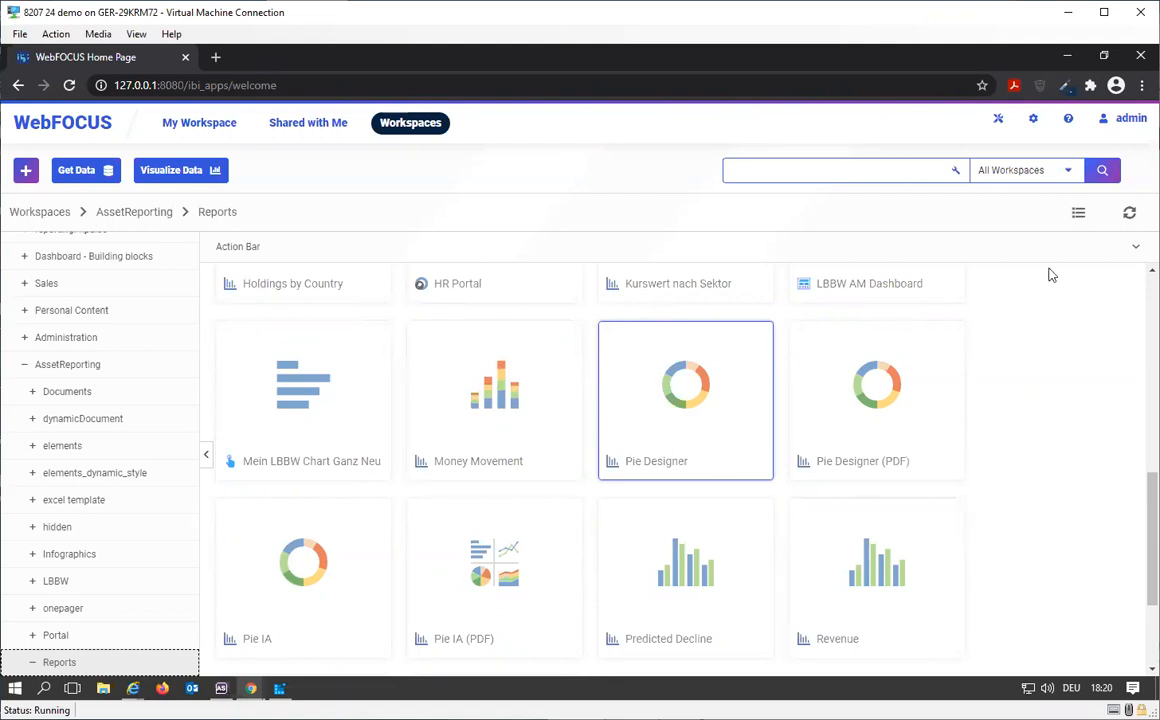
Step: Create a new InfoAssist document in the Reports folder, using asset_analyse from the asset_reporting folder as its data source
{"action": "left_click", "coordinate": [1137, 250]}
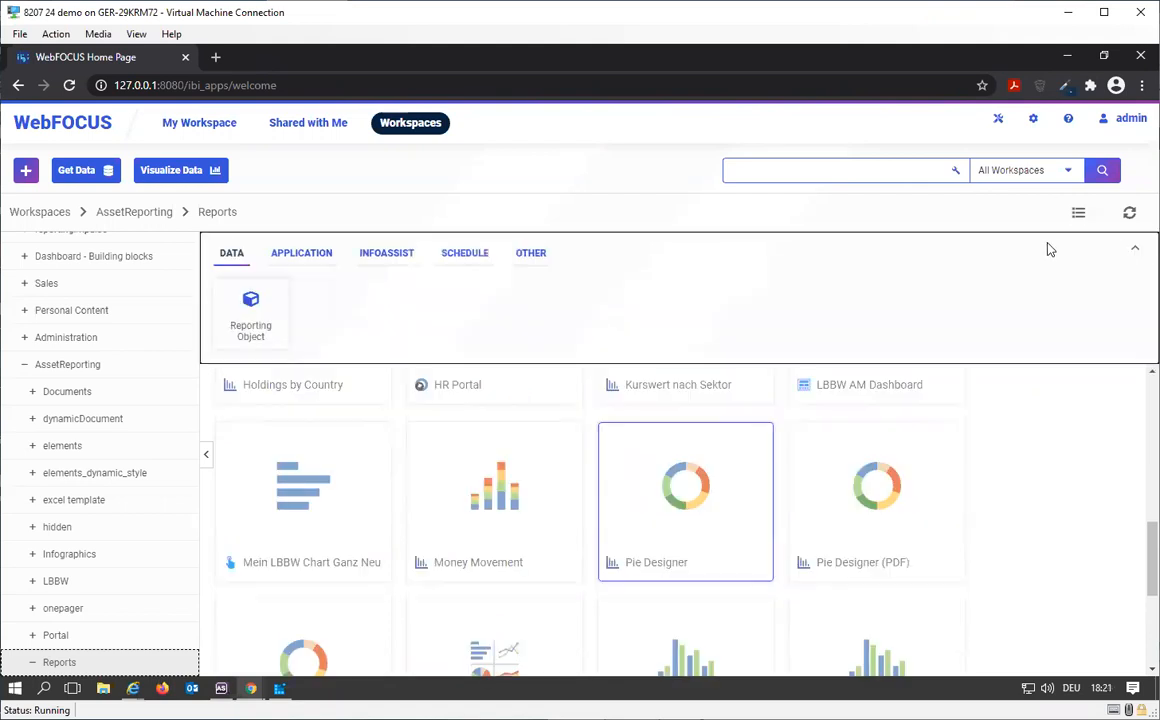
{"action": "left_click", "coordinate": [405, 261]}
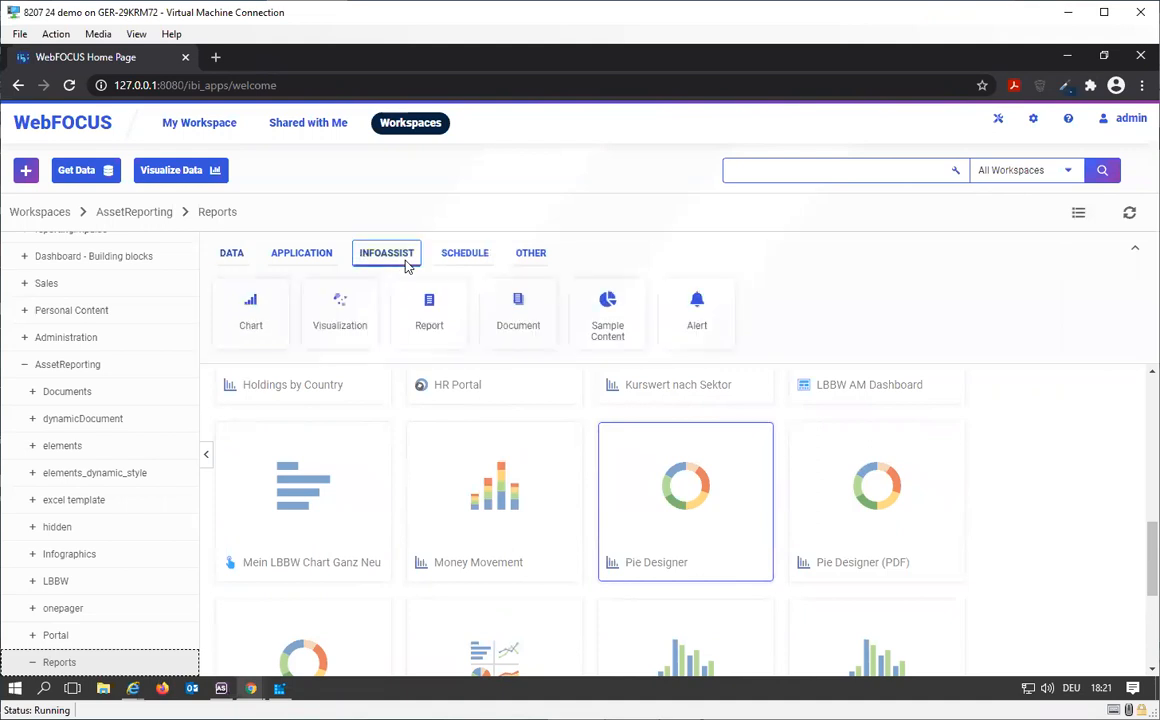
{"action": "left_click", "coordinate": [515, 306]}
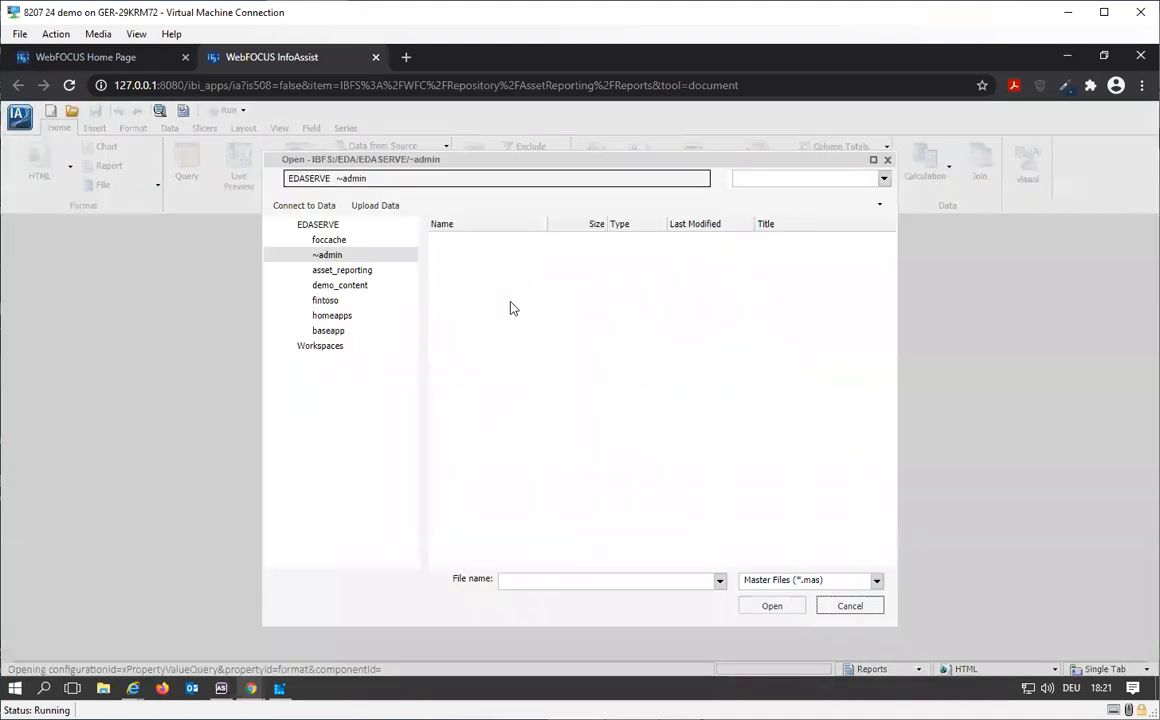
{"action": "left_click", "coordinate": [342, 275]}
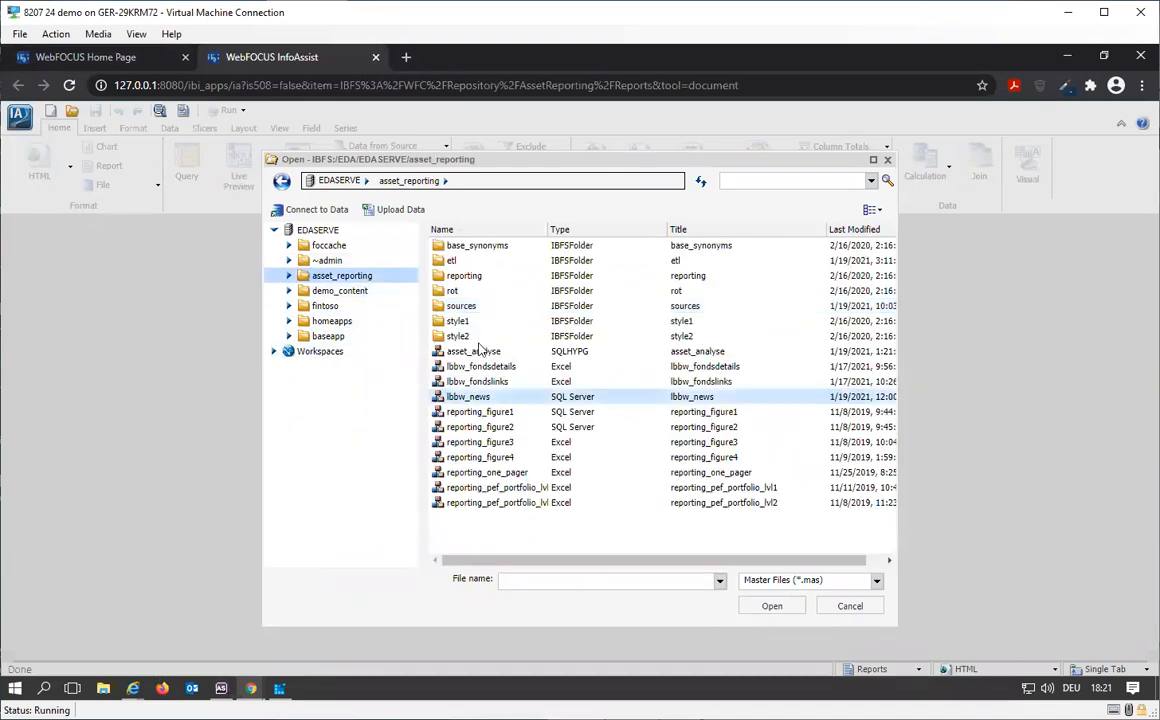
{"action": "left_click", "coordinate": [479, 352]}
{"action": "double_click", "coordinate": [479, 352]}
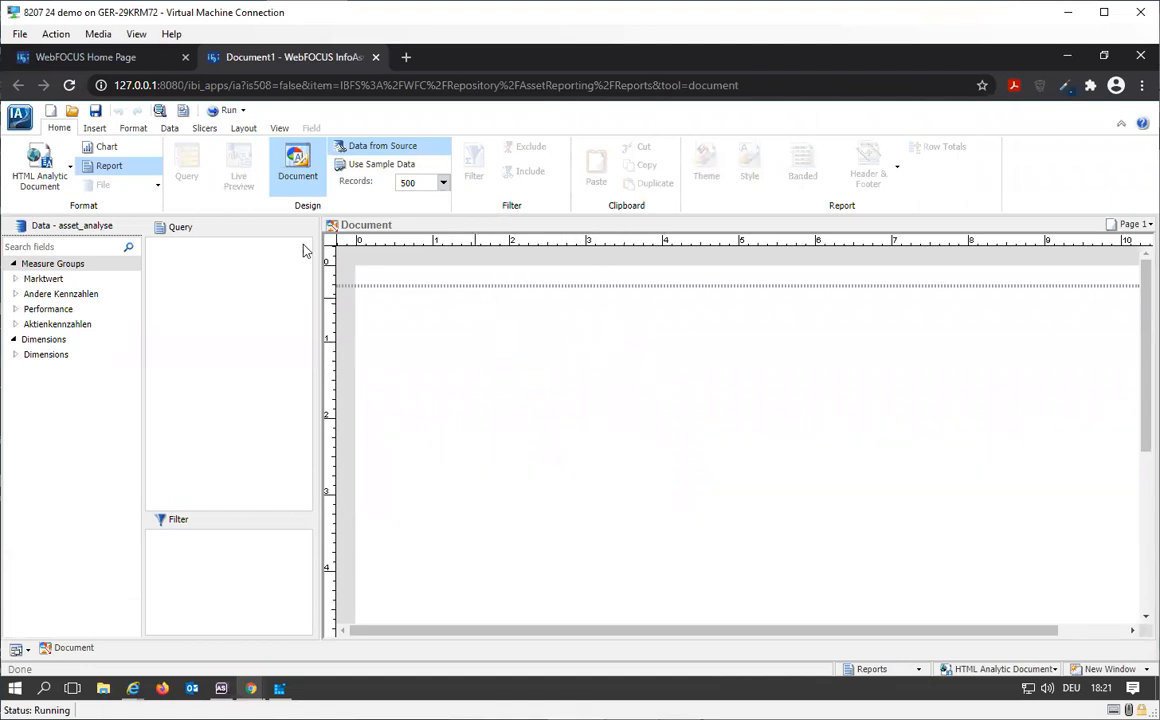
Step: View the existing reports in the Reports folder that can be inserted into the HTML analytic document, and close the list
{"action": "left_click", "coordinate": [94, 128]}
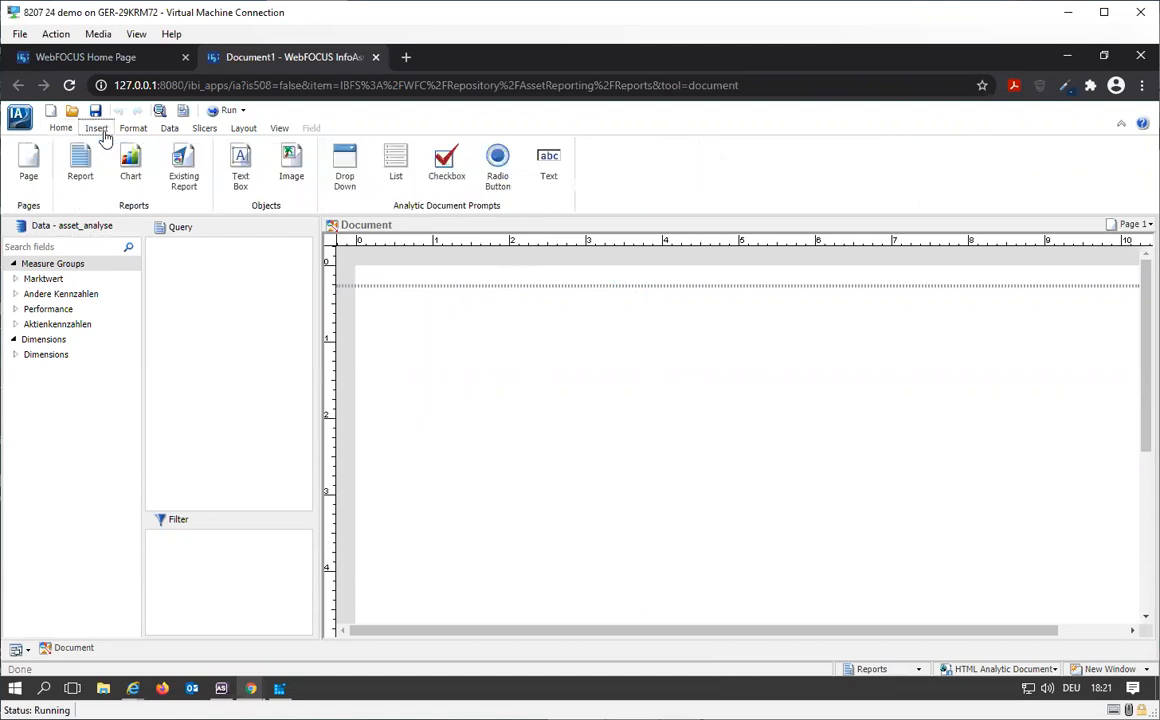
{"action": "left_click", "coordinate": [183, 175]}
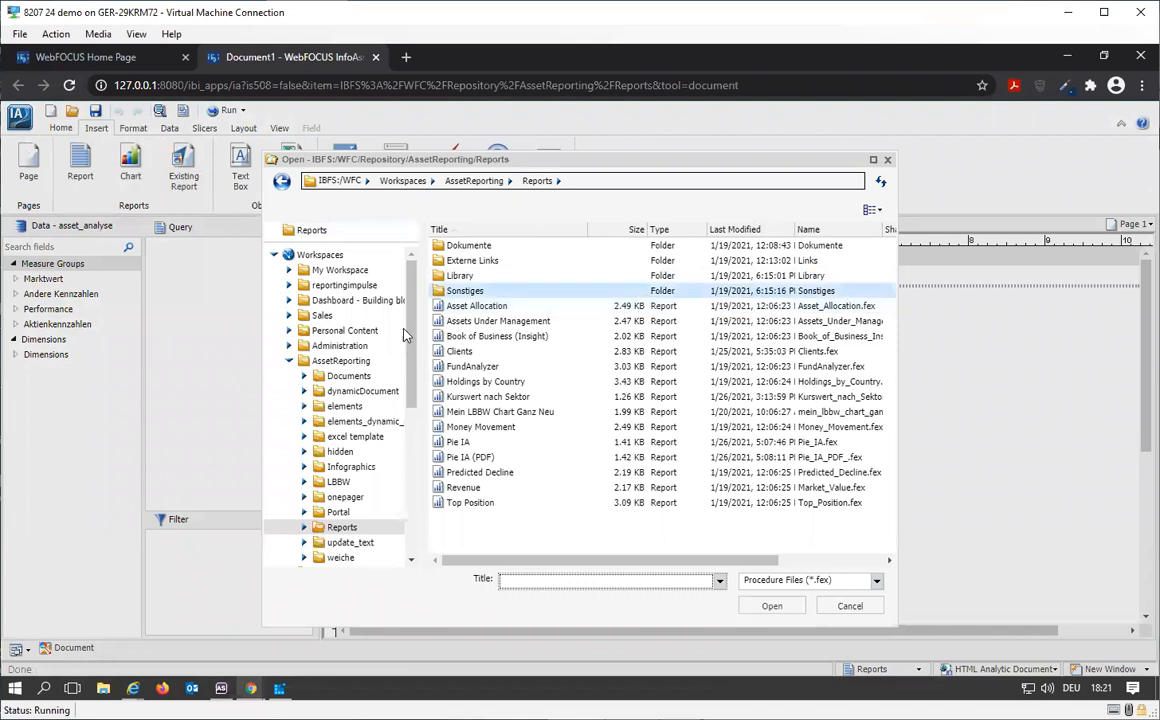
{"action": "left_click", "coordinate": [849, 608]}
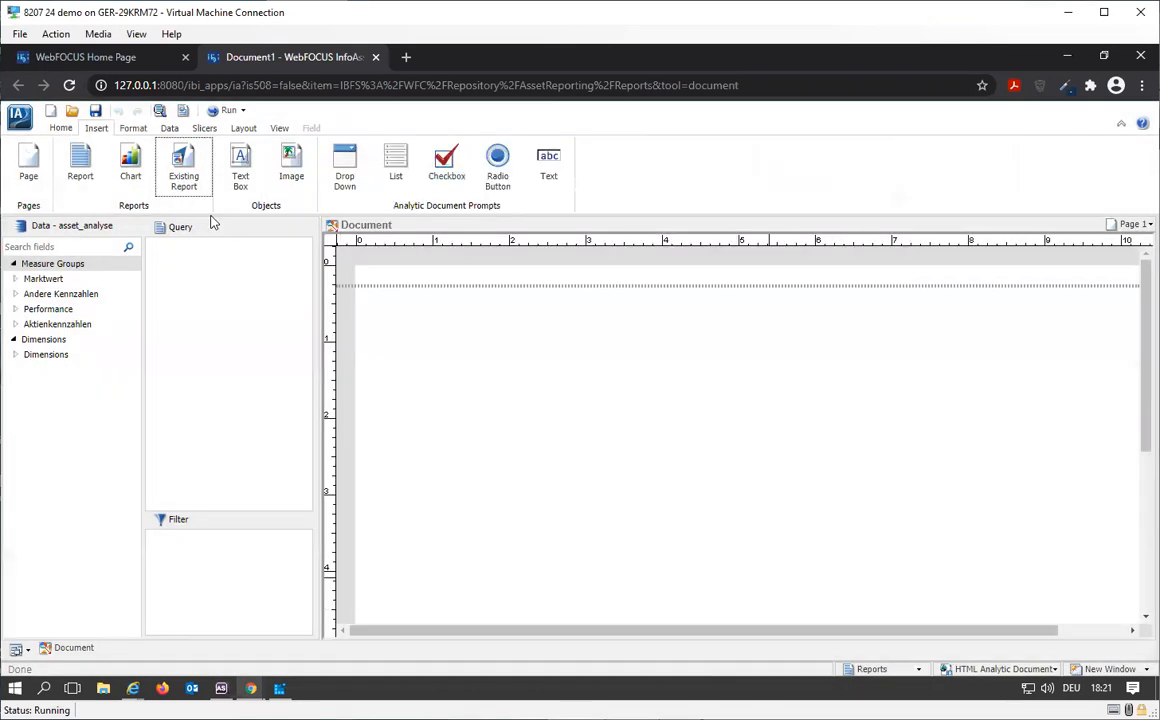
Step: Change the document's output format to PDF
{"action": "left_click", "coordinate": [59, 128]}
{"action": "left_click", "coordinate": [40, 165]}
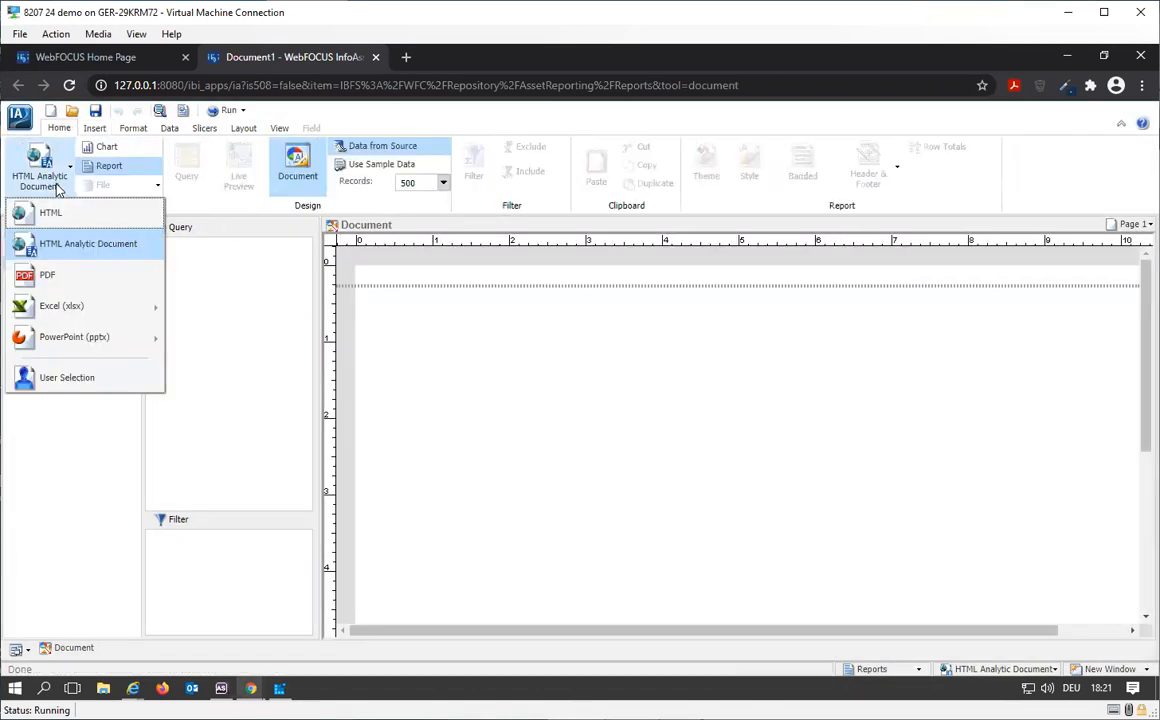
{"action": "left_click", "coordinate": [48, 277]}
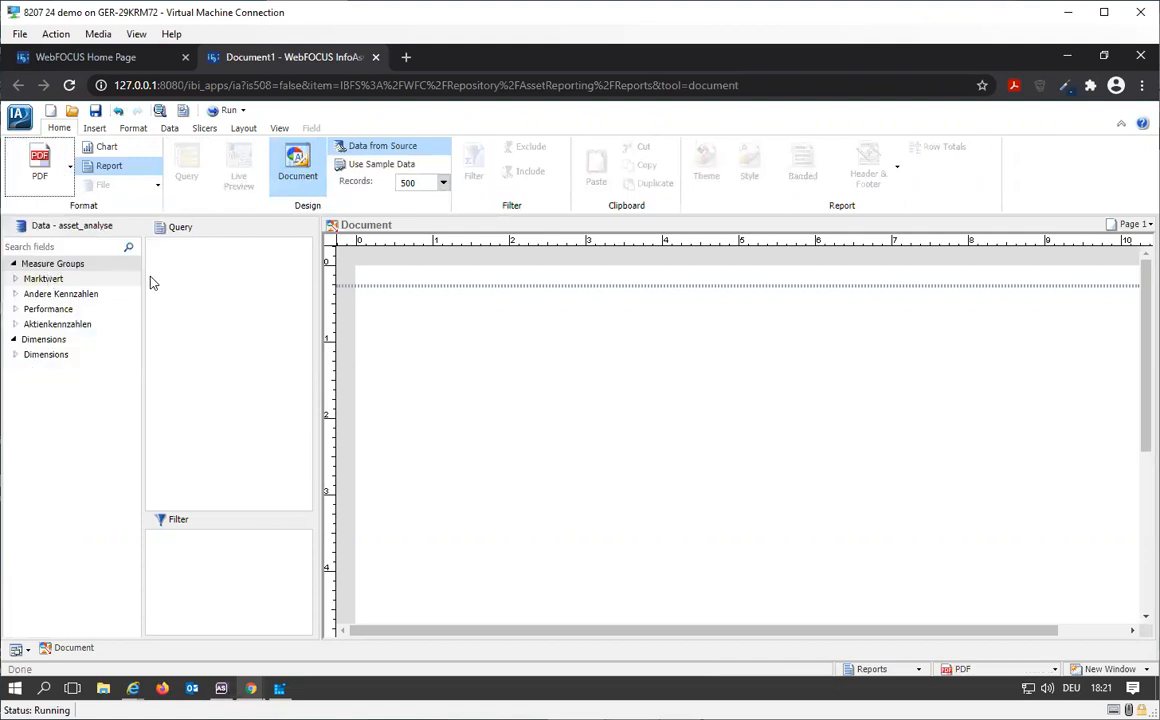
Step: Insert the existing report Pie IA (PDF) from the Reports folder into the document page
{"action": "left_click", "coordinate": [95, 129]}
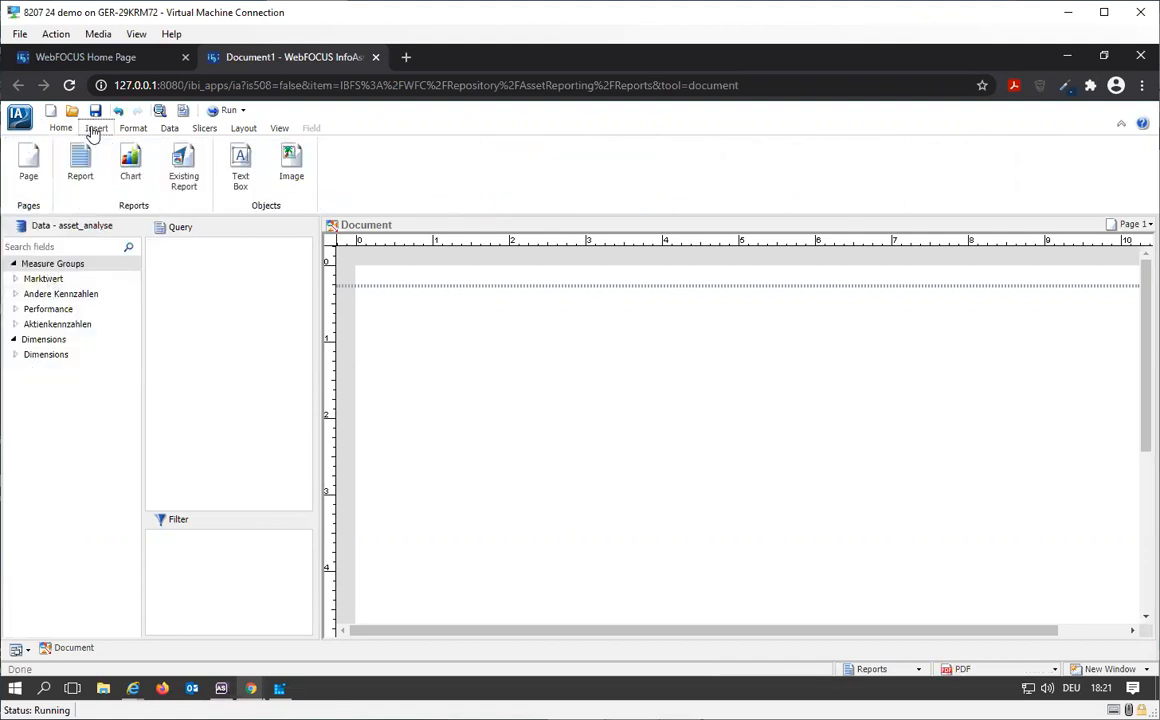
{"action": "left_click", "coordinate": [177, 190]}
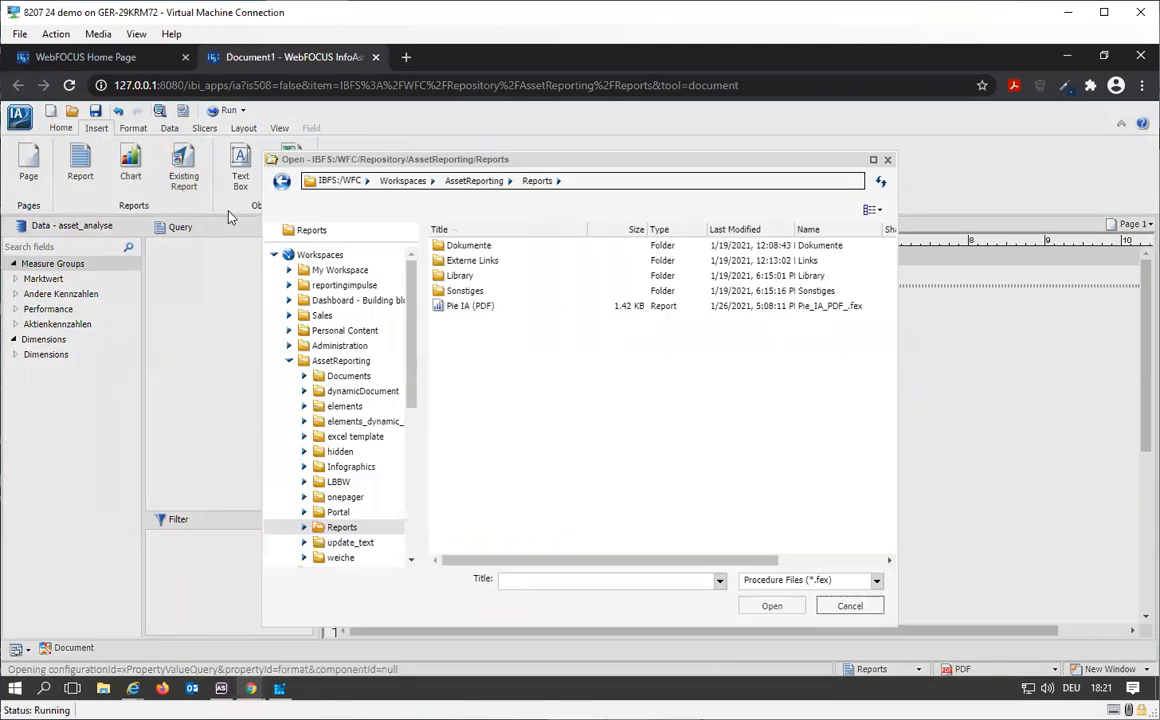
{"action": "left_click", "coordinate": [467, 310]}
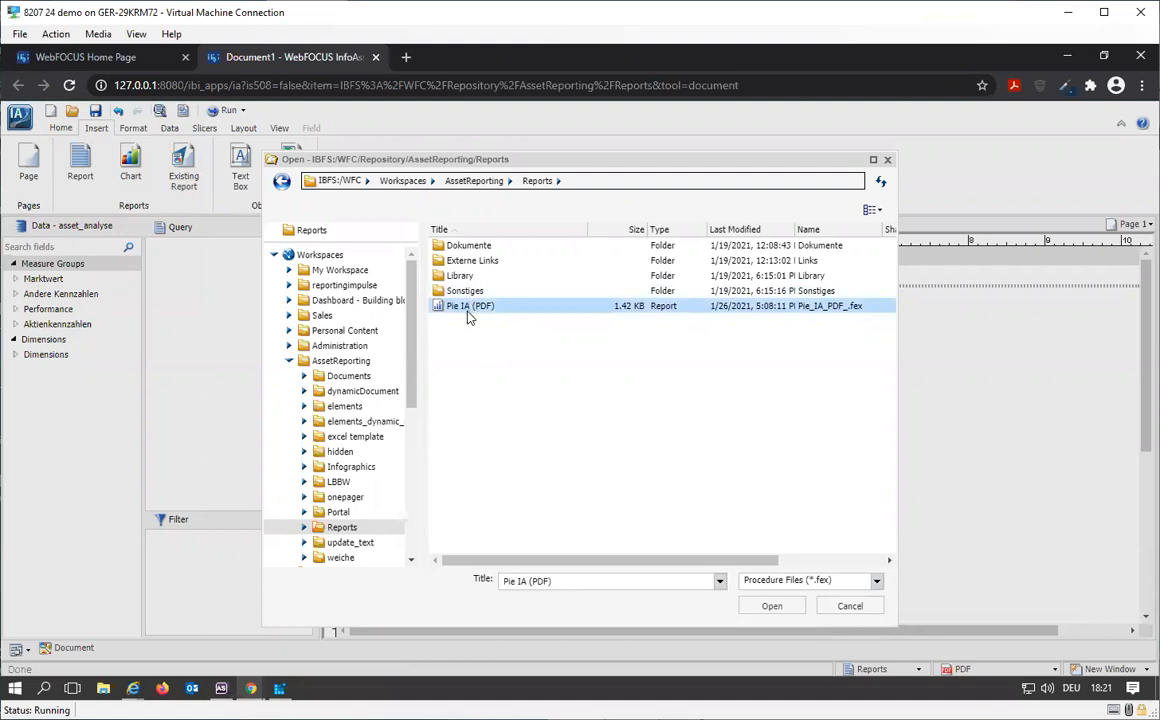
{"action": "left_click", "coordinate": [773, 606]}
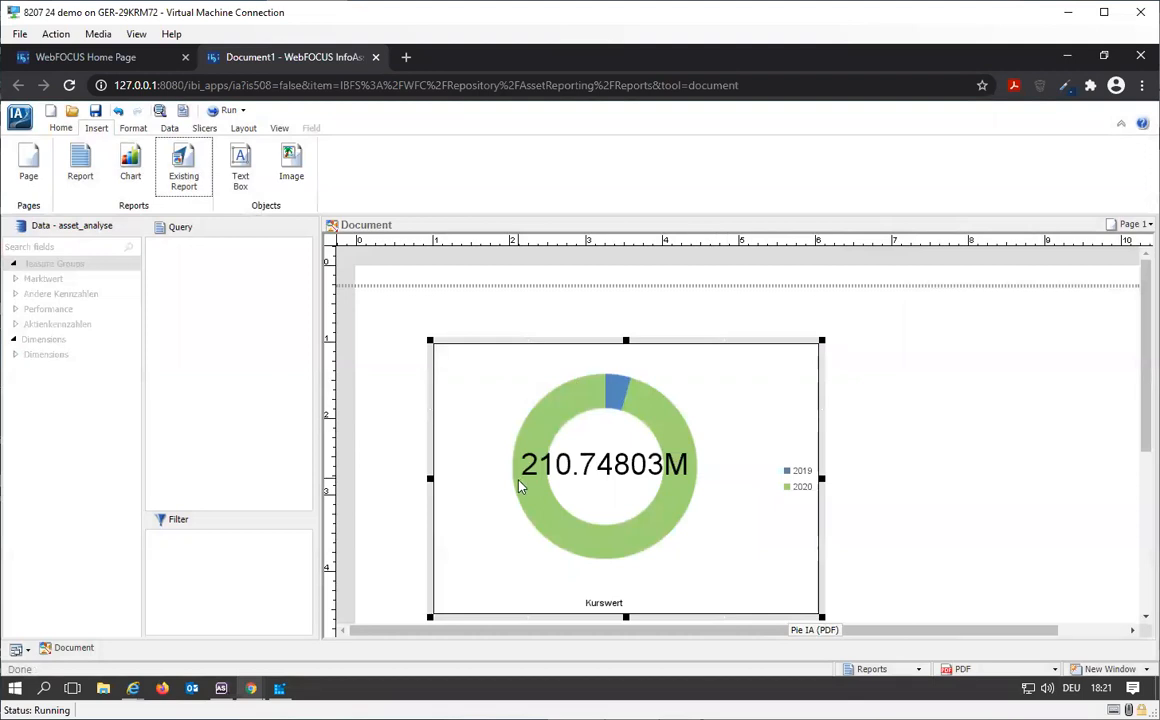
Step: Save the document in the Reports folder with the title Document PDF
{"action": "left_click", "coordinate": [96, 111]}
{"action": "left_click", "coordinate": [575, 580]}
{"action": "key", "text": "BackSpace"}
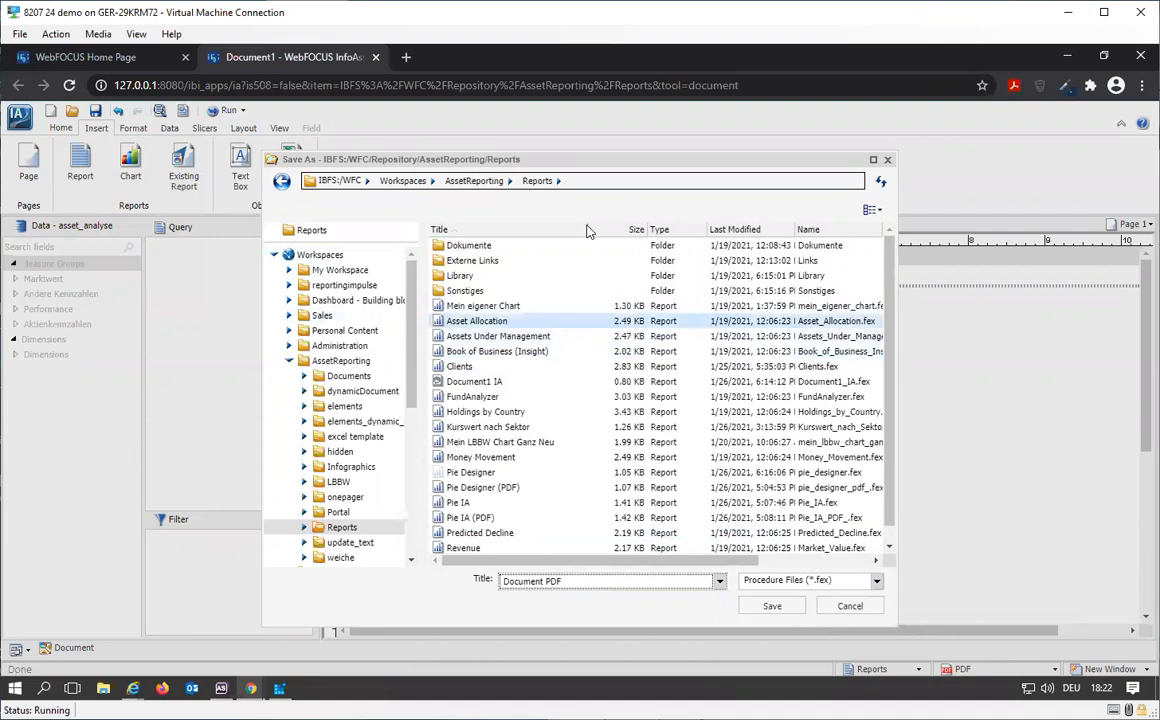
{"action": "key", "text": "Return"}
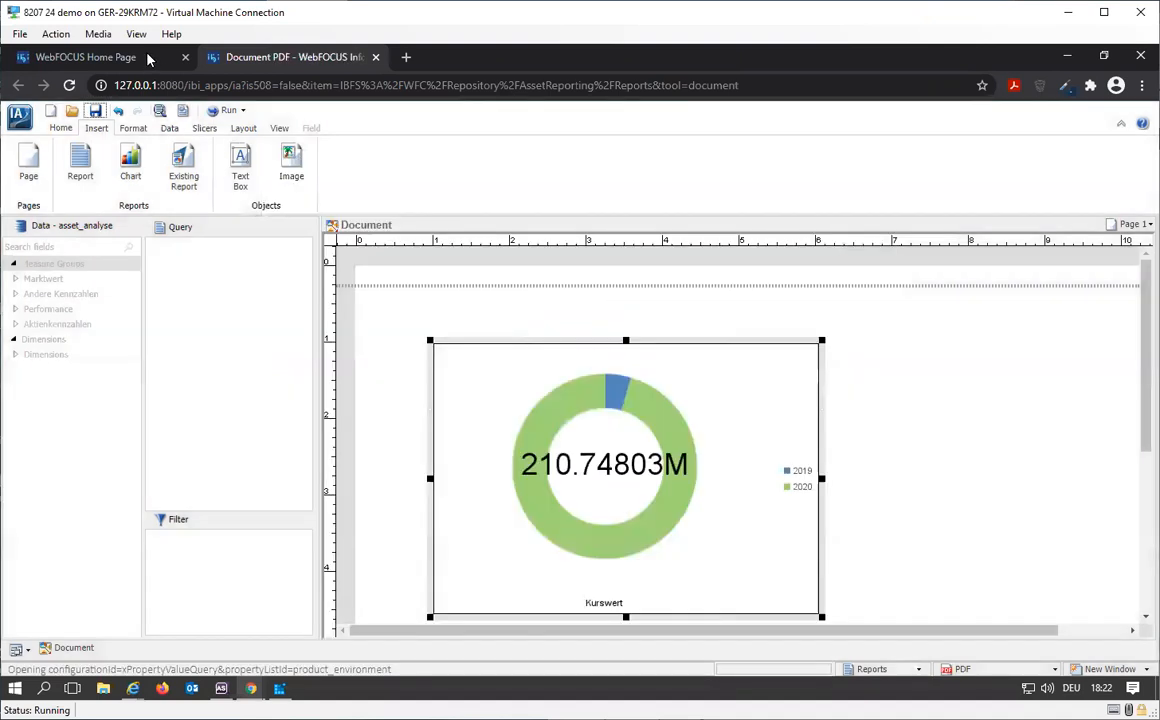
Step: Open Document PDF from the Reports folder in the text editor and highlight its -INCLUDE line for Pie_IA_PDF_.fex
{"action": "left_click", "coordinate": [149, 60]}
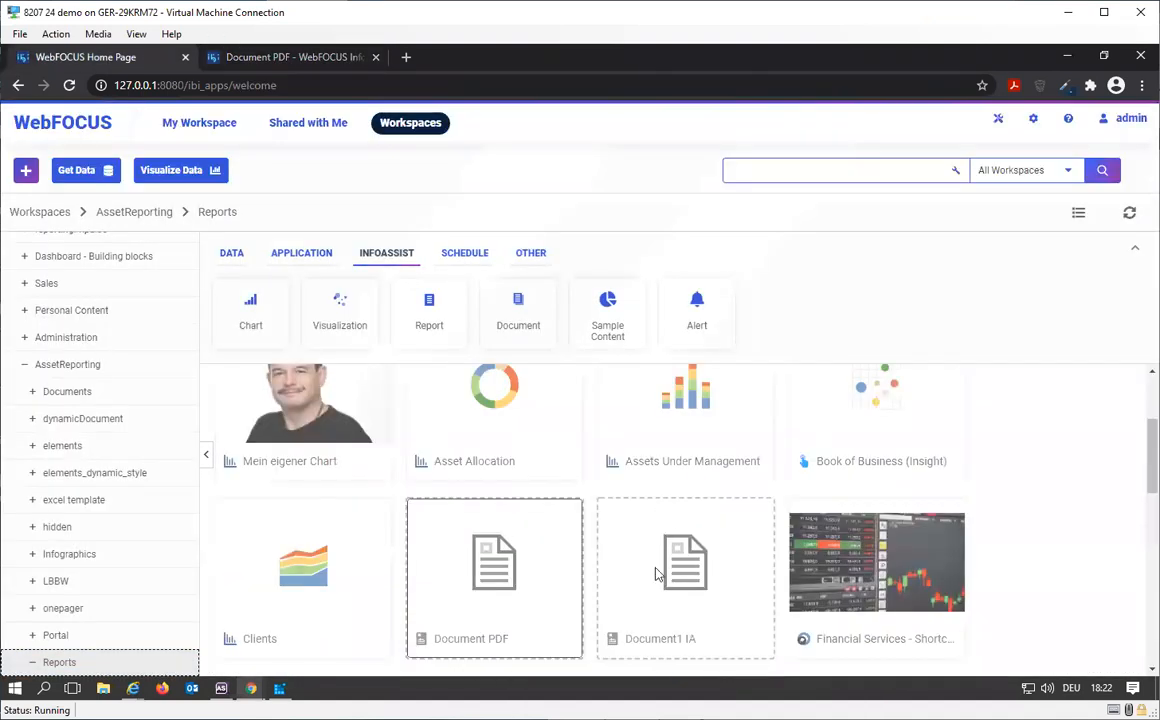
{"action": "right_click", "coordinate": [478, 590]}
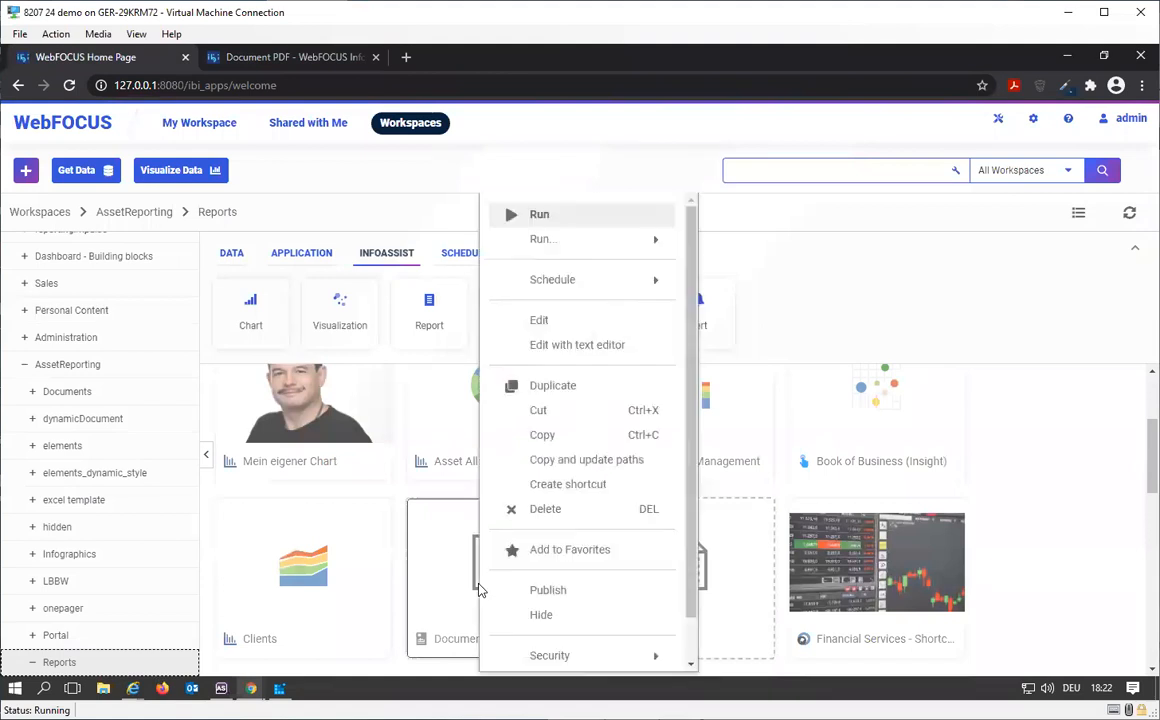
{"action": "left_click", "coordinate": [584, 359]}
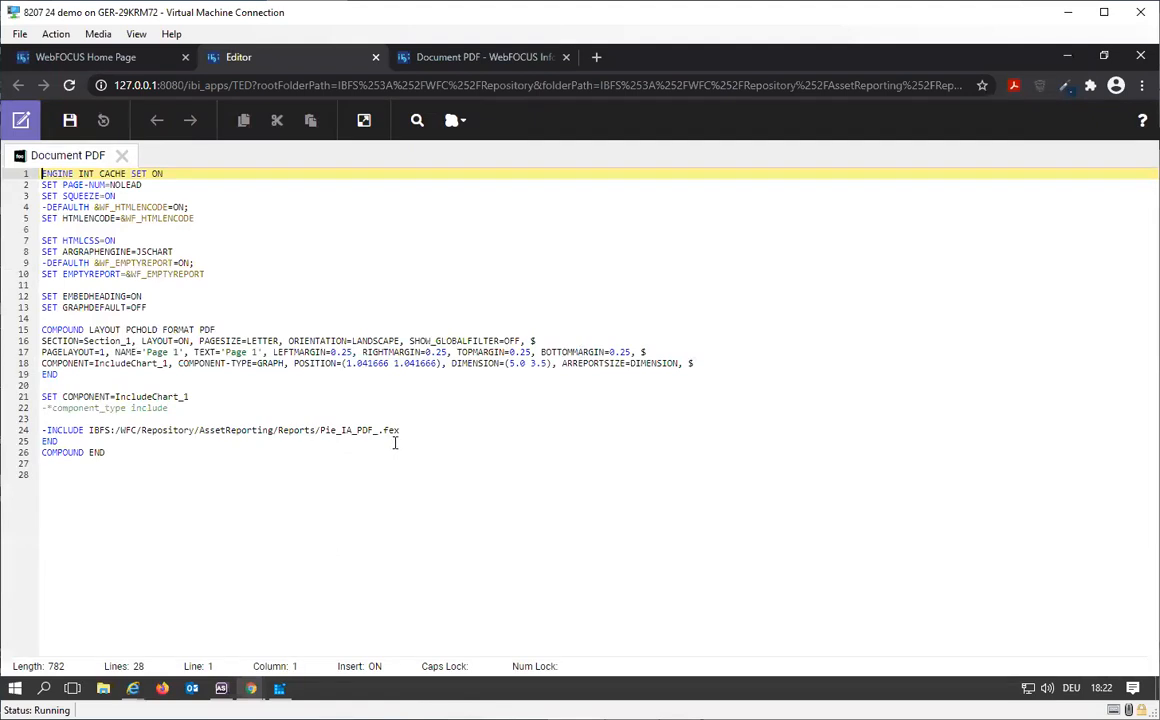
{"action": "left_click_drag", "start_coordinate": [402, 430], "coordinate": [126, 412]}
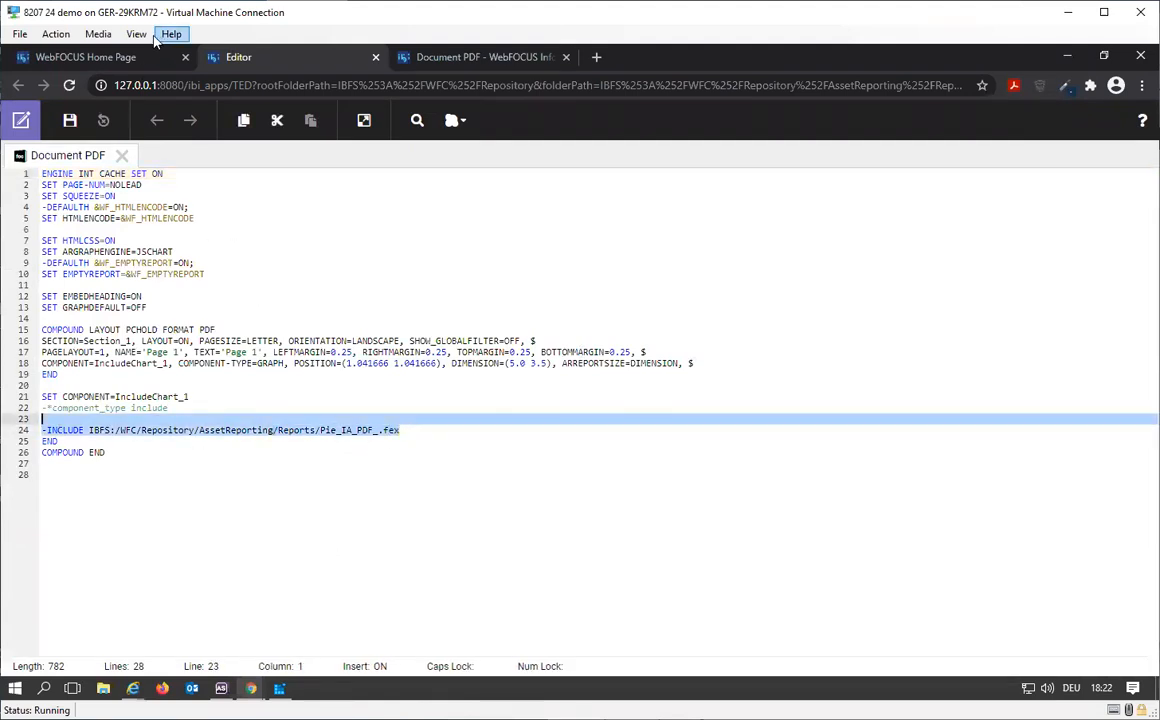
Step: Try to open the properties of the Pie IA chart in the Reports folder
{"action": "left_click", "coordinate": [108, 45]}
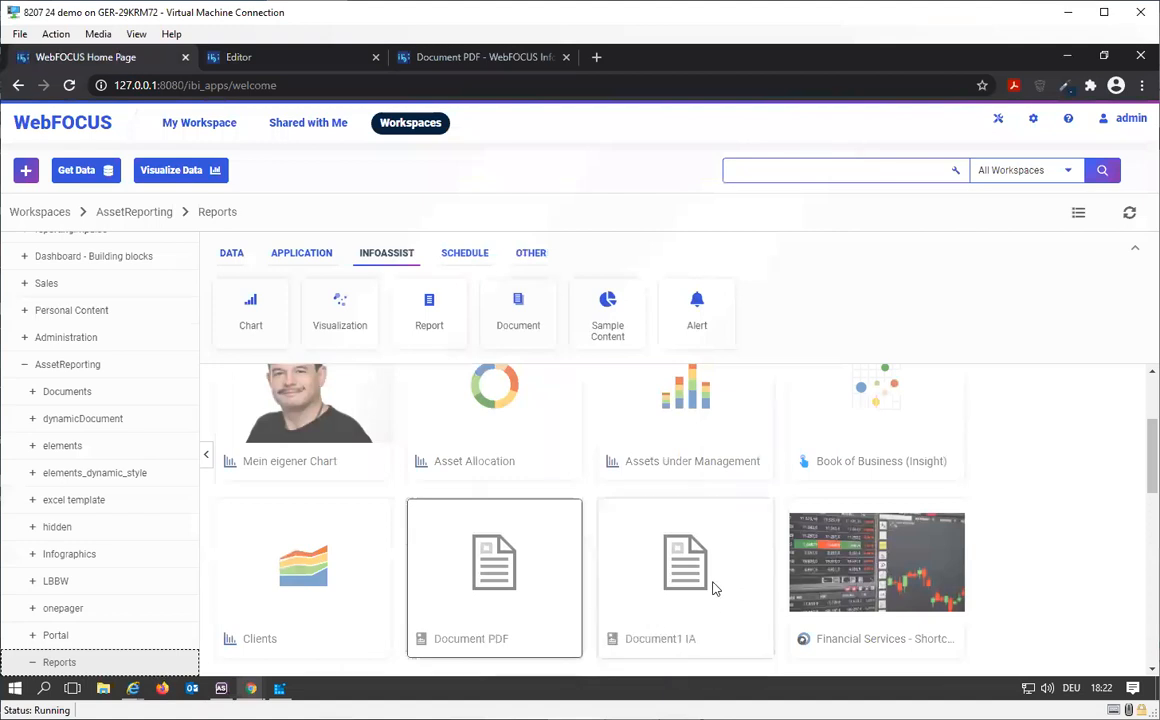
{"action": "scroll", "coordinate": [700, 590], "scroll_direction": "down", "scroll_amount": 3}
{"action": "scroll", "coordinate": [706, 583], "scroll_direction": "down", "scroll_amount": 1}
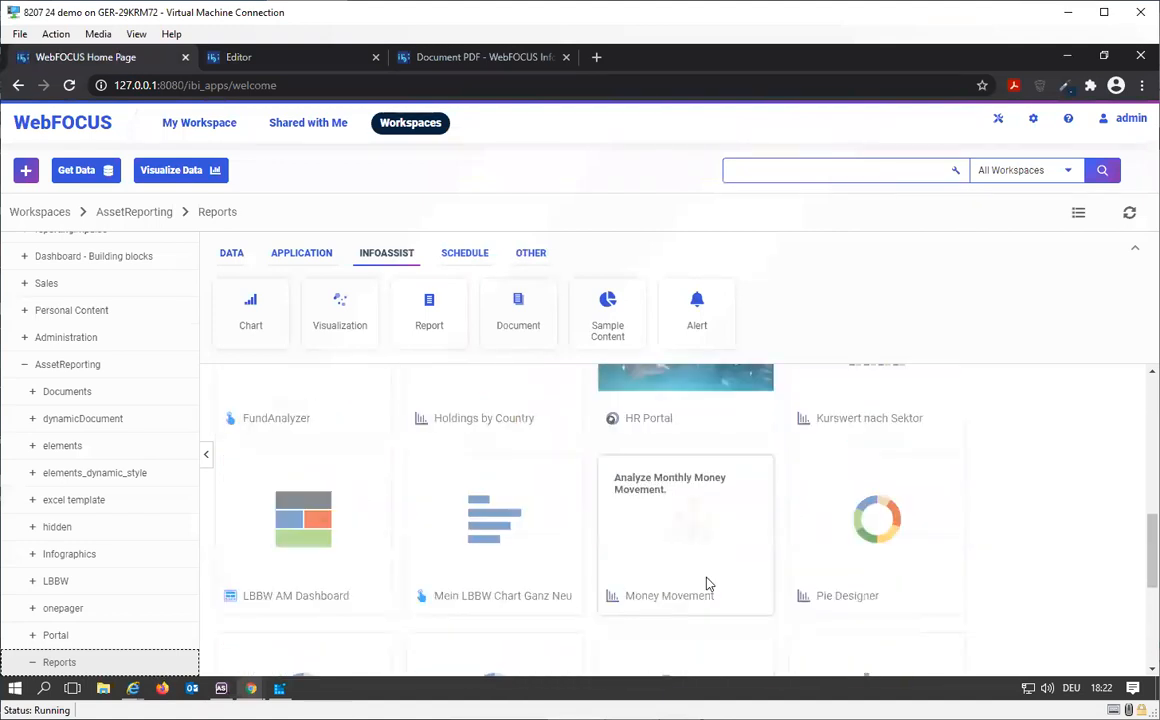
{"action": "scroll", "coordinate": [640, 523], "scroll_direction": "up", "scroll_amount": 7}
{"action": "scroll", "coordinate": [728, 580], "scroll_direction": "down", "scroll_amount": 4}
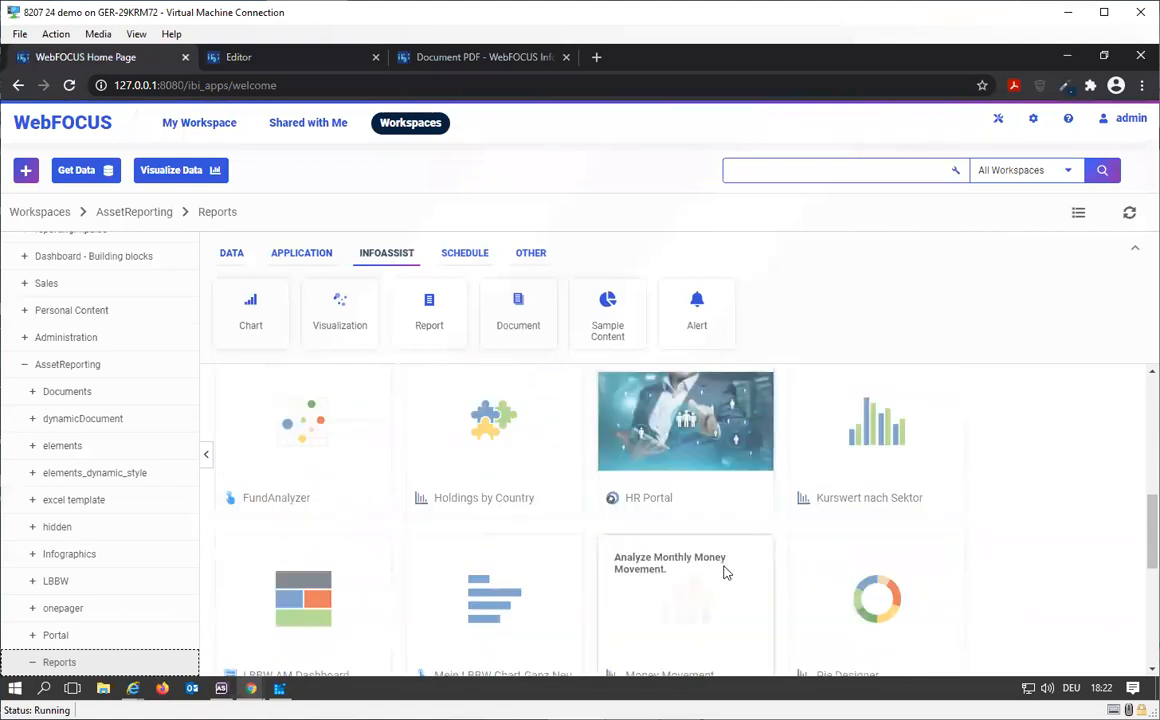
{"action": "scroll", "coordinate": [728, 572], "scroll_direction": "down", "scroll_amount": 2}
{"action": "scroll", "coordinate": [790, 482], "scroll_direction": "down", "scroll_amount": 1}
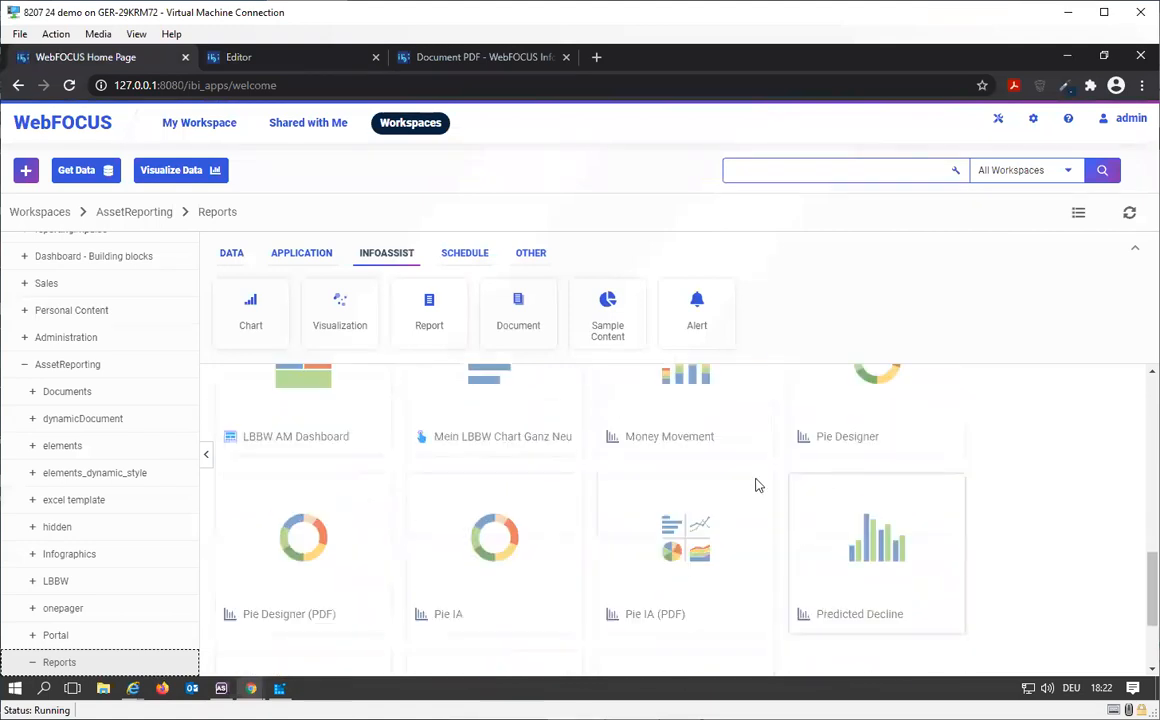
{"action": "right_click", "coordinate": [549, 566]}
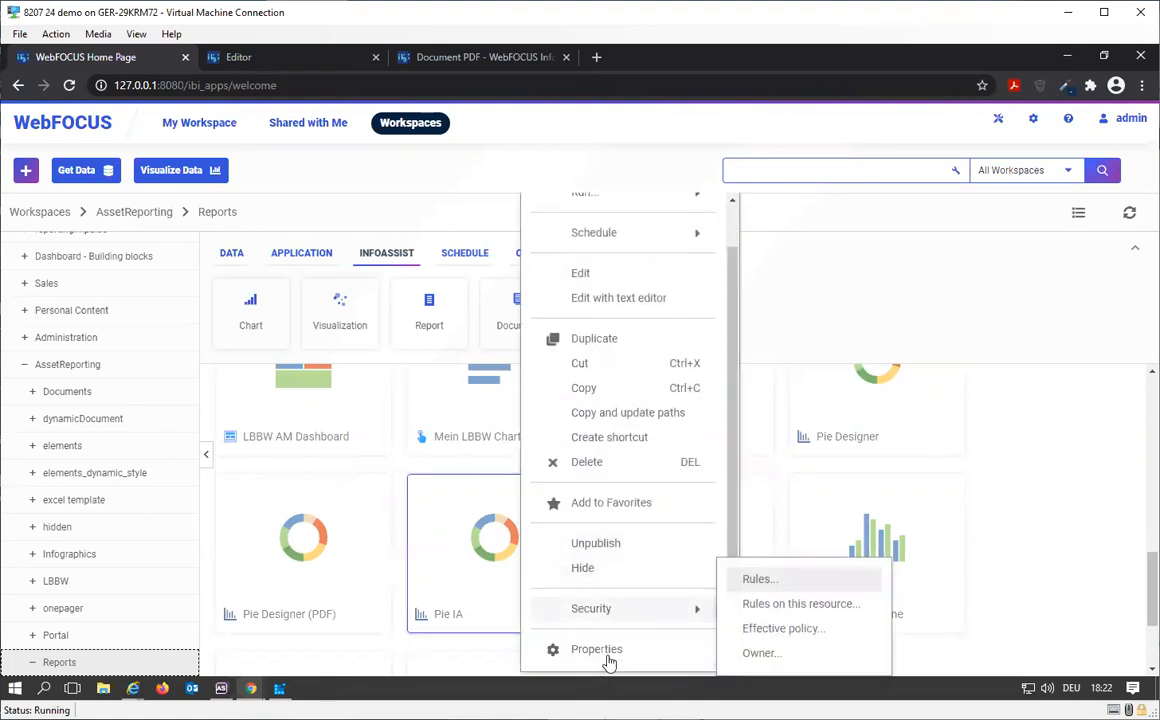
{"action": "scroll", "coordinate": [497, 632], "scroll_direction": "down", "scroll_amount": 1}
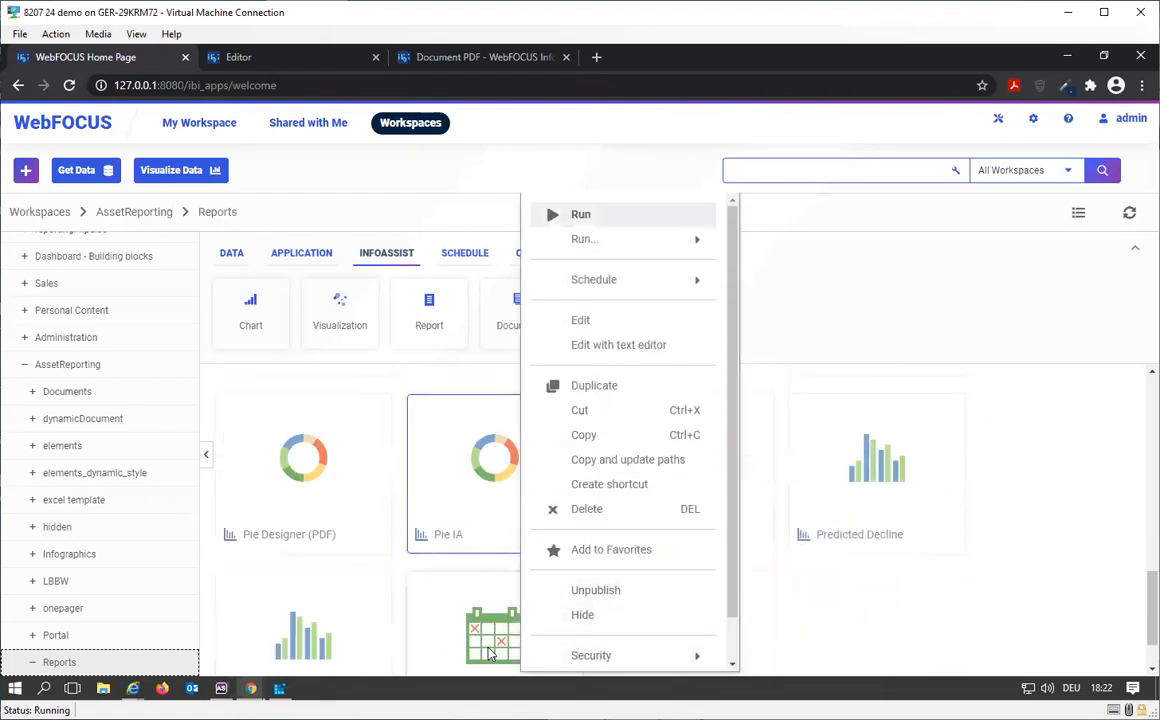
Step: Show the Reports folder contents as a list and locate the Pie IA chart
{"action": "left_click", "coordinate": [1075, 222]}
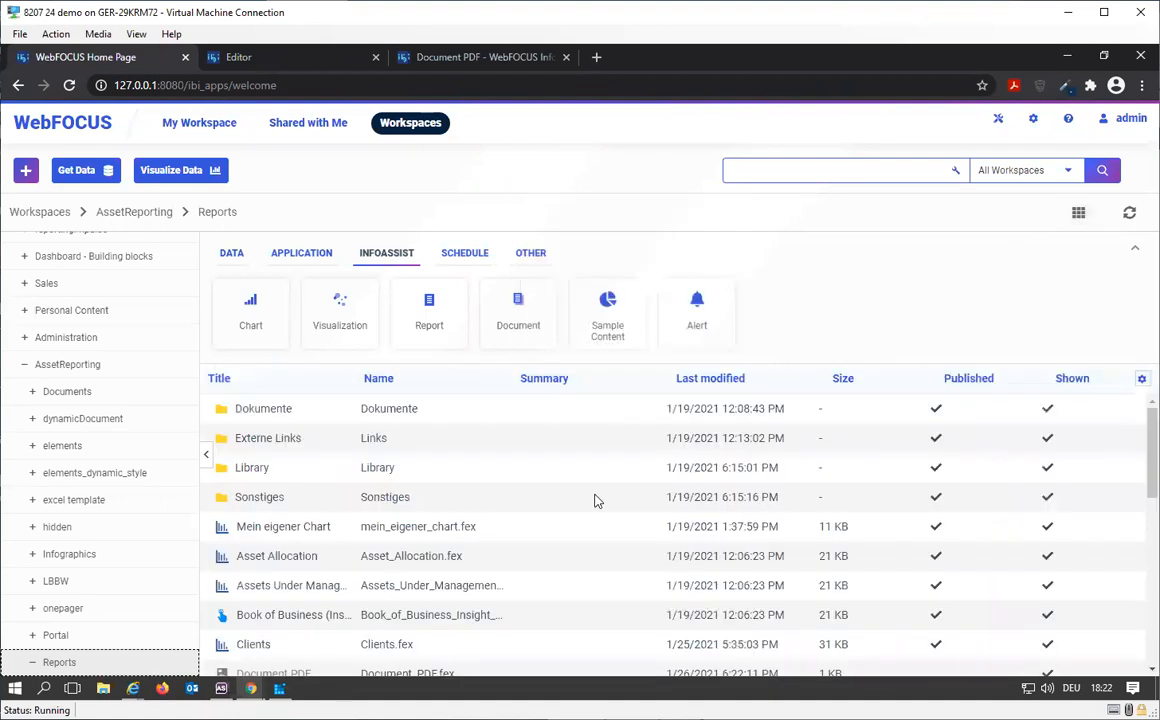
{"action": "scroll", "coordinate": [448, 585], "scroll_direction": "down", "scroll_amount": 3}
{"action": "scroll", "coordinate": [448, 585], "scroll_direction": "down", "scroll_amount": 2}
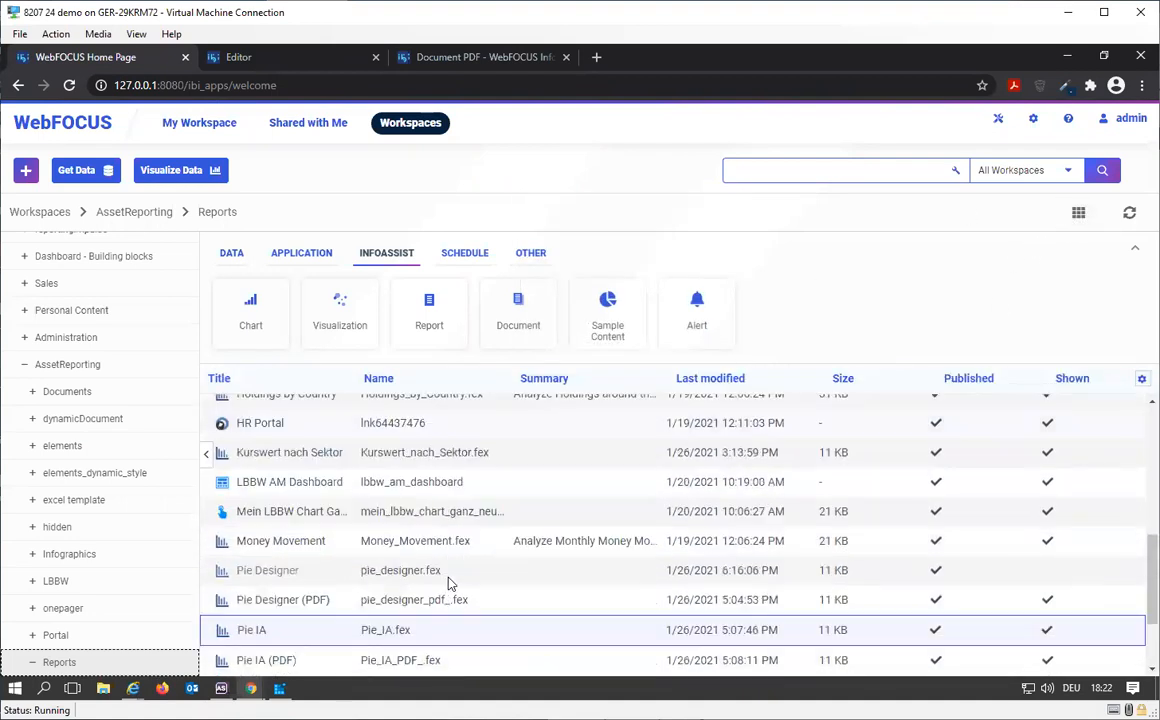
{"action": "scroll", "coordinate": [380, 587], "scroll_direction": "down", "scroll_amount": 1}
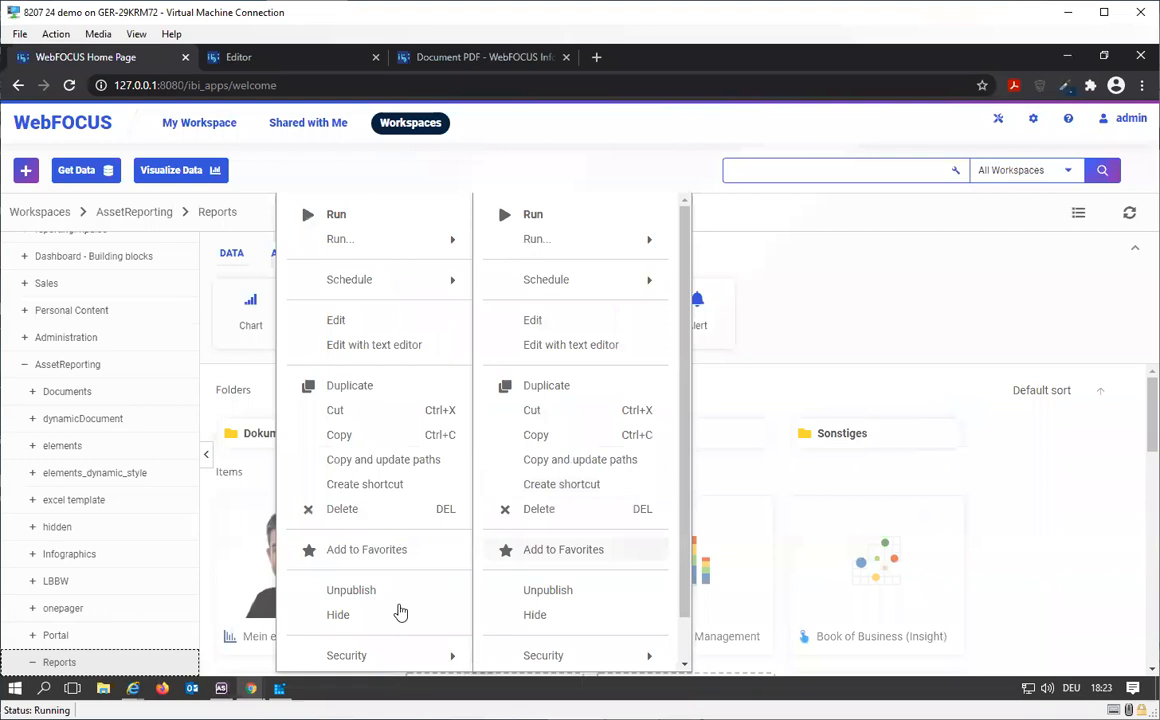
Step: Open the properties of the Pie IA chart and copy its full repository path
{"action": "scroll", "coordinate": [400, 612], "scroll_direction": "down", "scroll_amount": 1}
{"action": "left_click", "coordinate": [360, 651]}
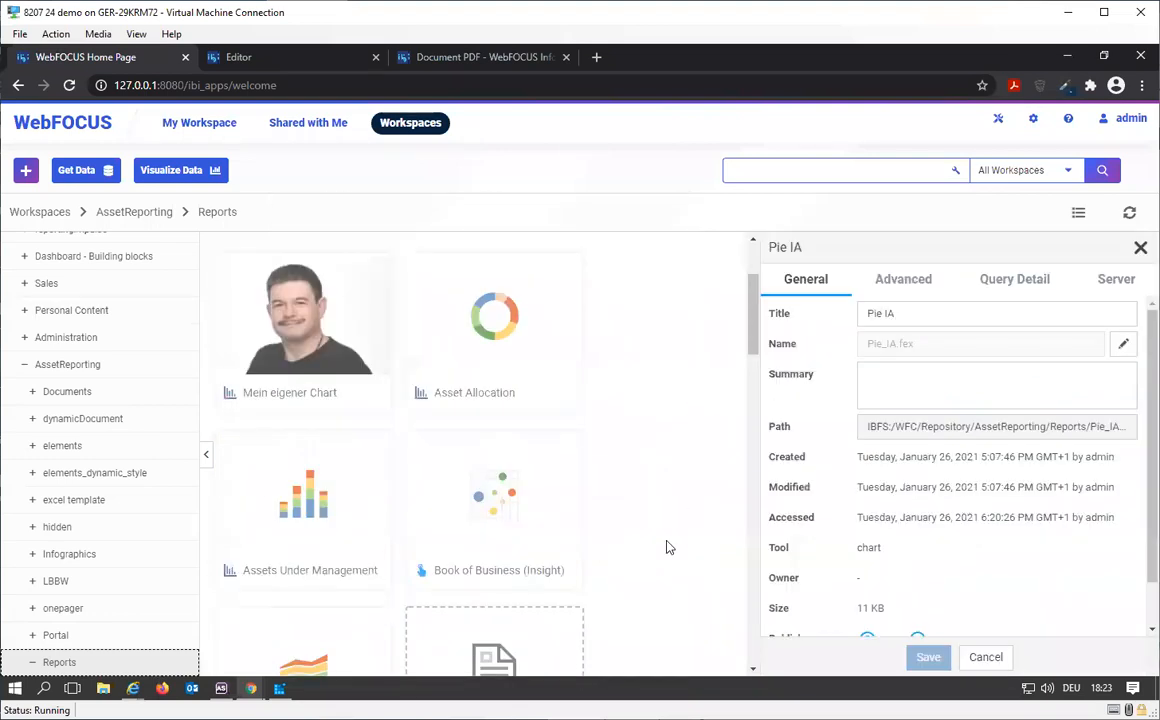
{"action": "left_click", "coordinate": [961, 434]}
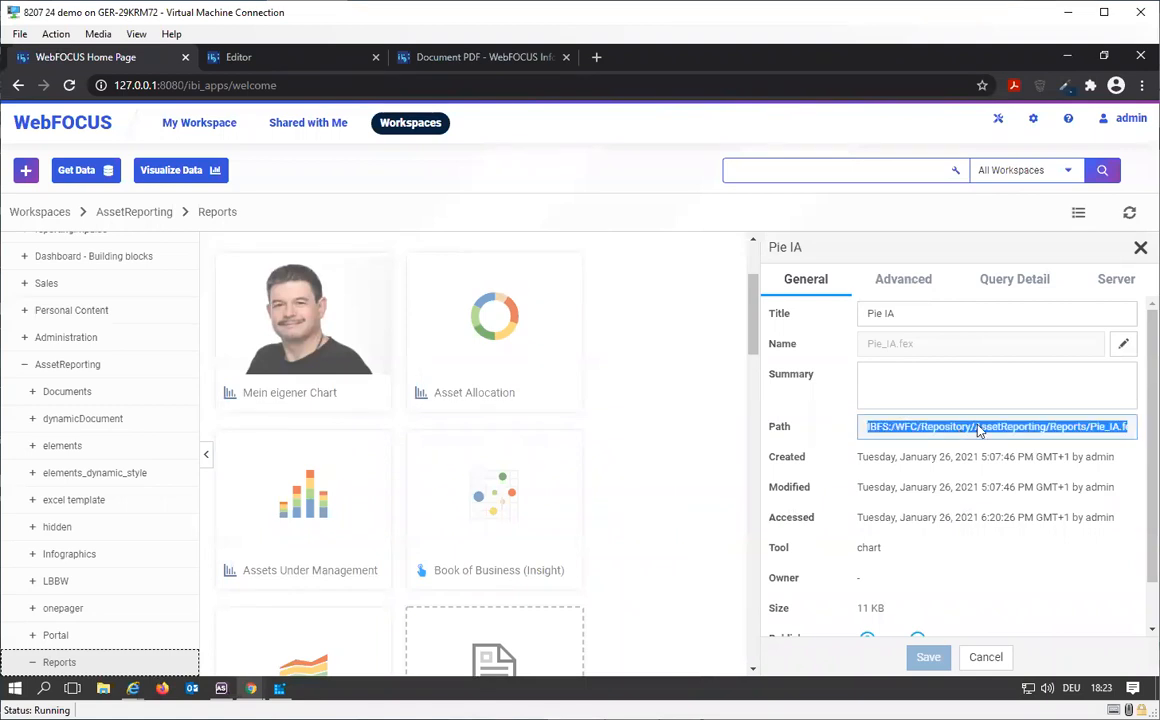
Step: Replace the -INCLUDE path in Document PDF with IBFS:/WFC/Repository/AssetReporting/Reports/Pie_IA.fex, and run it to view the output before closing the result
{"action": "left_click", "coordinate": [295, 60]}
{"action": "left_click_drag", "start_coordinate": [408, 438], "coordinate": [92, 430]}
{"action": "left_click", "coordinate": [398, 431]}
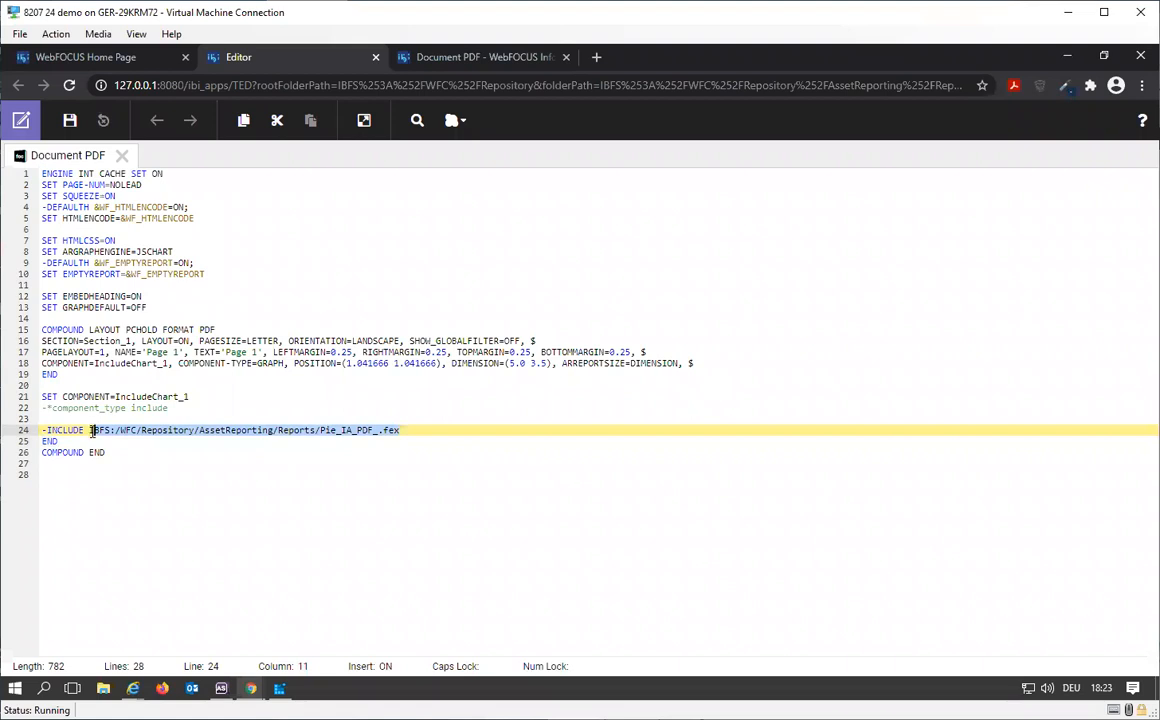
{"action": "key", "text": "ctrl+v"}
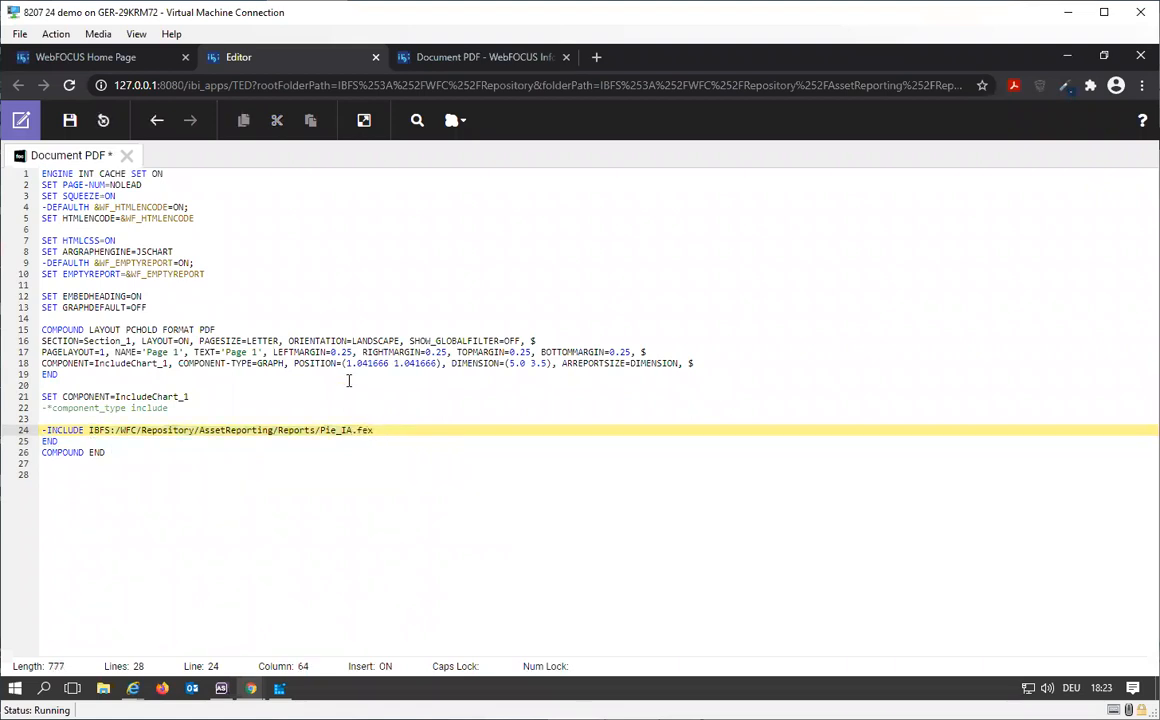
{"action": "left_click", "coordinate": [366, 124]}
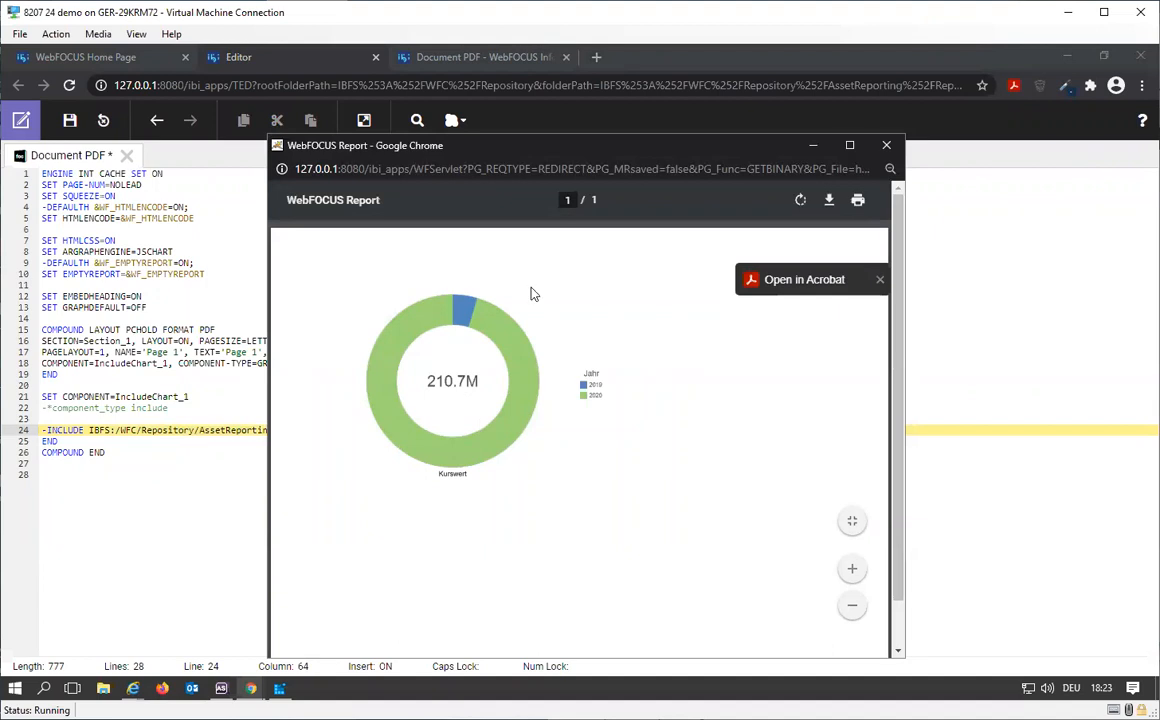
{"action": "left_click", "coordinate": [886, 145]}
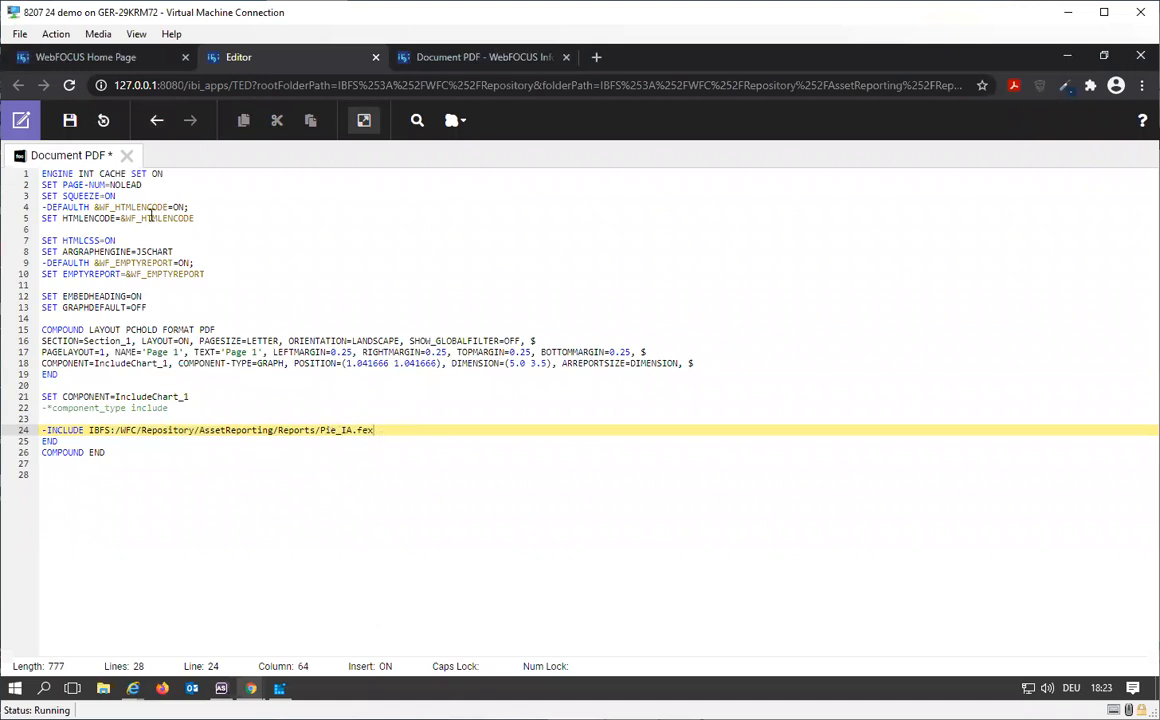
Step: Close the Pie IA properties and open the Pie Designer chart from the Reports folder in the text editor
{"action": "left_click", "coordinate": [128, 59]}
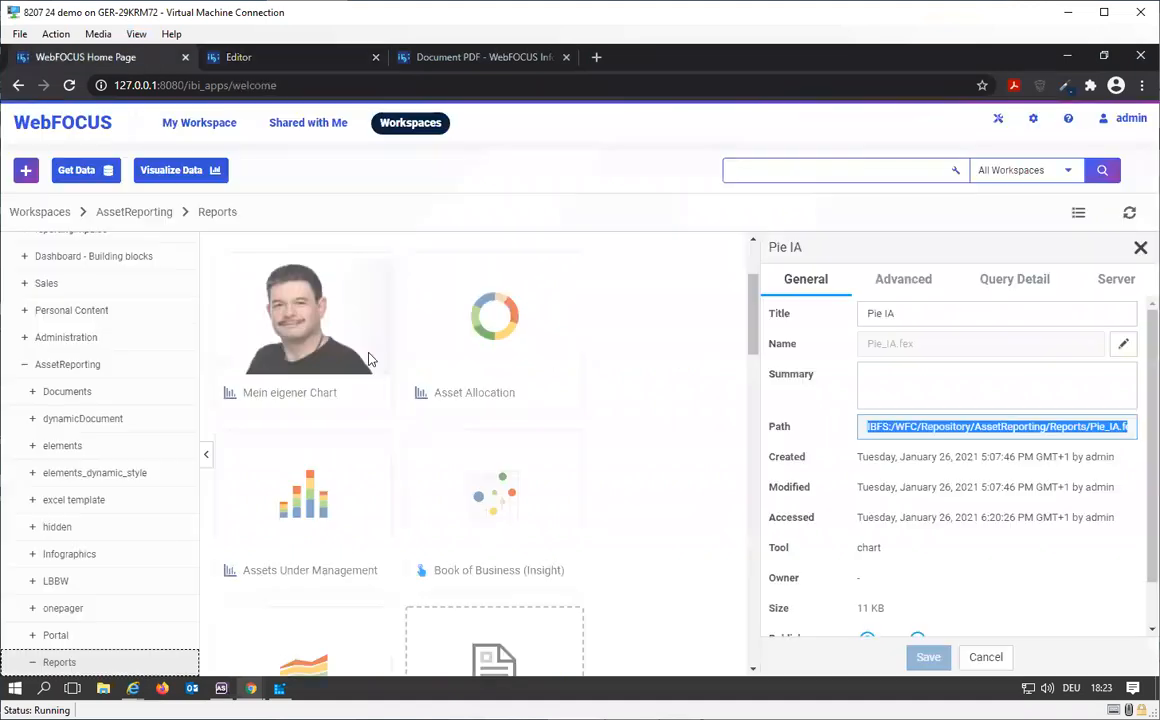
{"action": "left_click", "coordinate": [1002, 660]}
{"action": "scroll", "coordinate": [607, 555], "scroll_direction": "down", "scroll_amount": 3}
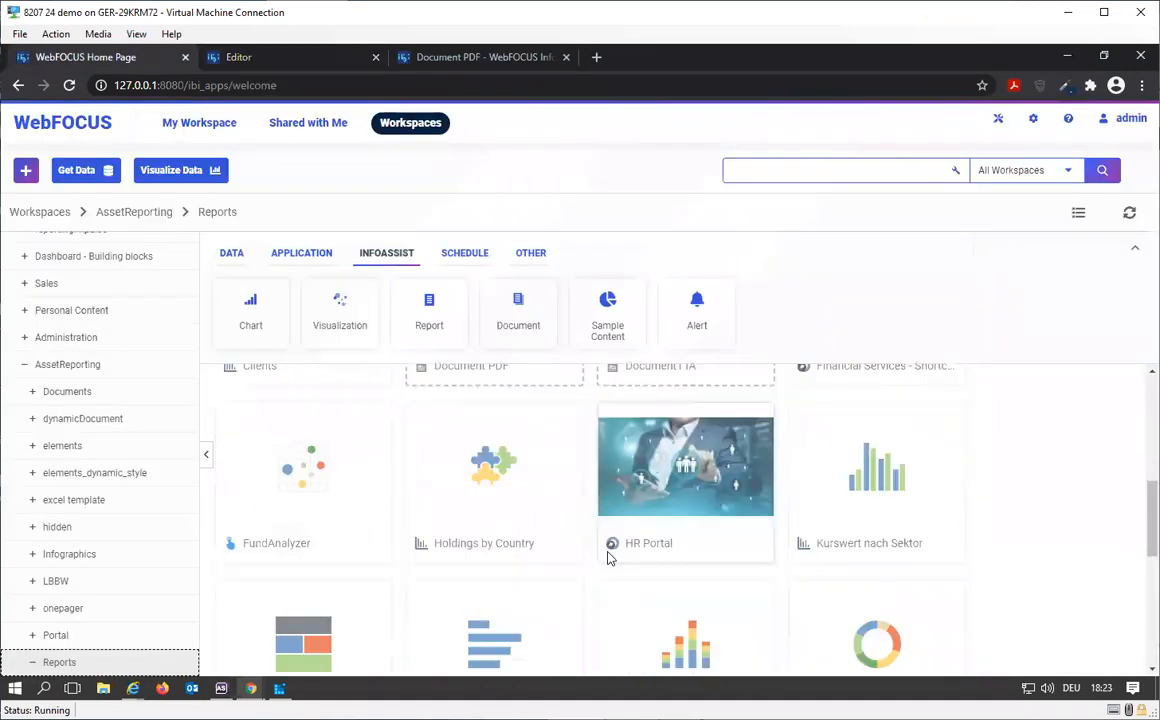
{"action": "scroll", "coordinate": [607, 555], "scroll_direction": "down", "scroll_amount": 2}
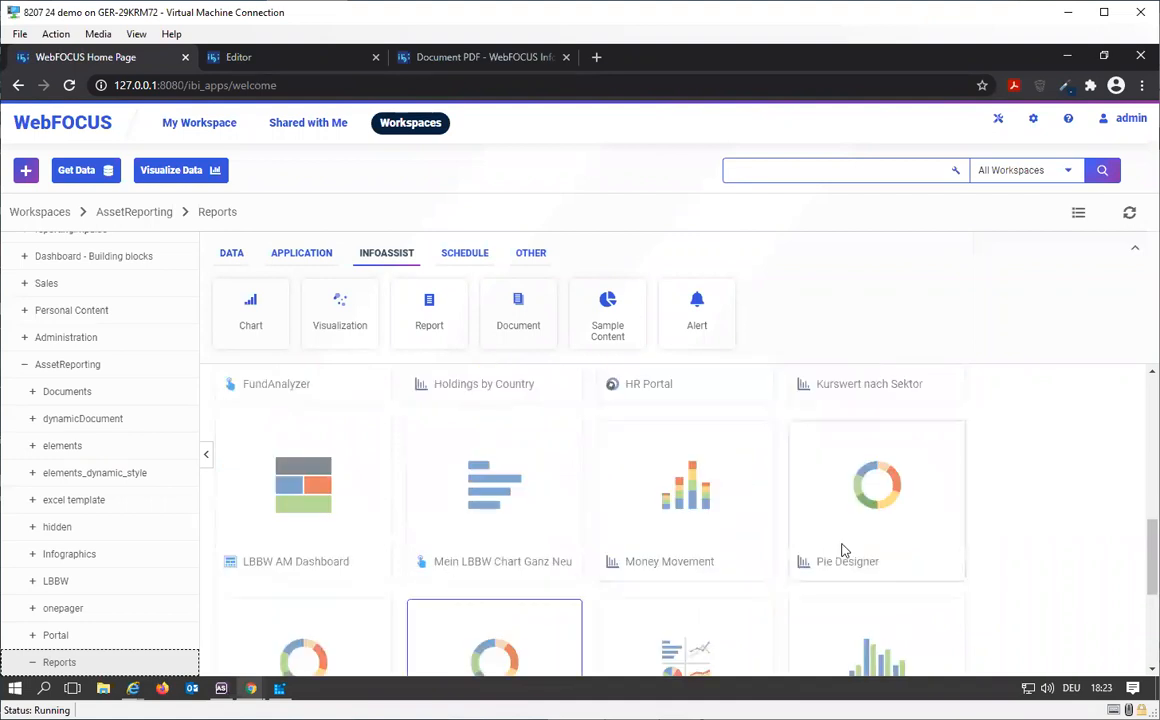
{"action": "scroll", "coordinate": [848, 550], "scroll_direction": "down", "scroll_amount": 1}
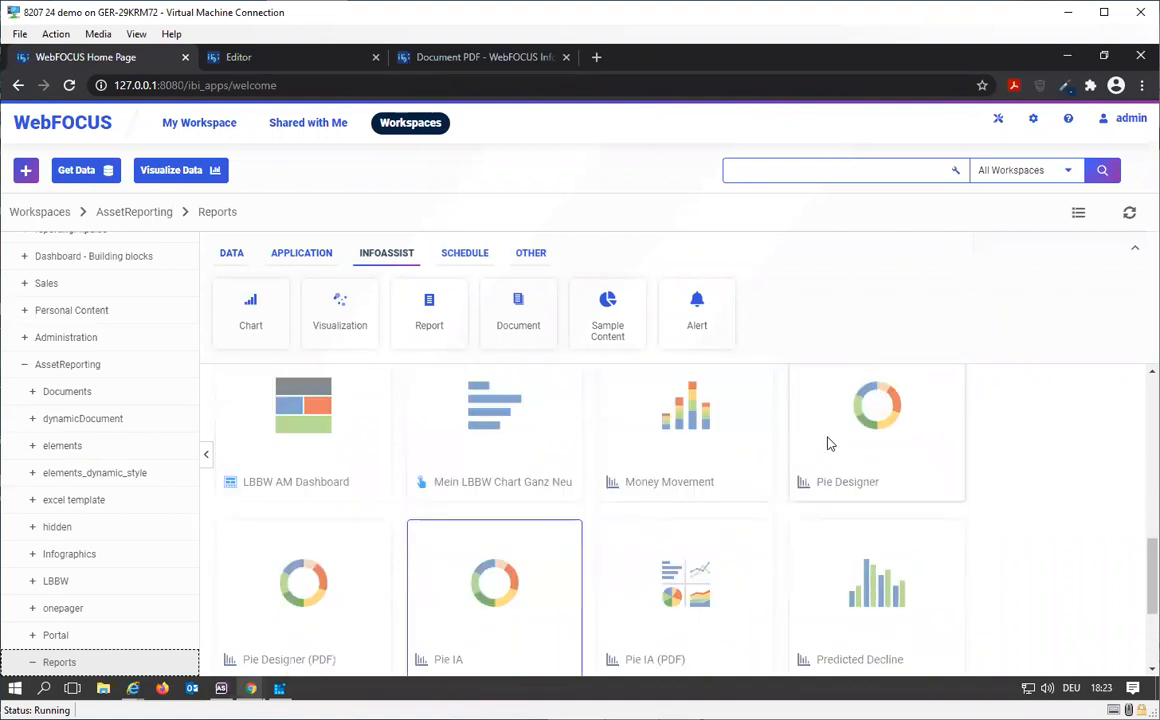
{"action": "right_click", "coordinate": [828, 443]}
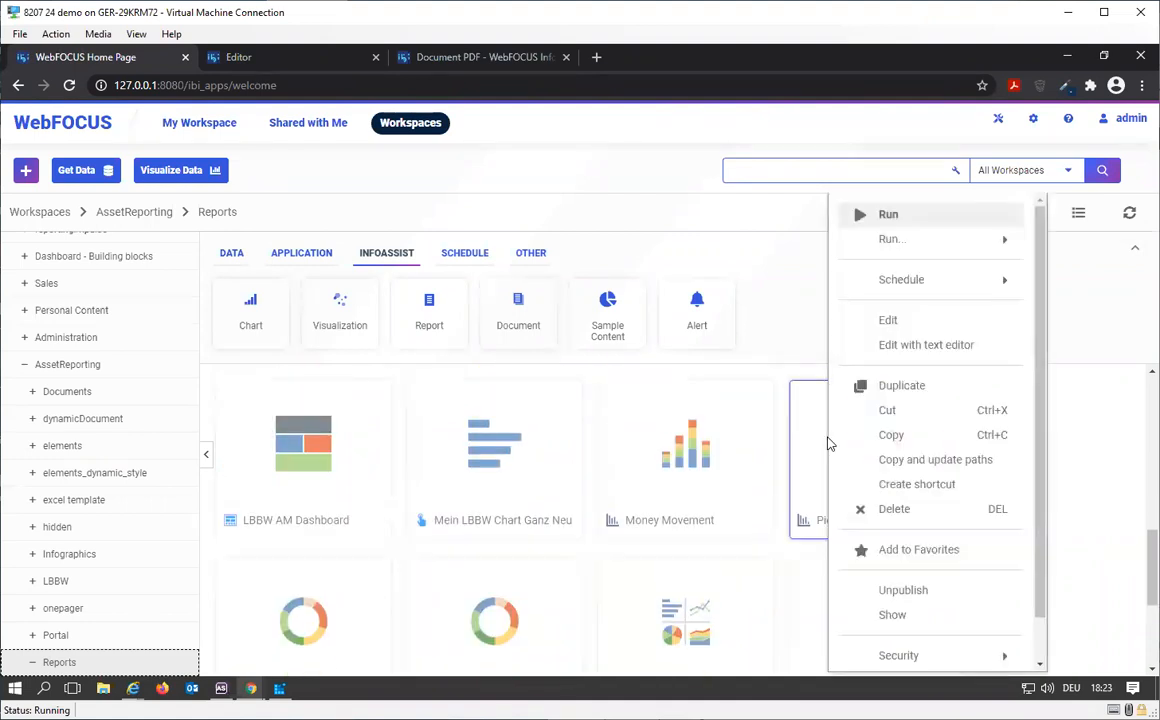
{"action": "left_click", "coordinate": [928, 345]}
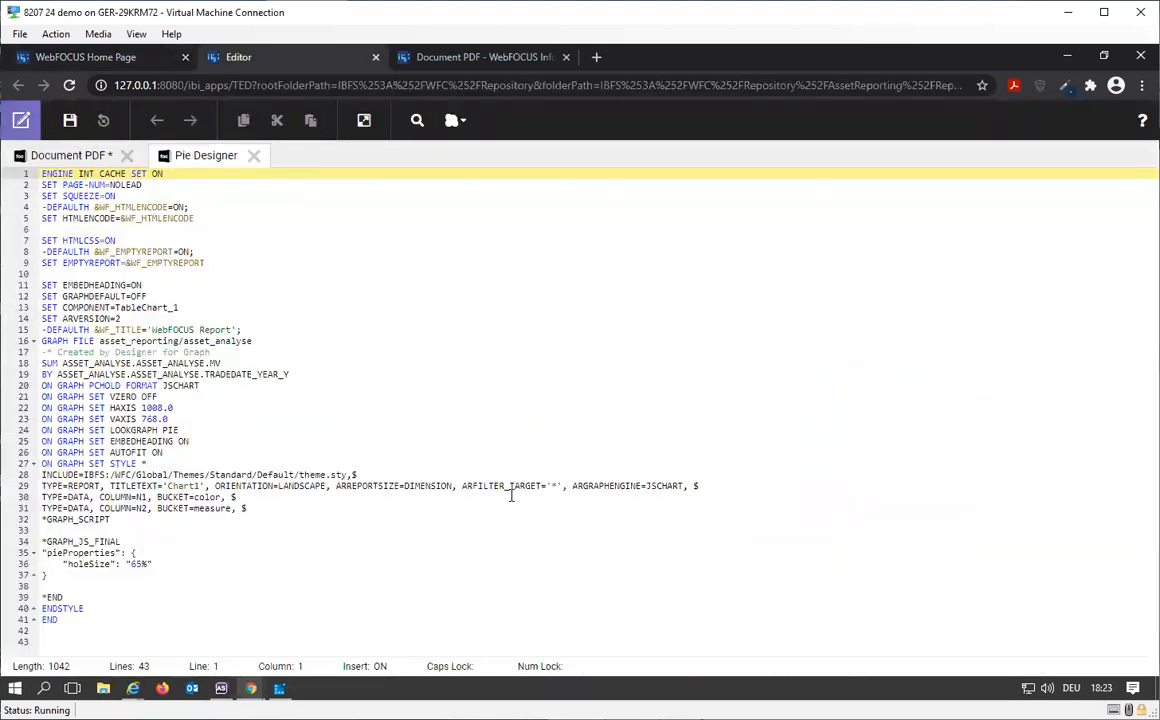
Step: Delete the SET COMPONENT=TableChart_1 statement from the Pie Designer code and save the file
{"action": "left_click", "coordinate": [166, 307]}
{"action": "left_click_drag", "start_coordinate": [166, 307], "coordinate": [42, 310]}
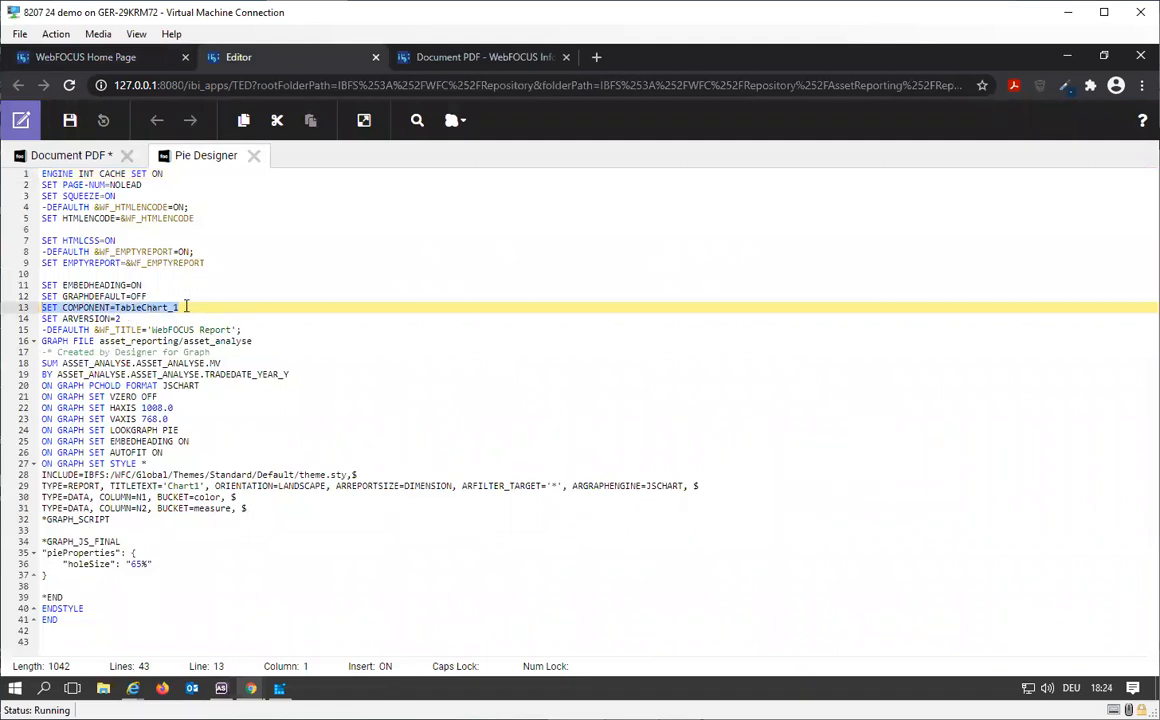
{"action": "key", "text": "Delete"}
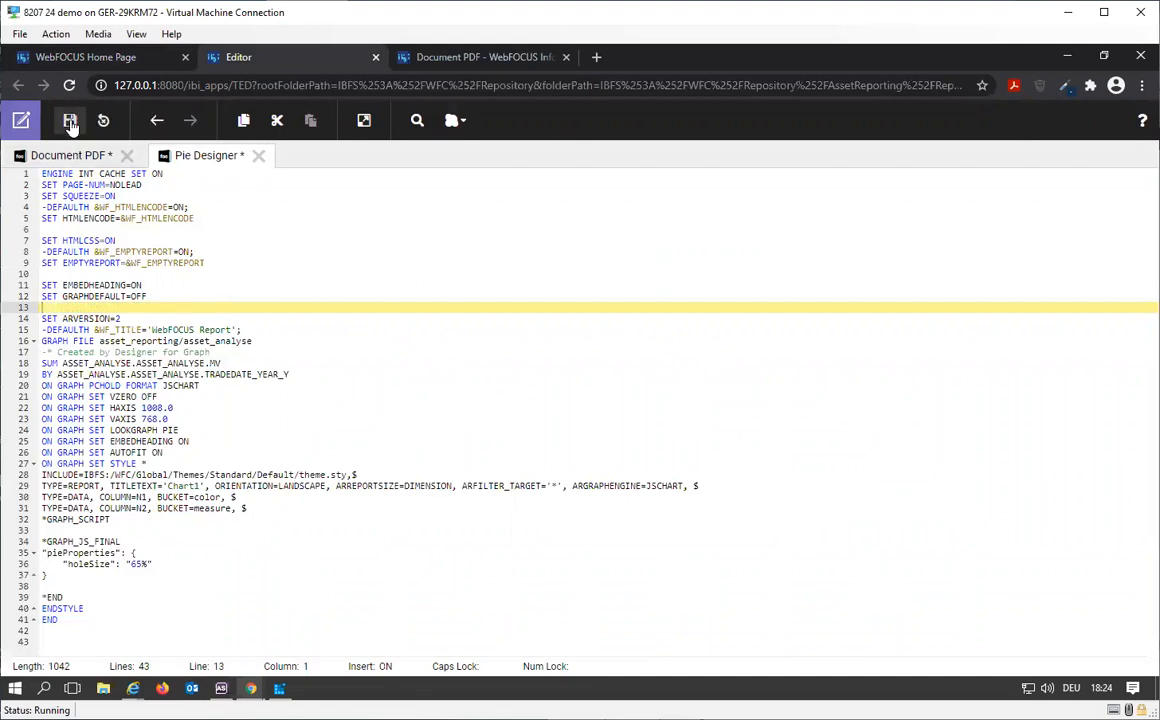
{"action": "key", "text": "ctrl+s"}
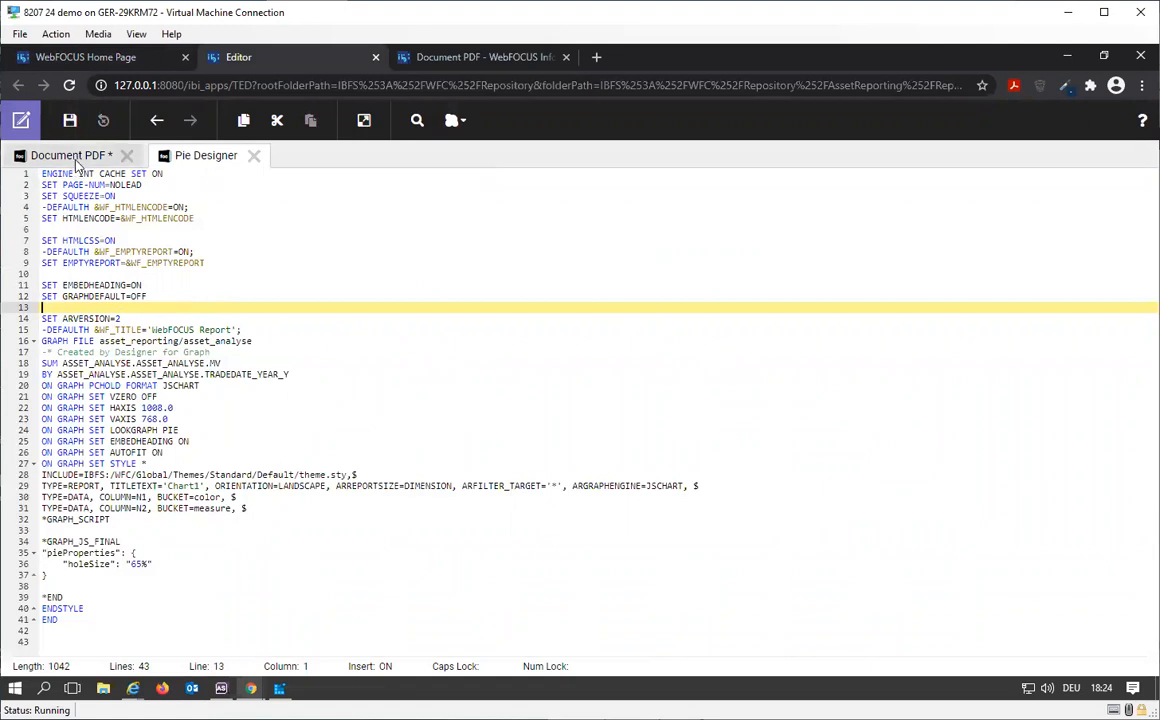
Step: Open the properties of the Pie Designer chart in the Reports folder and copy its full repository path
{"action": "left_click", "coordinate": [70, 155]}
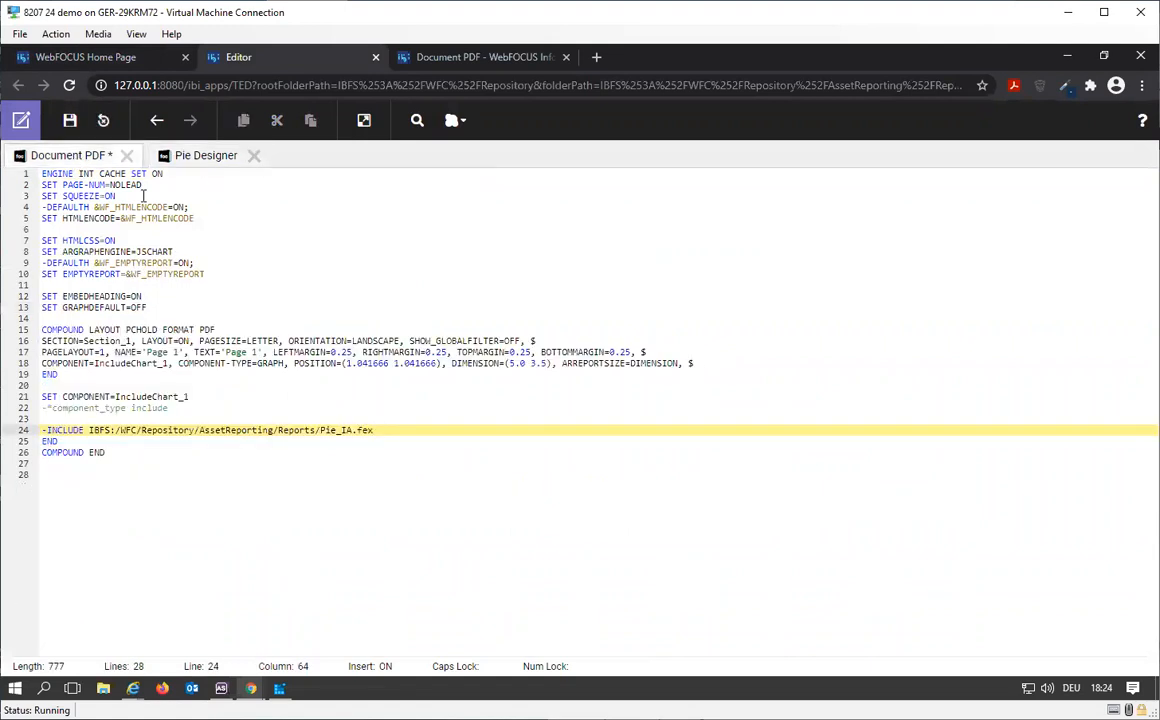
{"action": "left_click", "coordinate": [196, 157]}
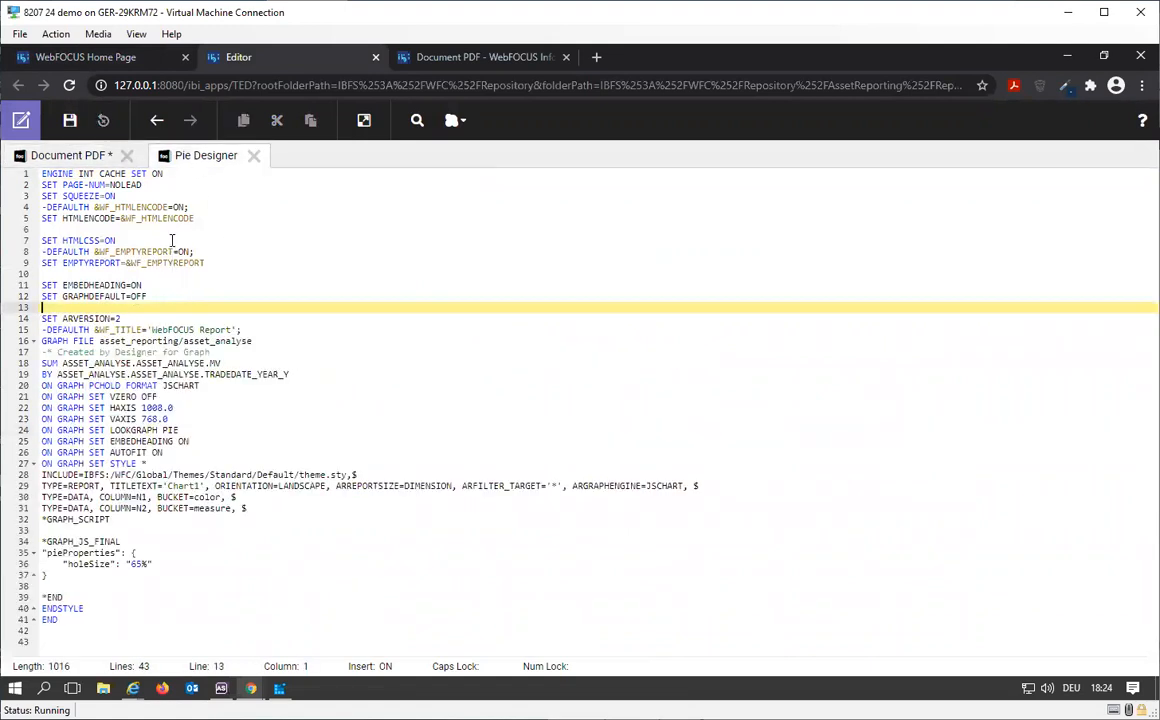
{"action": "left_click", "coordinate": [90, 57]}
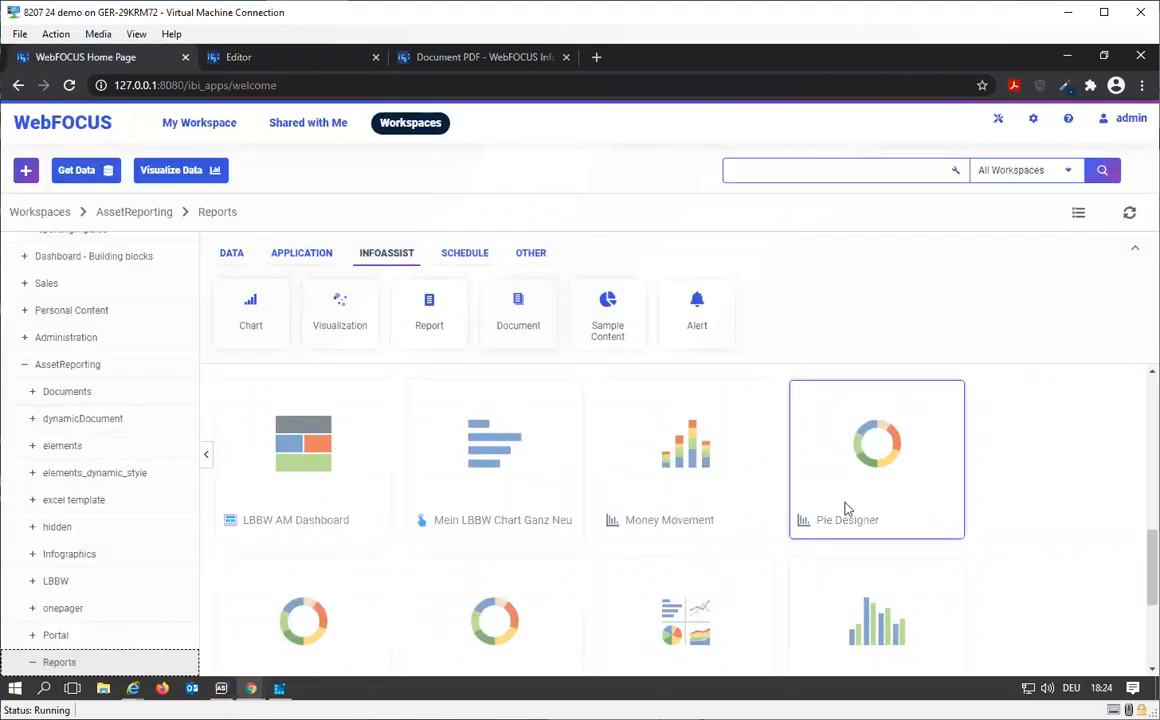
{"action": "right_click", "coordinate": [845, 509]}
{"action": "scroll", "coordinate": [962, 625], "scroll_direction": "down", "scroll_amount": 2}
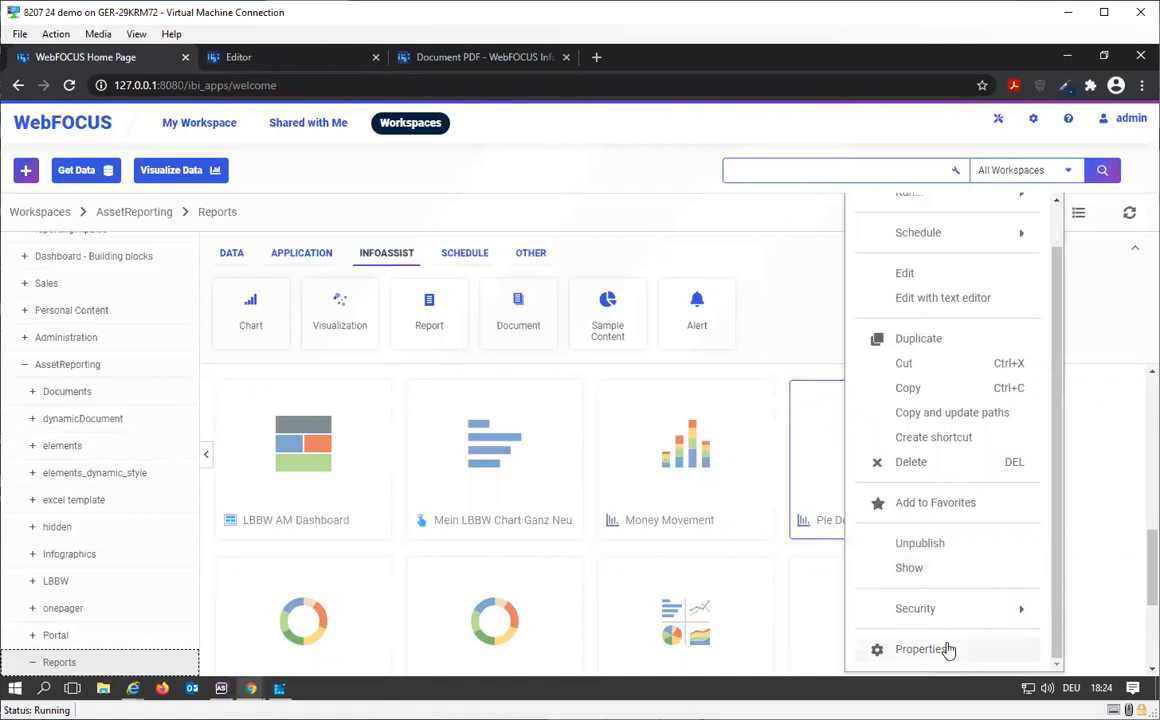
{"action": "left_click", "coordinate": [922, 649]}
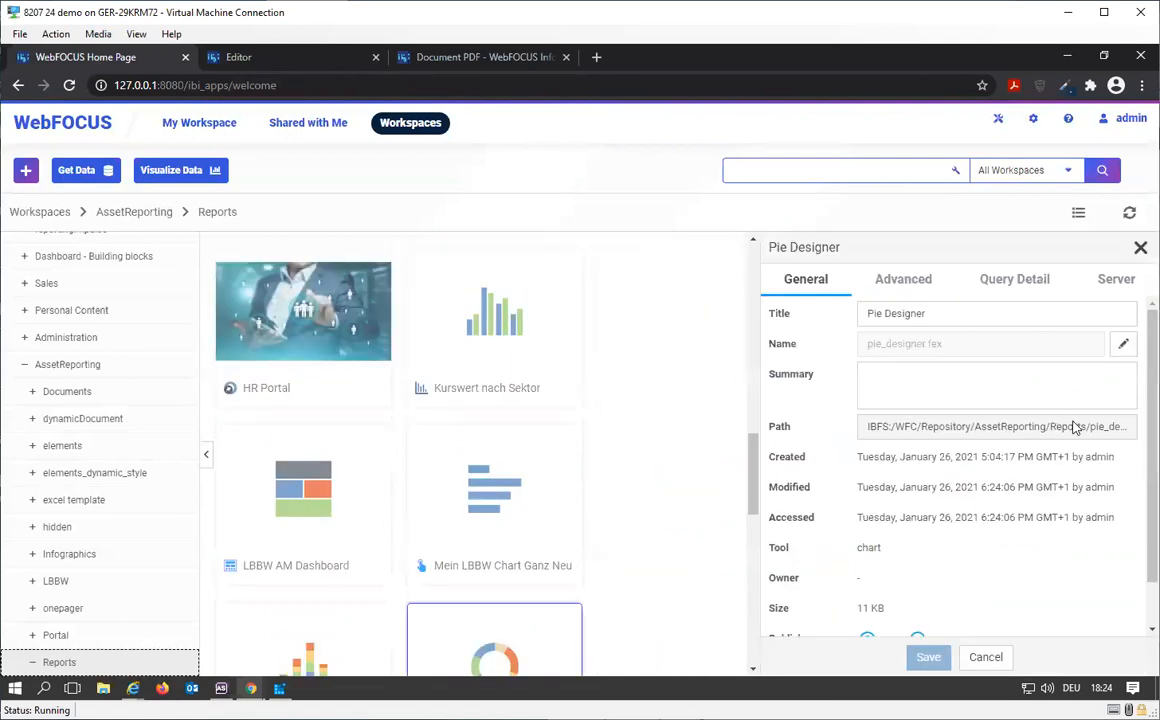
{"action": "triple_click", "coordinate": [1072, 427]}
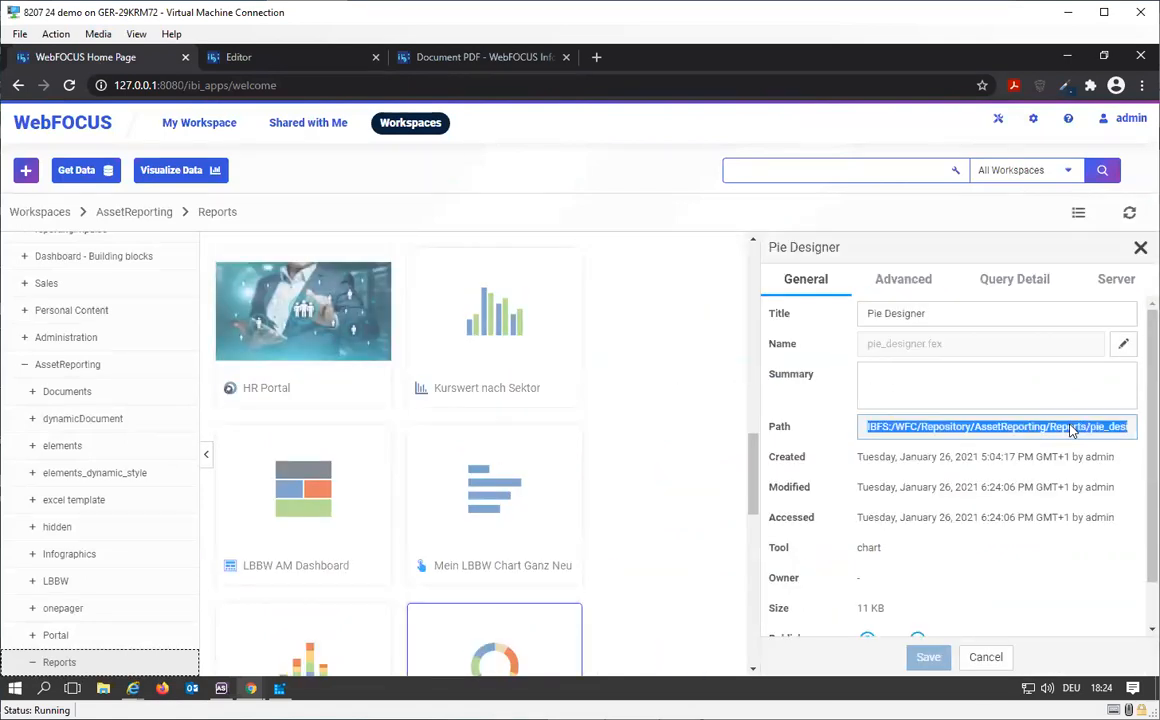
Step: Replace the -INCLUDE path in the Document PDF code with IBFS:/WFC/Repository/AssetReporting/Reports/pie_designer.fex
{"action": "left_click", "coordinate": [460, 58]}
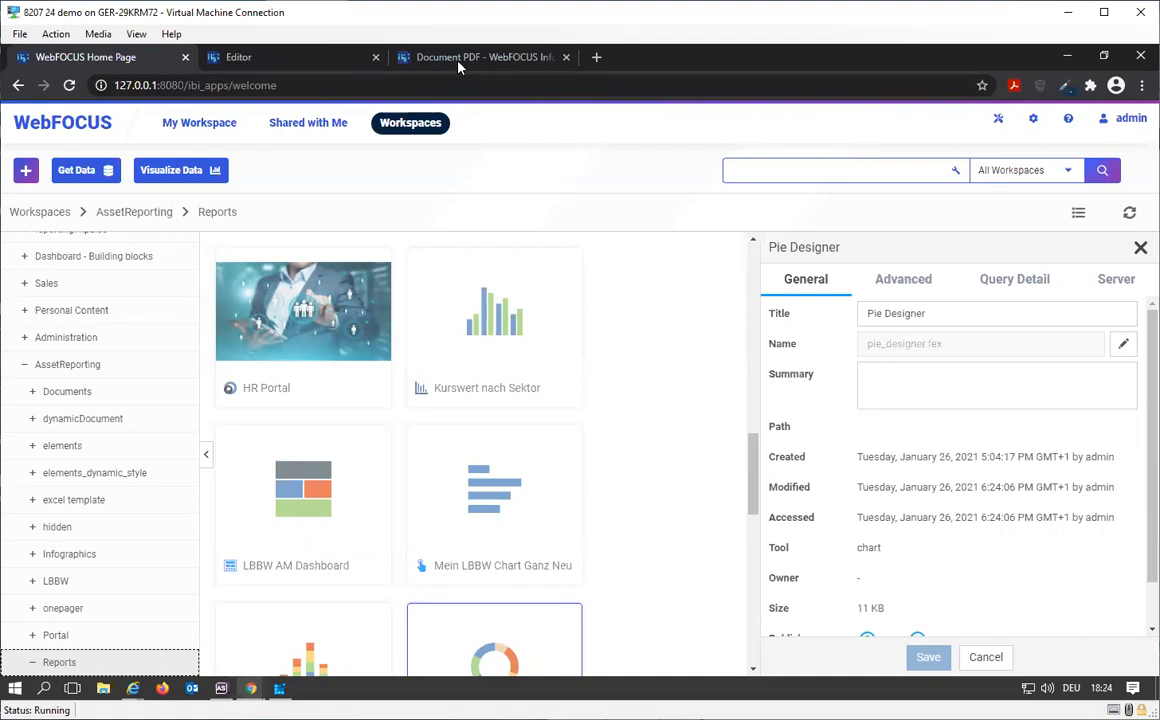
{"action": "left_click", "coordinate": [226, 56]}
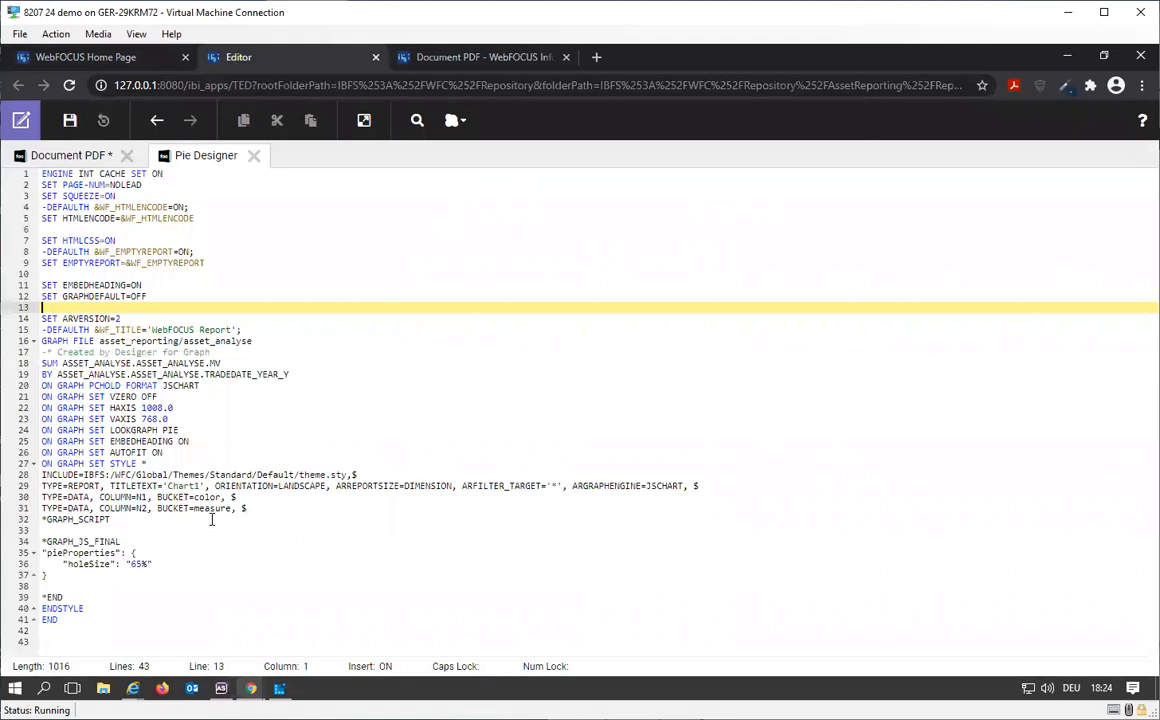
{"action": "left_click", "coordinate": [76, 156]}
{"action": "left_click_drag", "start_coordinate": [378, 431], "coordinate": [88, 432]}
{"action": "type", "text": "IBFS:/WFC/Repository/AssetReporting/Reports/pie_designer.fex"}
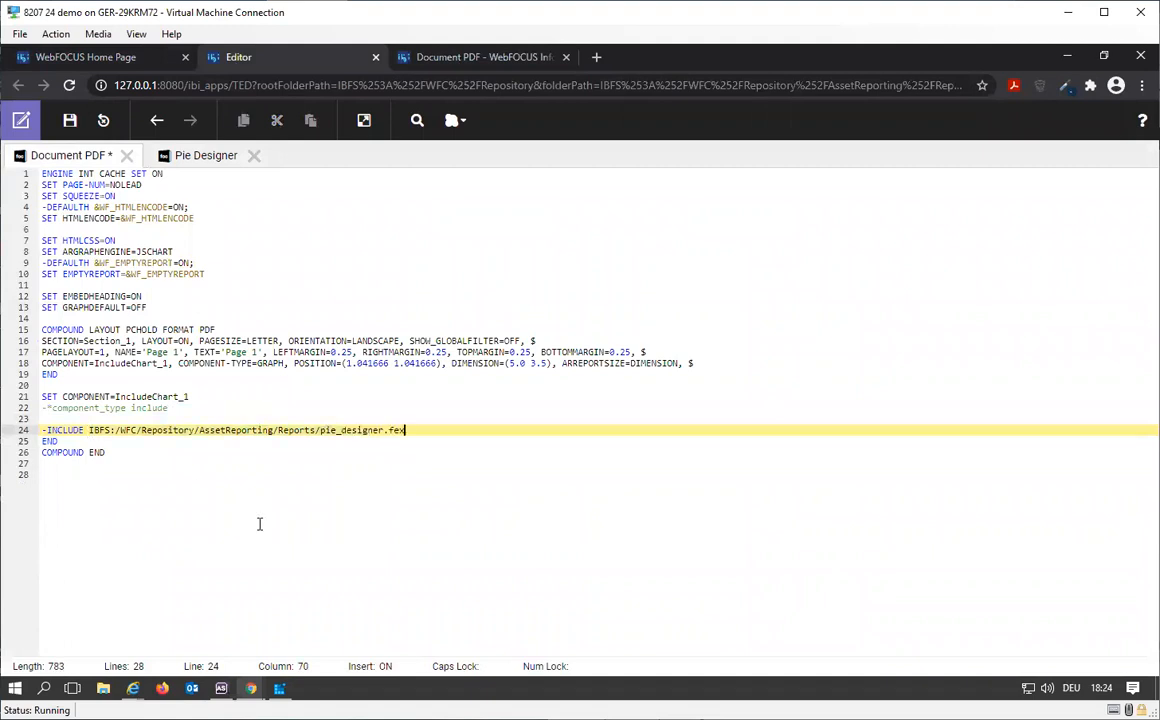
Step: Run the edited Document PDF code, view the embedded pie chart in the PDF output, and close the result
{"action": "left_click", "coordinate": [364, 121]}
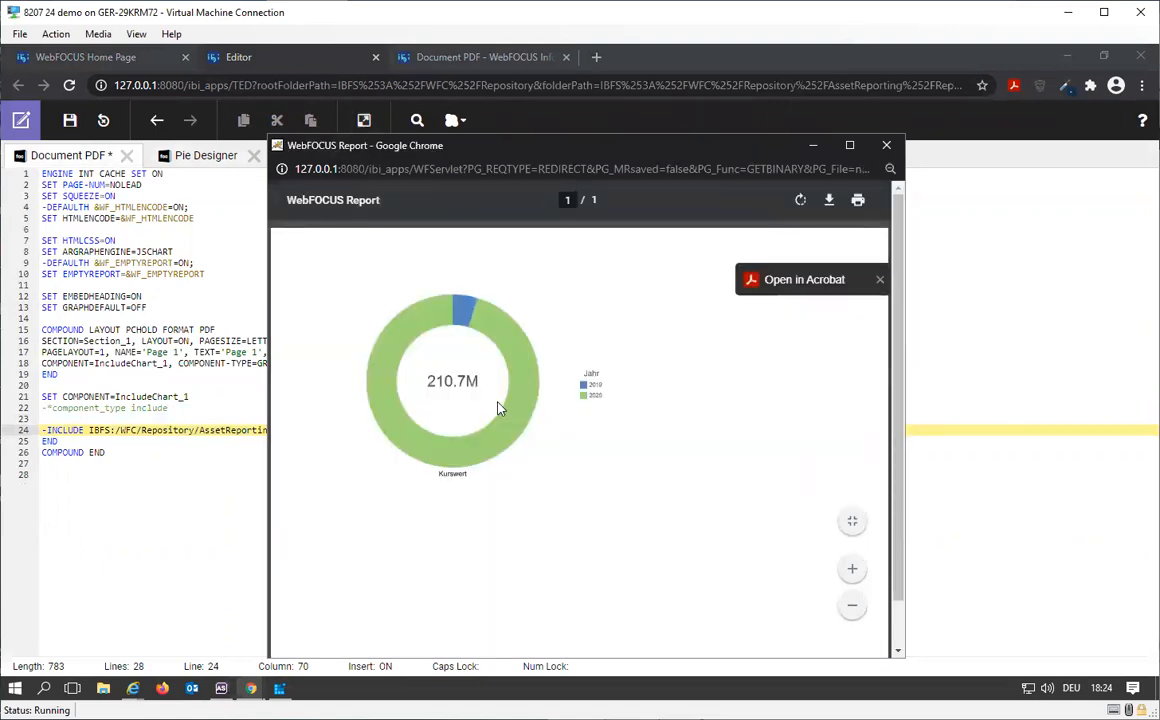
{"action": "scroll", "coordinate": [441, 394], "scroll_direction": "down", "scroll_amount": 1}
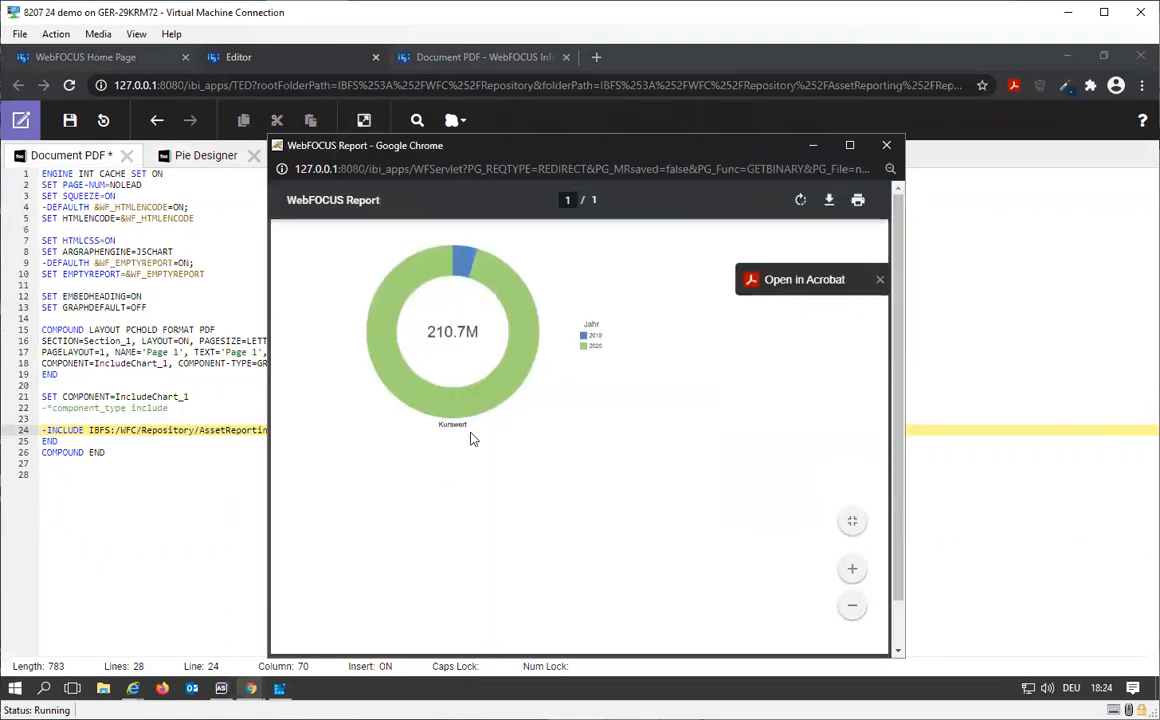
{"action": "scroll", "coordinate": [430, 420], "scroll_direction": "up", "scroll_amount": 1}
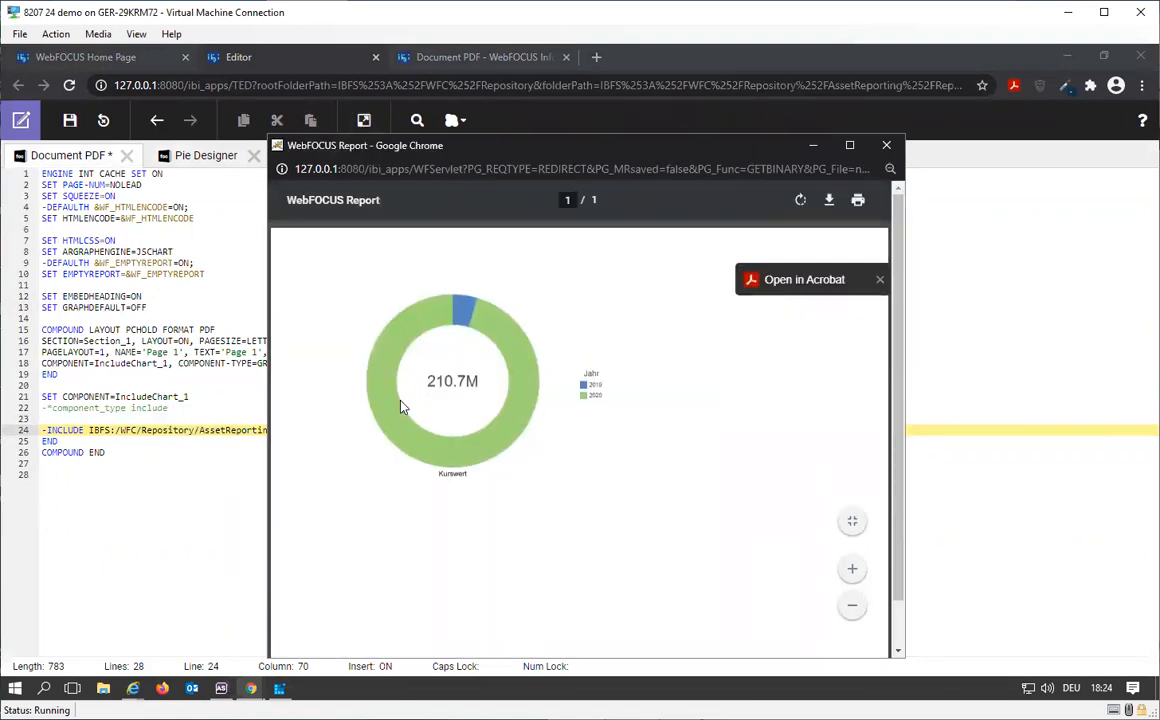
{"action": "left_click", "coordinate": [886, 146]}
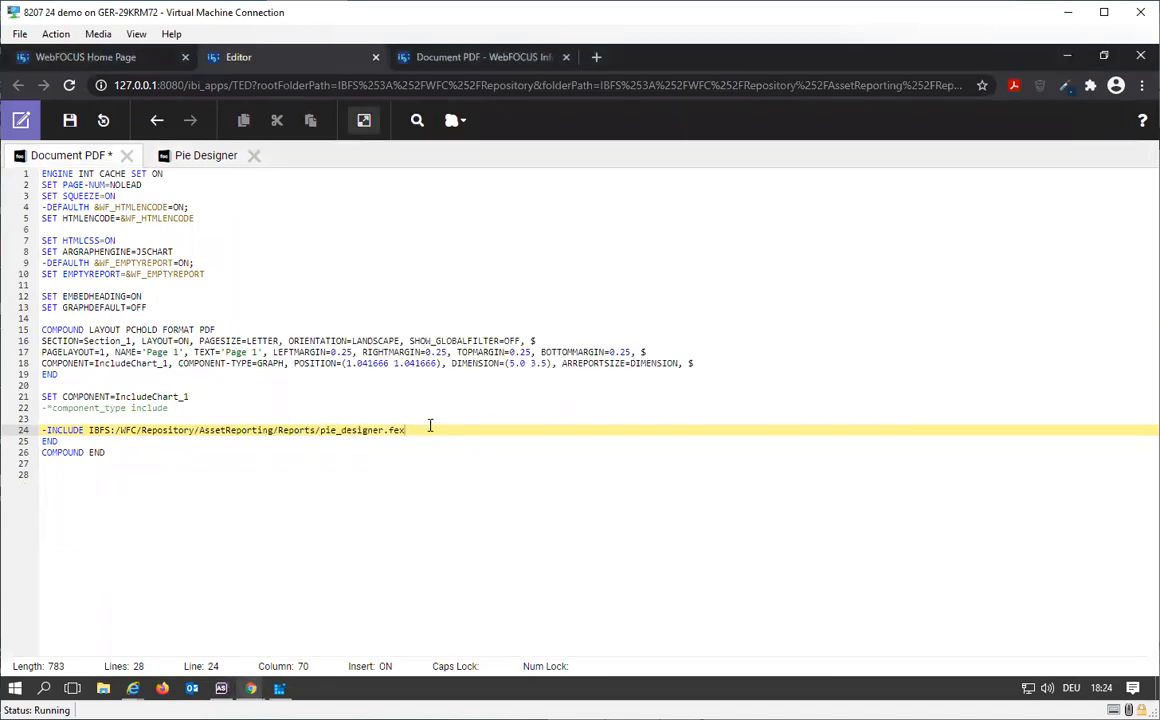
Step: Review the Pie Designer code once more and save the Document PDF file
{"action": "left_click", "coordinate": [194, 158]}
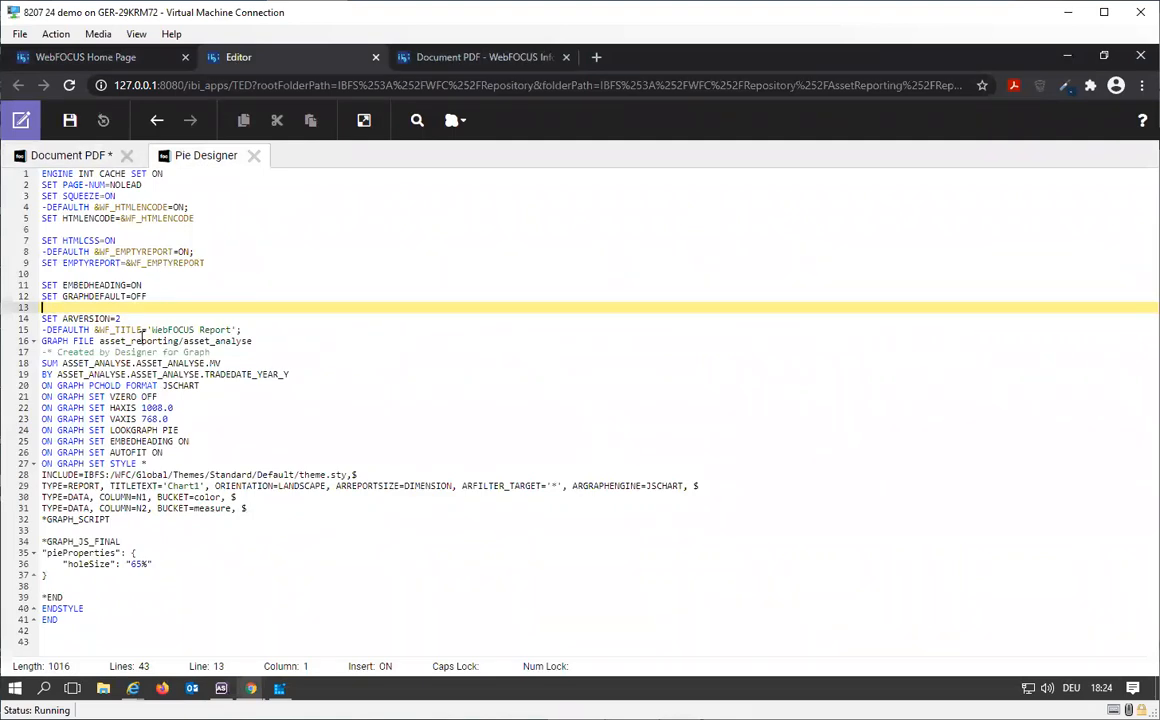
{"action": "left_click", "coordinate": [50, 155]}
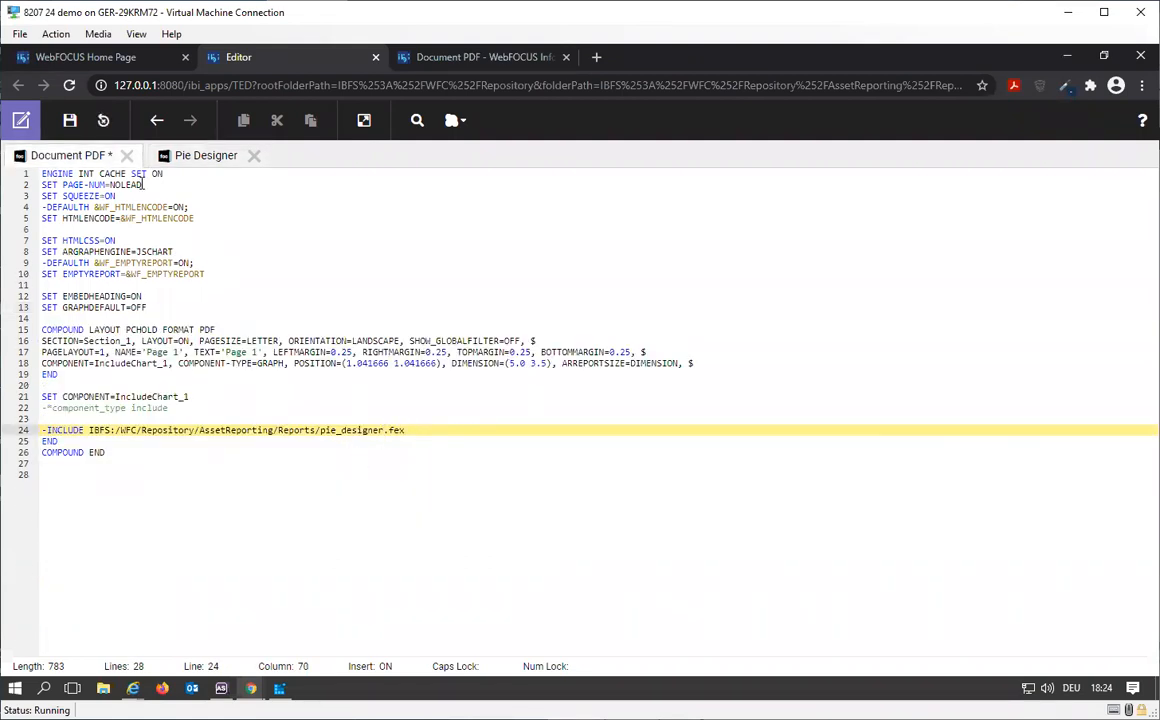
{"action": "left_click", "coordinate": [72, 128]}
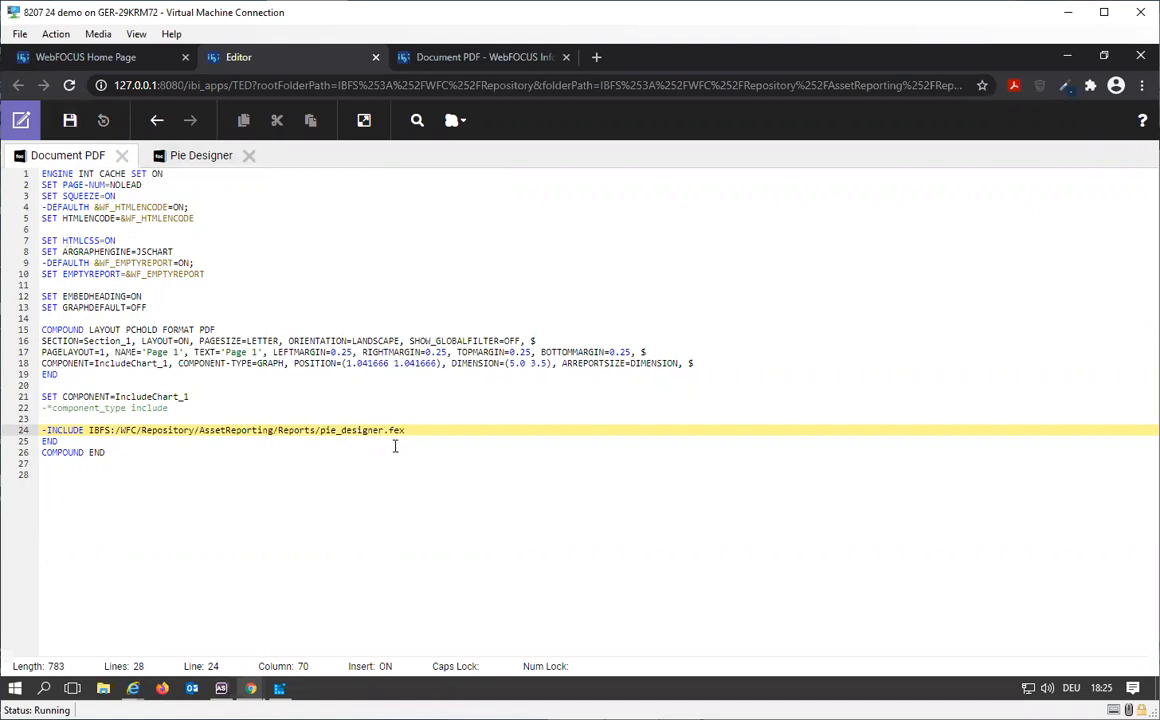
Step: Close the Document PDF InfoAssist session and both the Document PDF and Pie Designer files in the text editor
{"action": "left_click", "coordinate": [185, 160]}
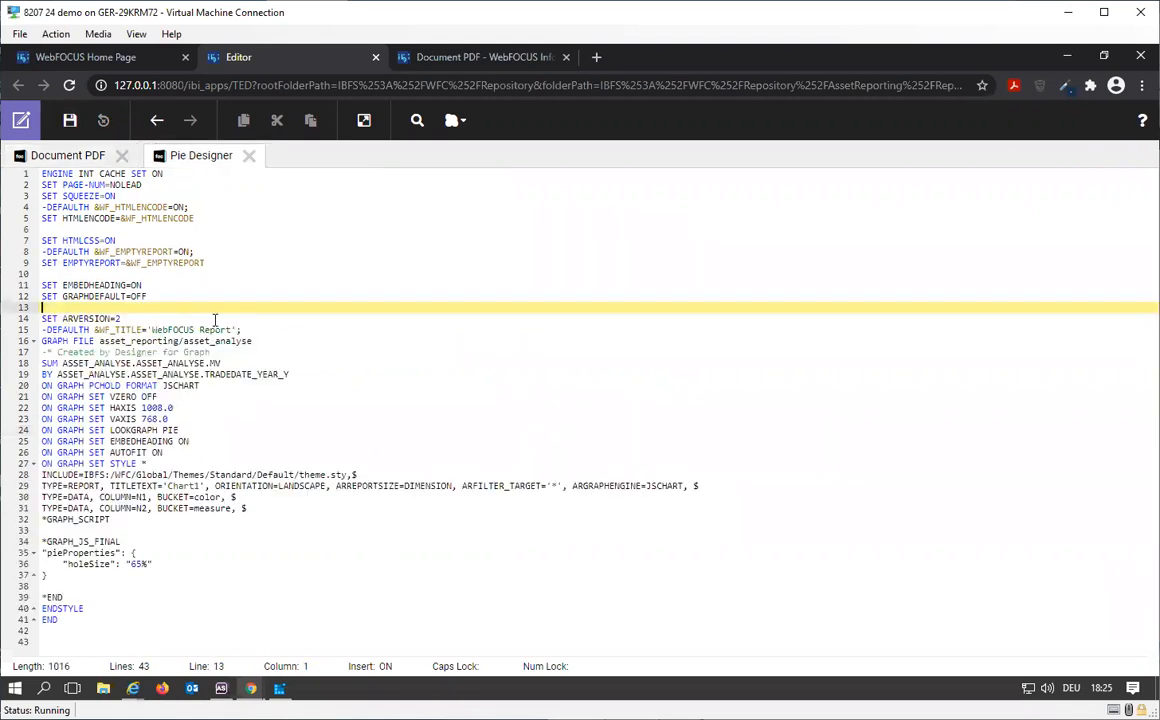
{"action": "left_click", "coordinate": [62, 155]}
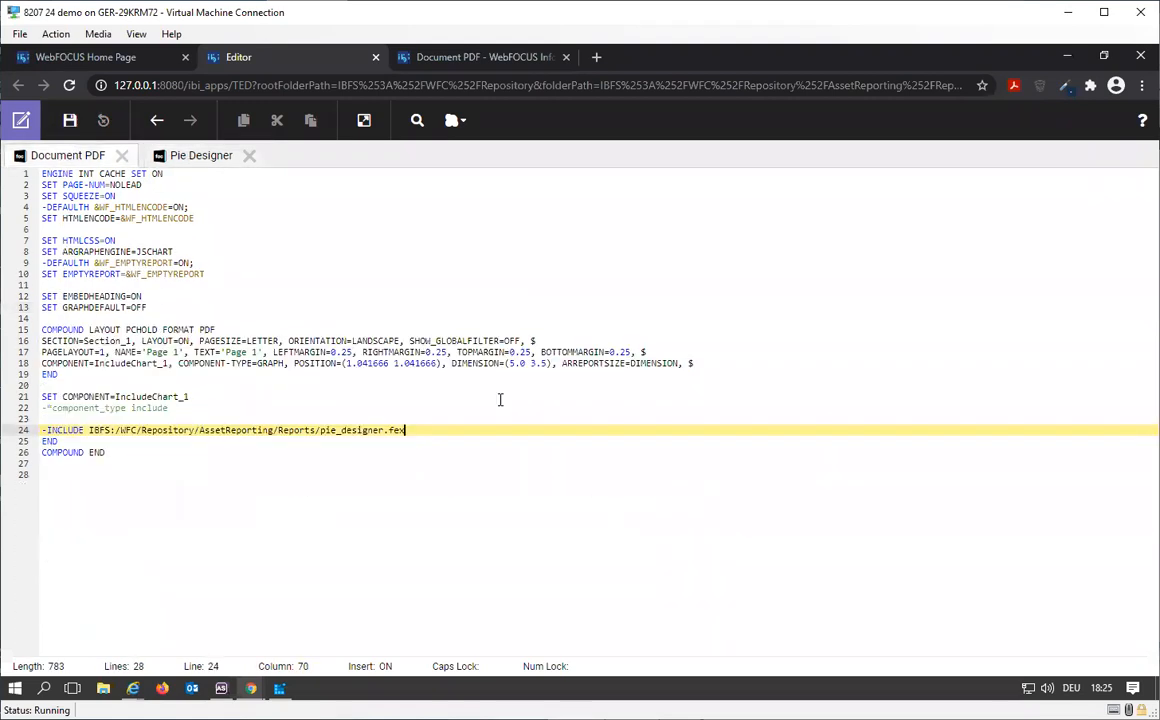
{"action": "left_click", "coordinate": [505, 60]}
{"action": "left_click", "coordinate": [566, 57]}
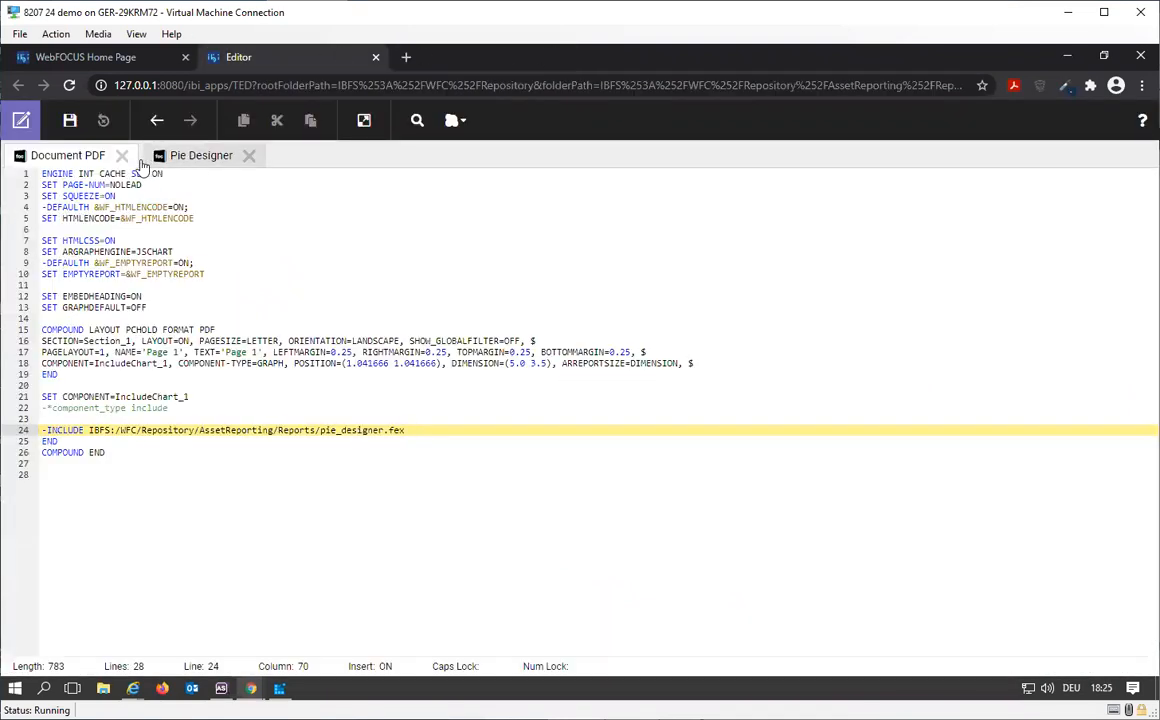
{"action": "left_click", "coordinate": [121, 155]}
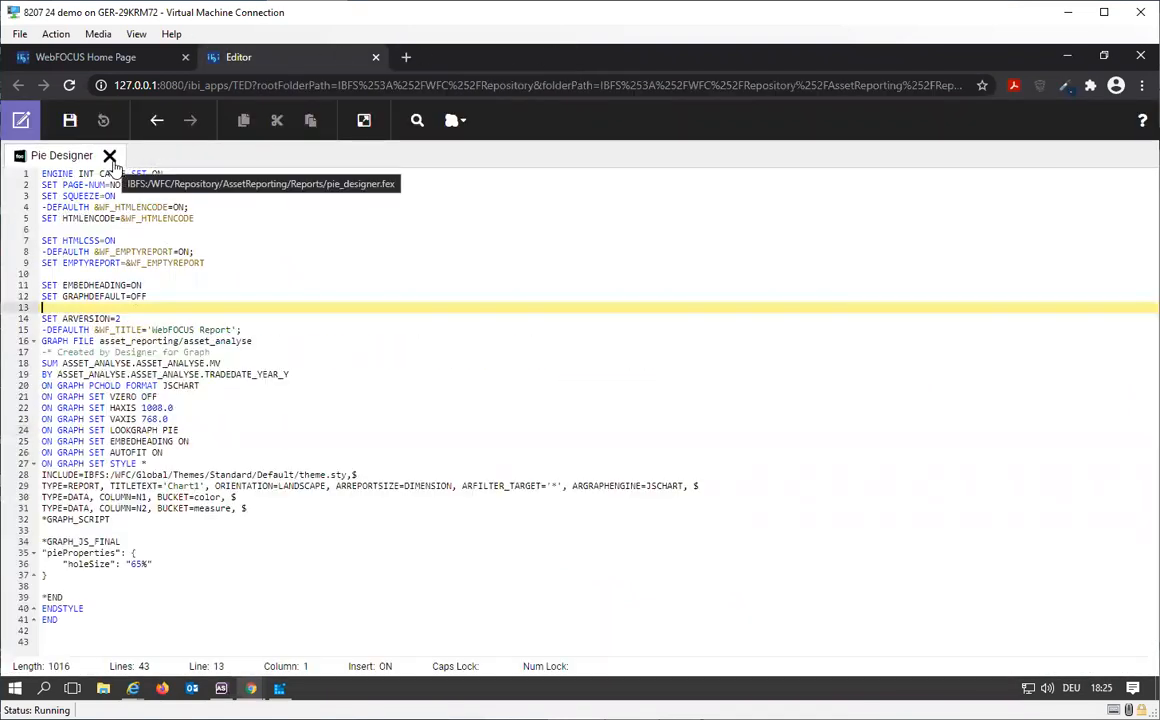
{"action": "left_click", "coordinate": [109, 155]}
Step: Close the Pie Designer properties without changing anything
{"action": "scroll", "coordinate": [616, 583], "scroll_direction": "down", "scroll_amount": 4}
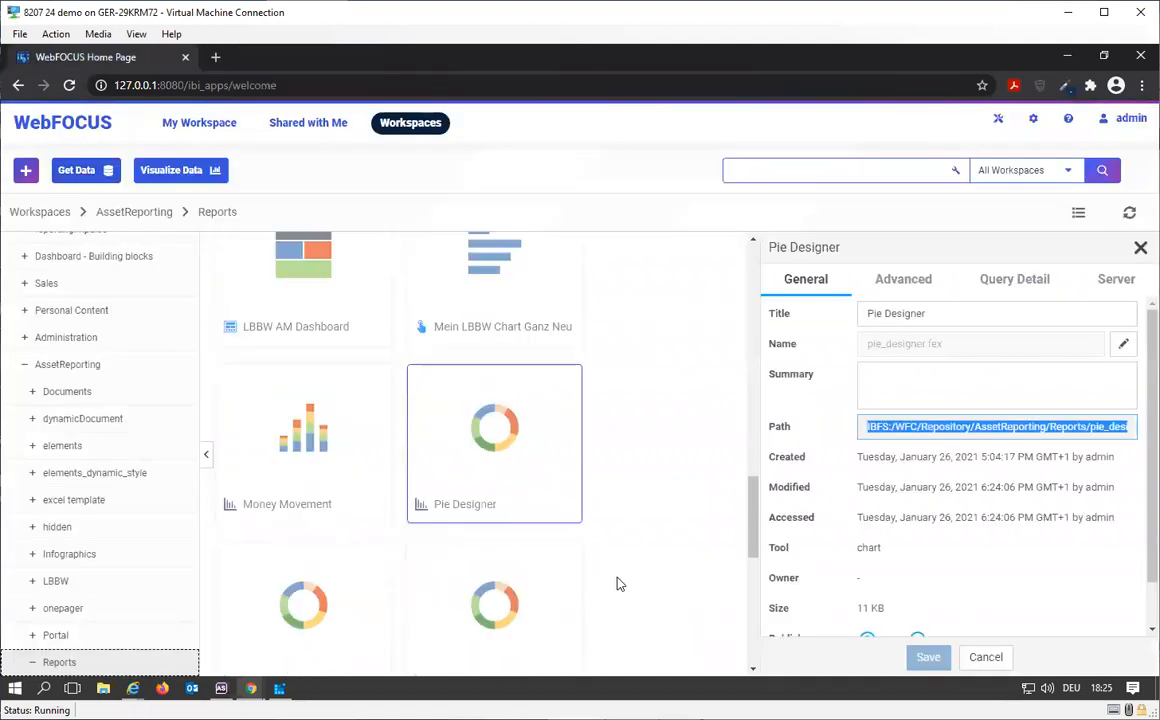
{"action": "scroll", "coordinate": [617, 583], "scroll_direction": "down", "scroll_amount": 5}
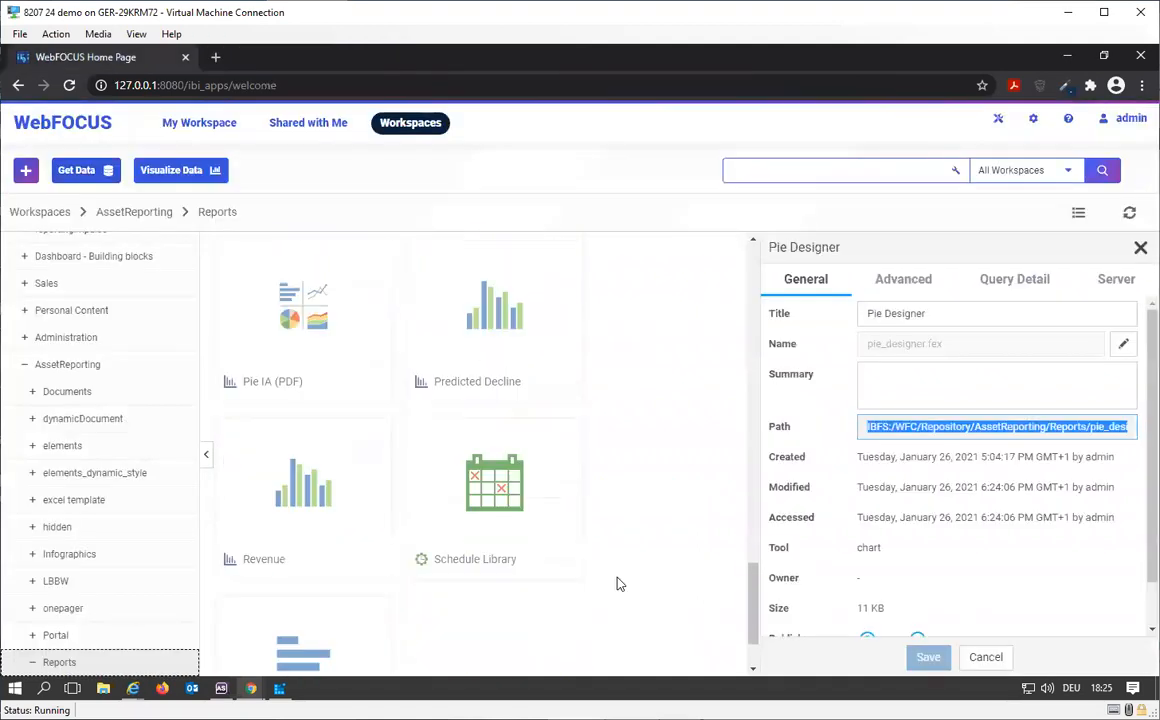
{"action": "left_click", "coordinate": [985, 657]}
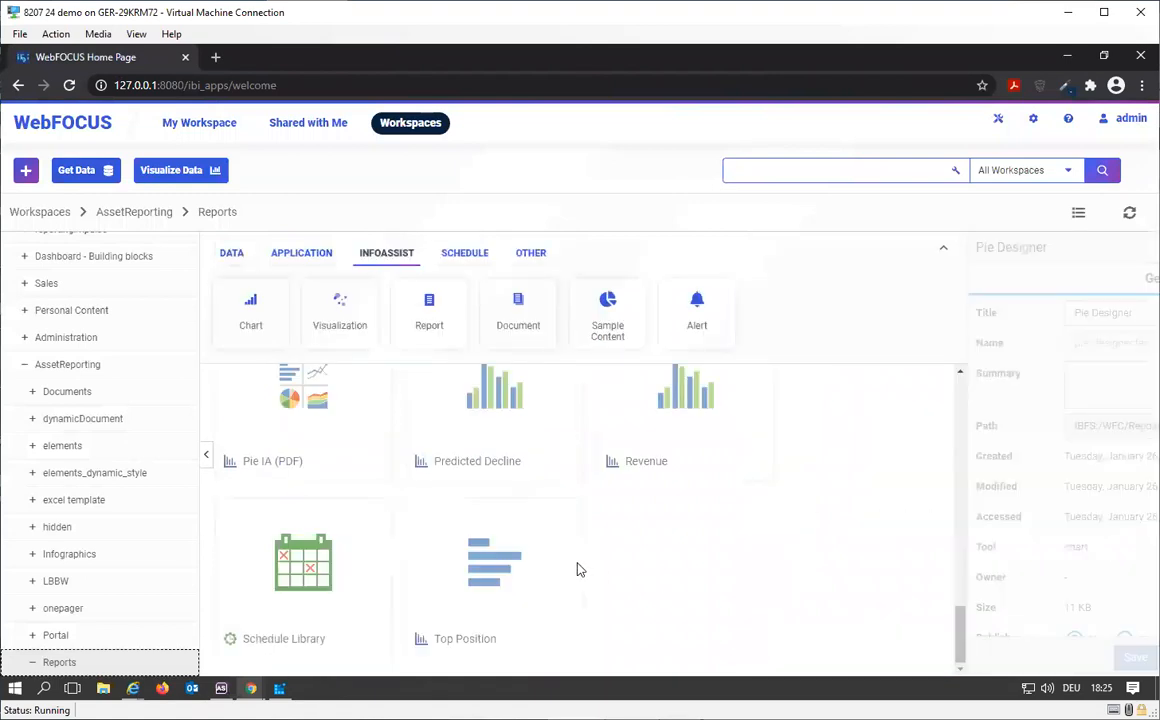
{"action": "scroll", "coordinate": [585, 553], "scroll_direction": "up", "scroll_amount": 2}
{"action": "scroll", "coordinate": [585, 553], "scroll_direction": "up", "scroll_amount": 2}
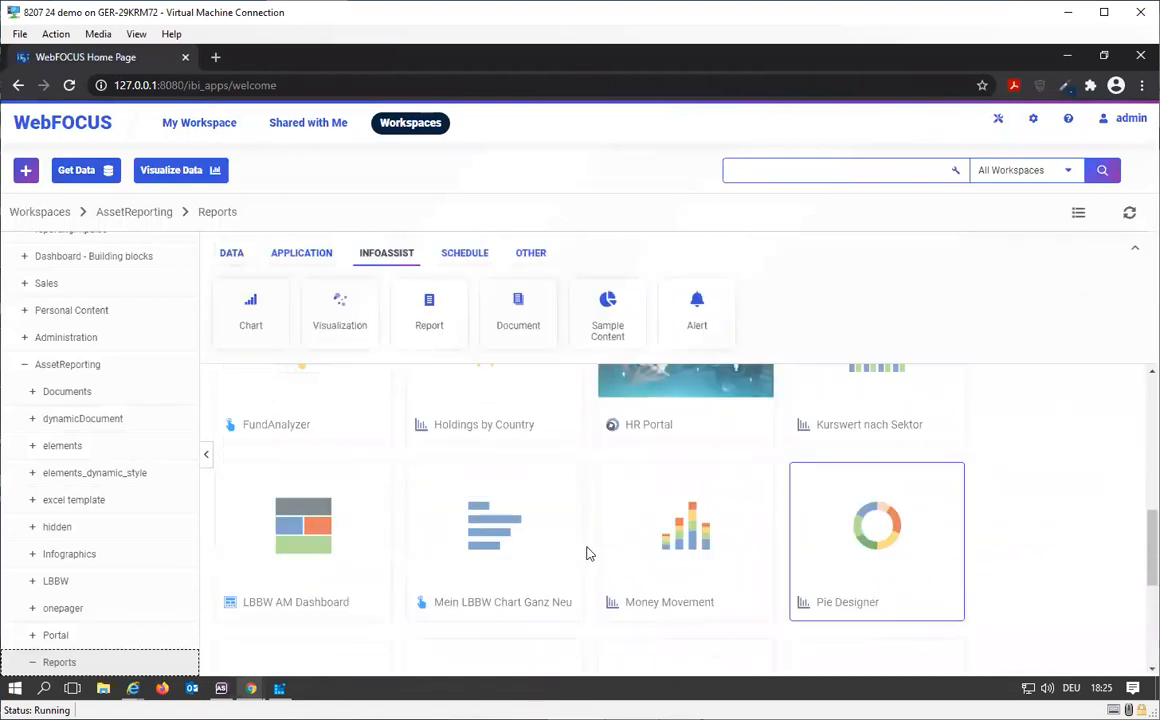
{"action": "scroll", "coordinate": [587, 553], "scroll_direction": "down", "scroll_amount": 2}
{"action": "scroll", "coordinate": [588, 553], "scroll_direction": "down", "scroll_amount": 1}
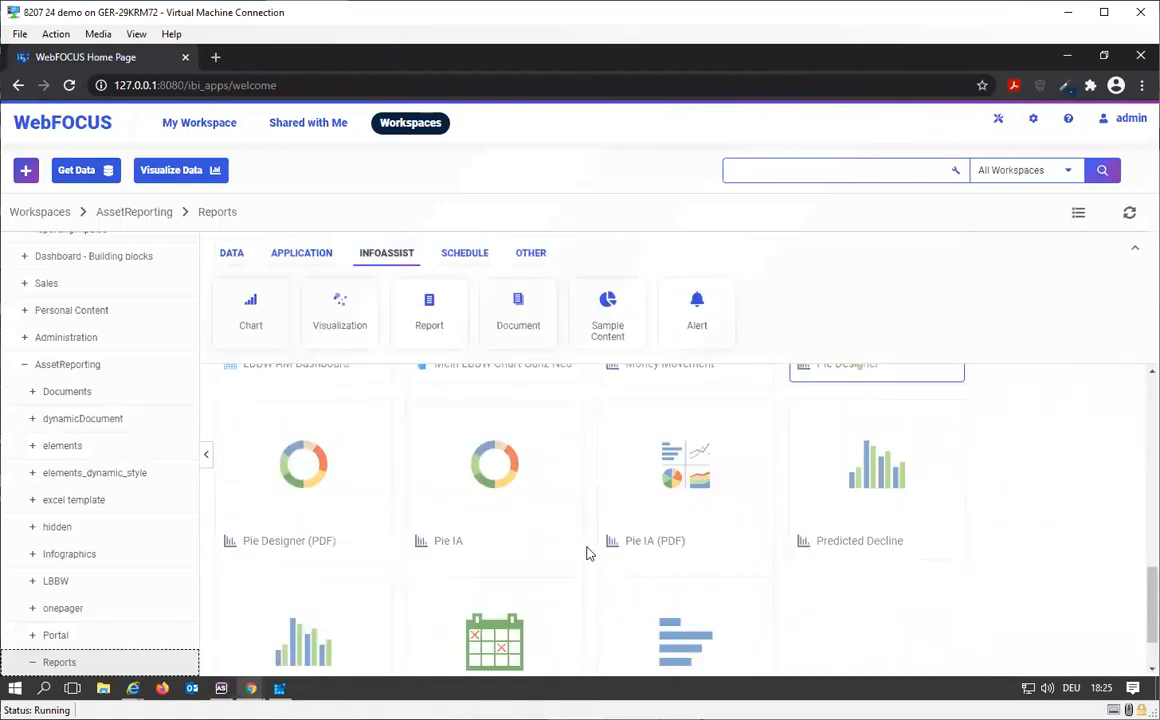
{"action": "scroll", "coordinate": [588, 553], "scroll_direction": "down", "scroll_amount": 1}
{"action": "scroll", "coordinate": [588, 553], "scroll_direction": "up", "scroll_amount": 5}
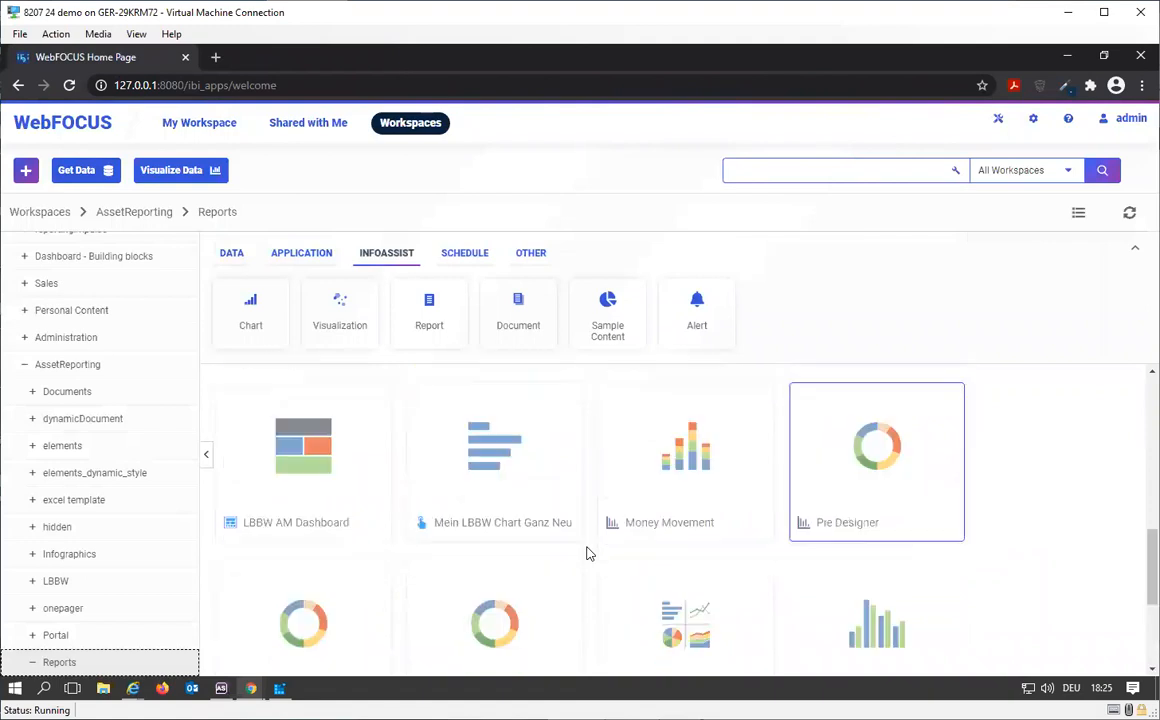
Step: Reopen the Document PDF file in InfoAssist, accepting the outside modification, and inspect the pie chart on the document canvas
{"action": "scroll", "coordinate": [588, 553], "scroll_direction": "up", "scroll_amount": 2}
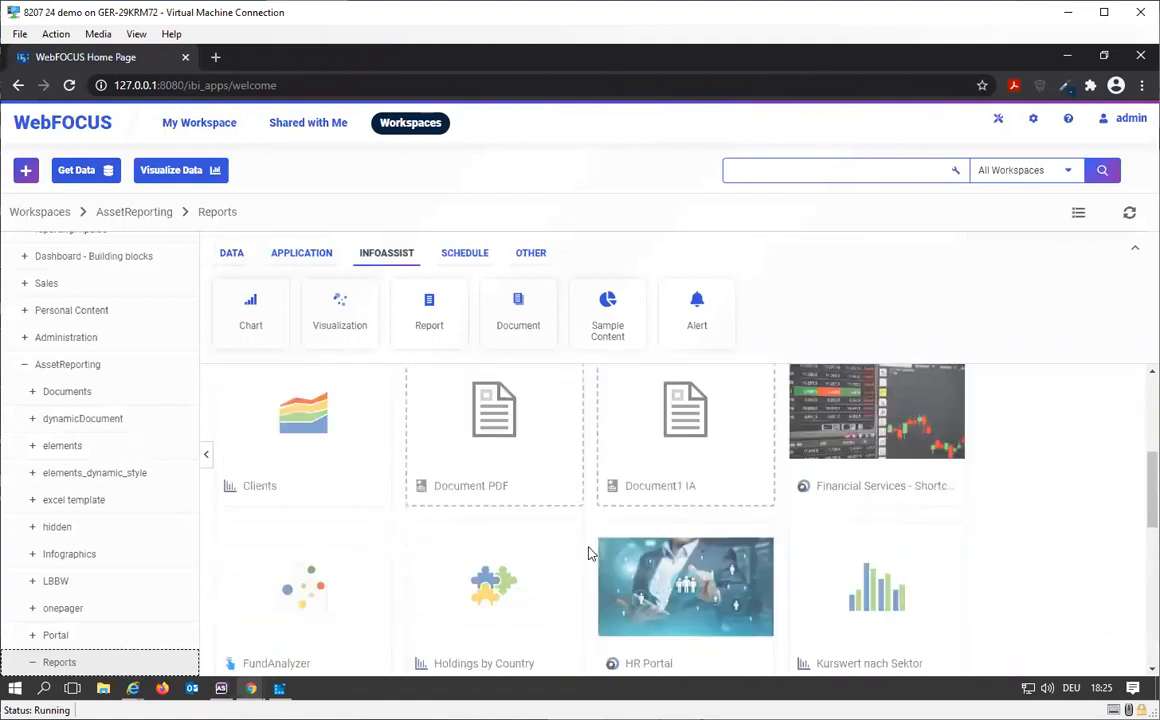
{"action": "right_click", "coordinate": [476, 459]}
{"action": "mouse_move", "coordinate": [603, 243]}
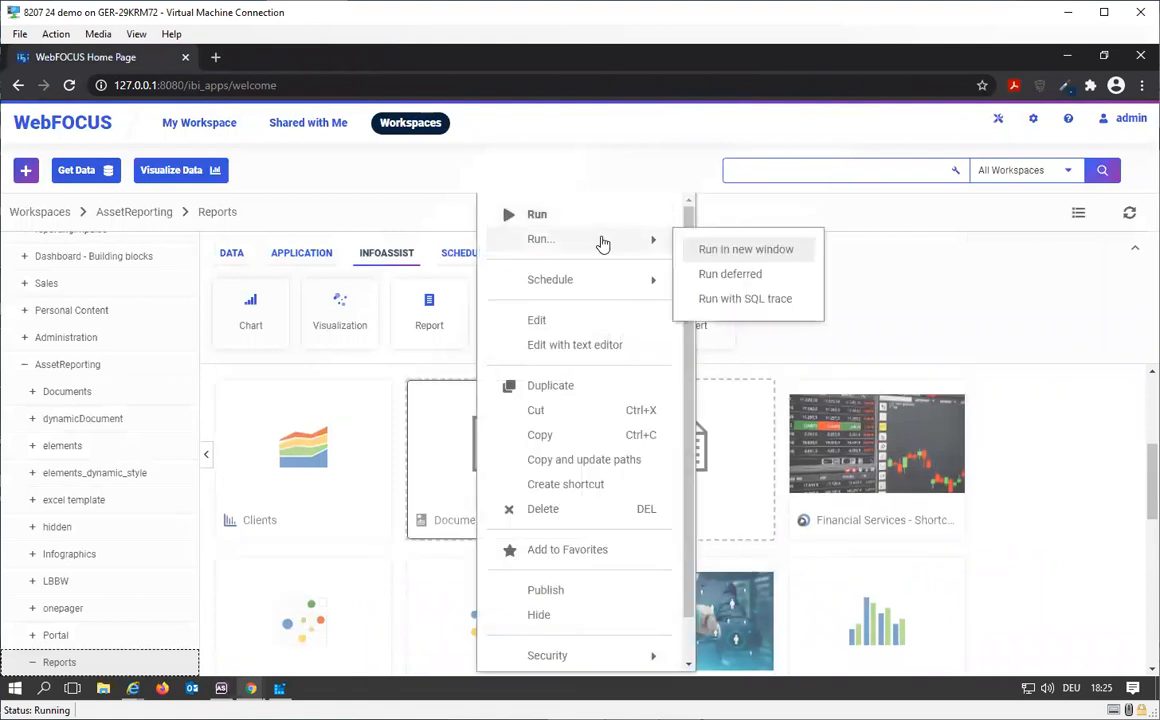
{"action": "left_click", "coordinate": [582, 321]}
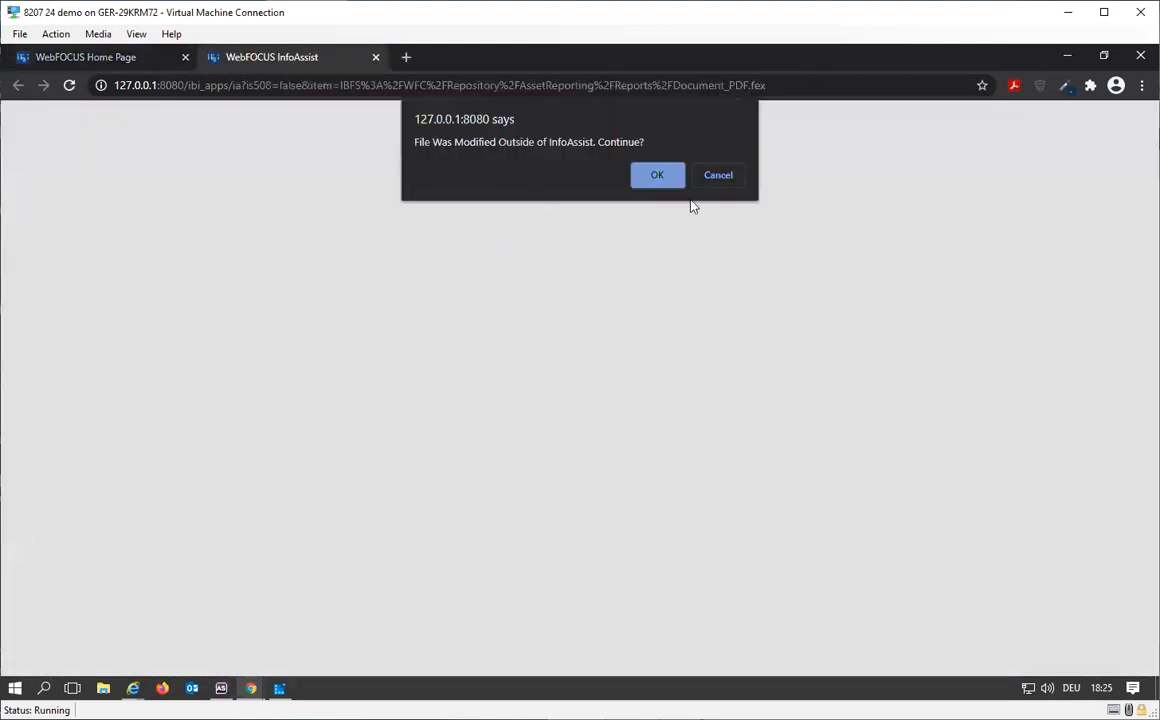
{"action": "left_click", "coordinate": [671, 176]}
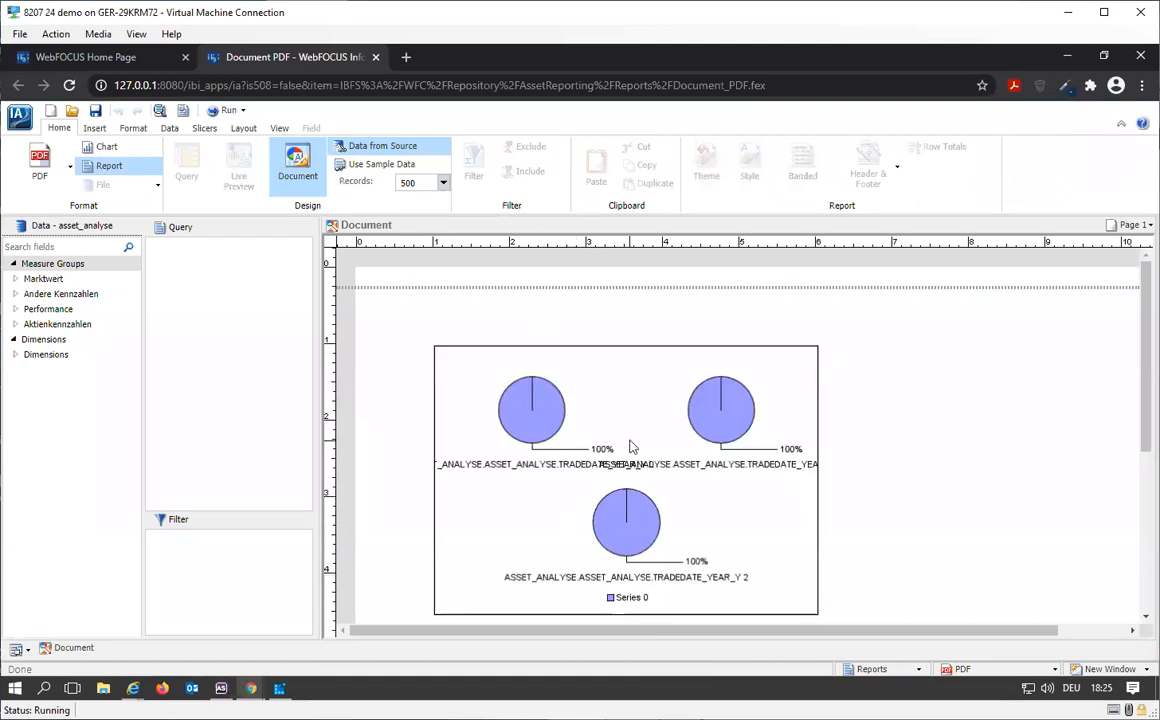
{"action": "scroll", "coordinate": [578, 410], "scroll_direction": "down", "scroll_amount": 2}
{"action": "scroll", "coordinate": [590, 468], "scroll_direction": "up", "scroll_amount": 1}
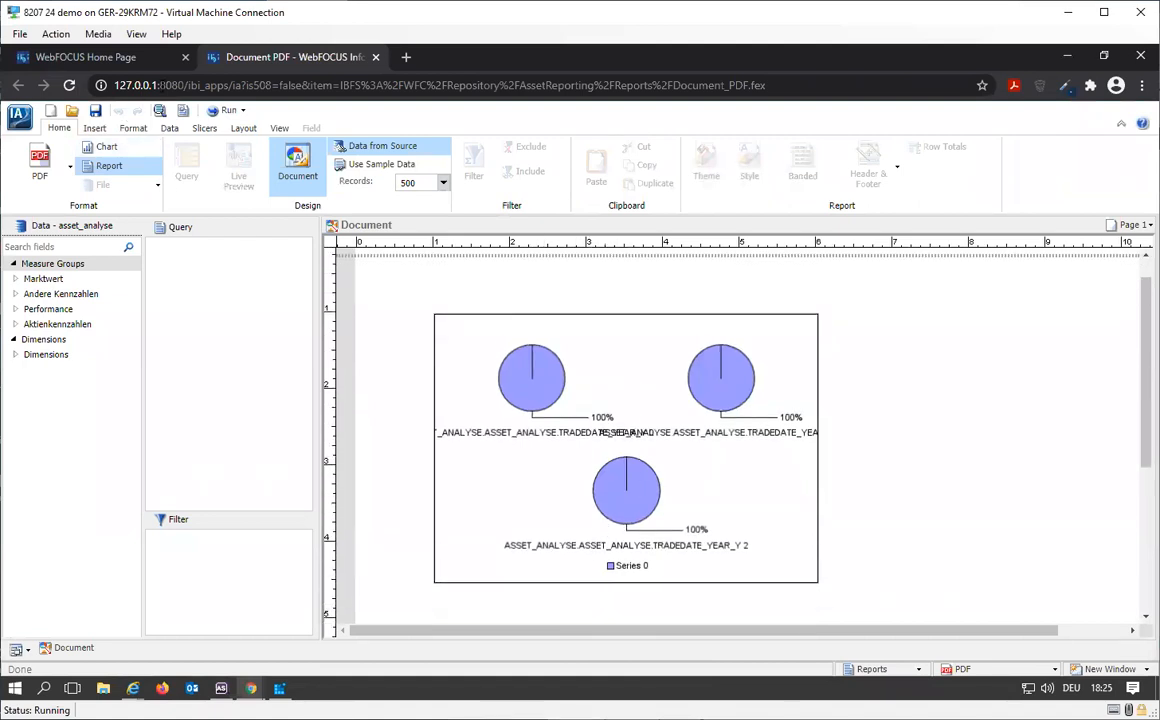
Step: Run Document PDF from InfoAssist, view the PDF output, and close both the output and the InfoAssist session
{"action": "left_click", "coordinate": [225, 110]}
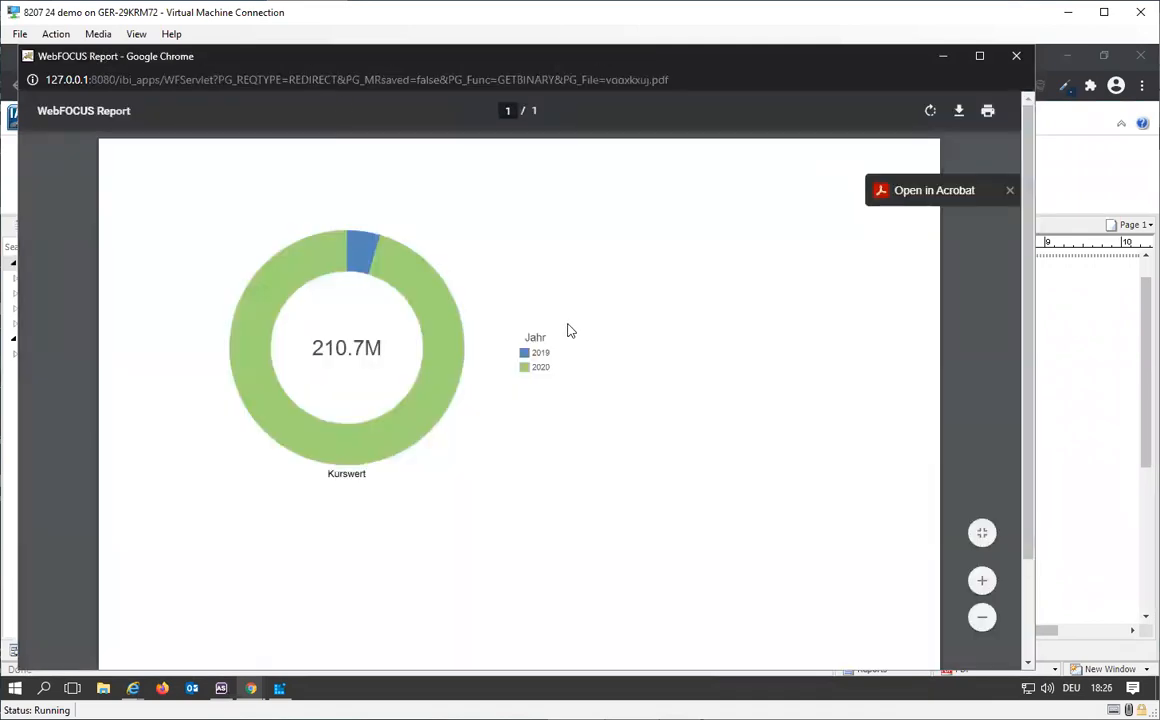
{"action": "left_click", "coordinate": [1016, 55]}
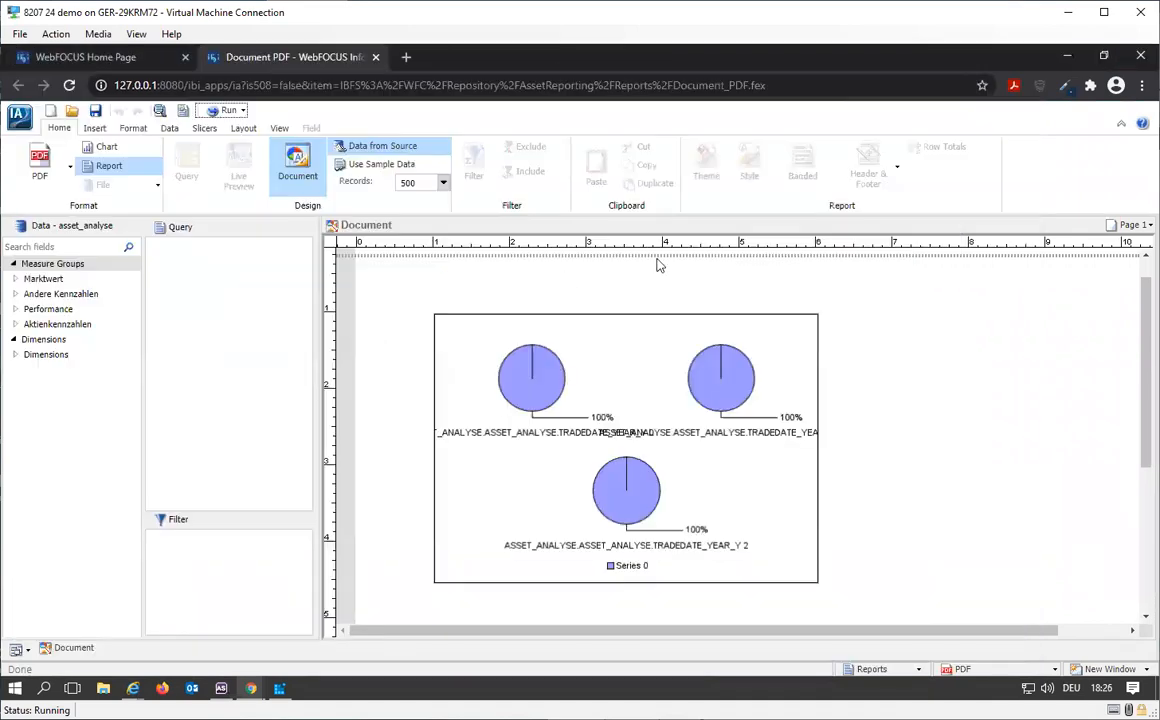
{"action": "scroll", "coordinate": [745, 497], "scroll_direction": "down", "scroll_amount": 2}
{"action": "scroll", "coordinate": [745, 497], "scroll_direction": "up", "scroll_amount": 2}
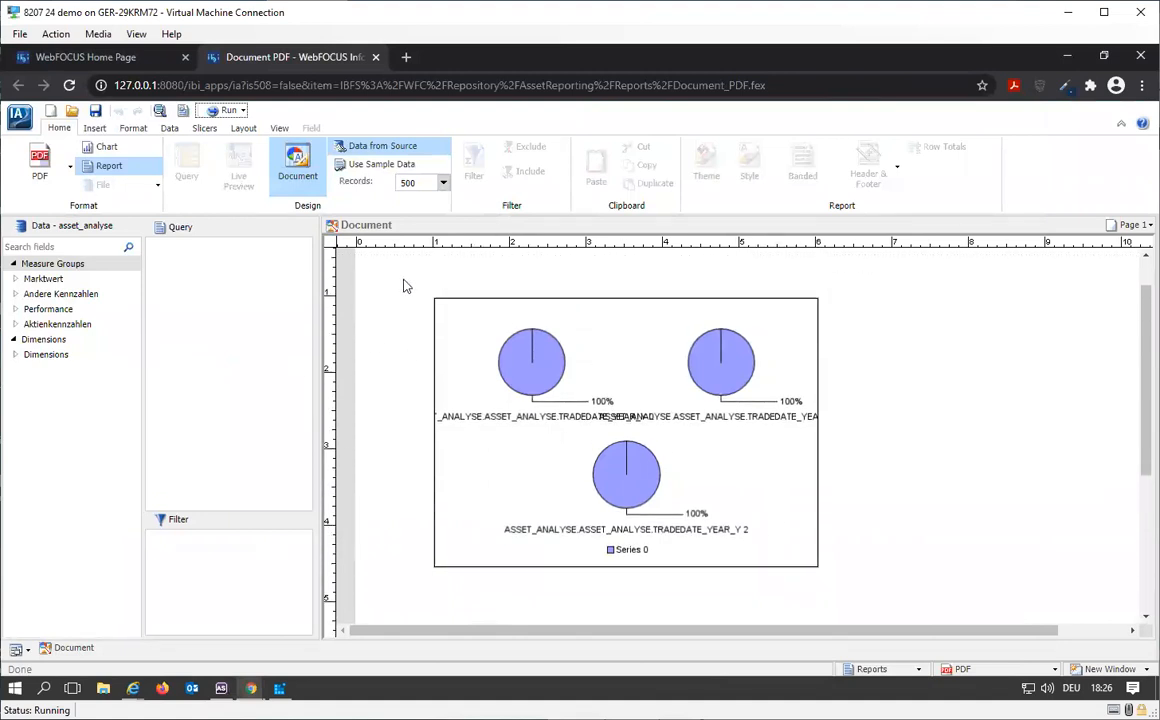
{"action": "left_click", "coordinate": [376, 58]}
Step: Switch to App Studio and expand the Reports folder under AssetReporting to look through its files
{"action": "left_click", "coordinate": [222, 688]}
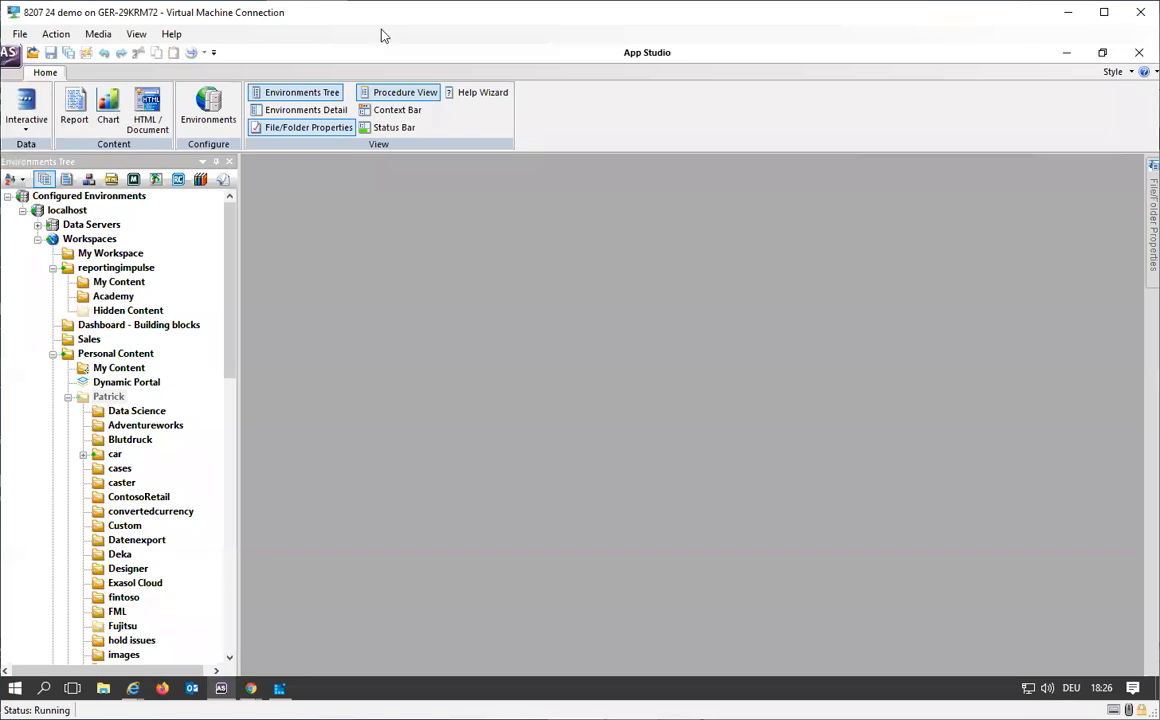
{"action": "left_click", "coordinate": [53, 354]}
{"action": "double_click", "coordinate": [118, 382]}
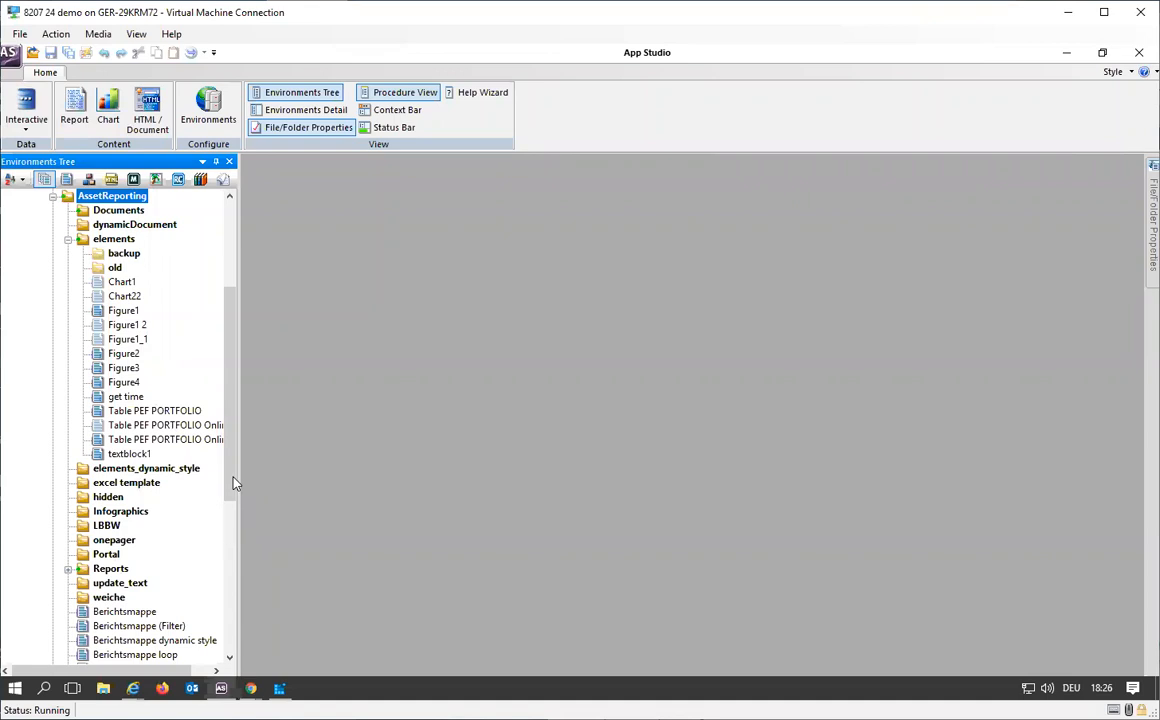
{"action": "left_click", "coordinate": [80, 568]}
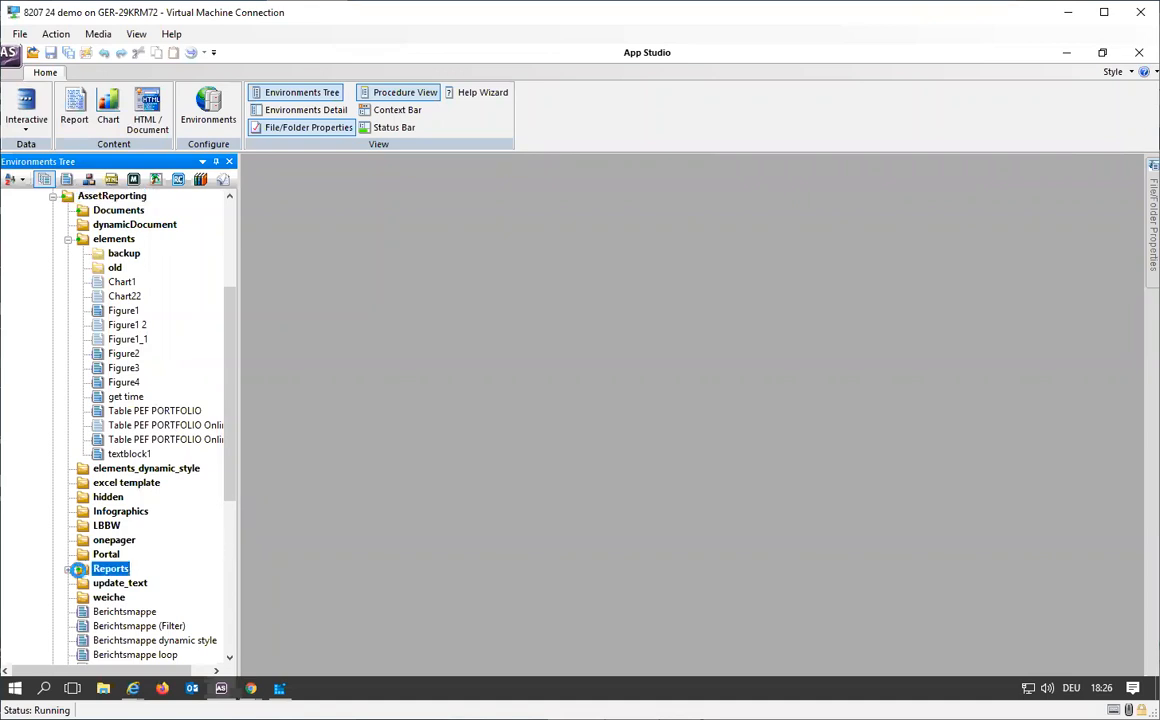
{"action": "scroll", "coordinate": [168, 549], "scroll_direction": "down", "scroll_amount": 5}
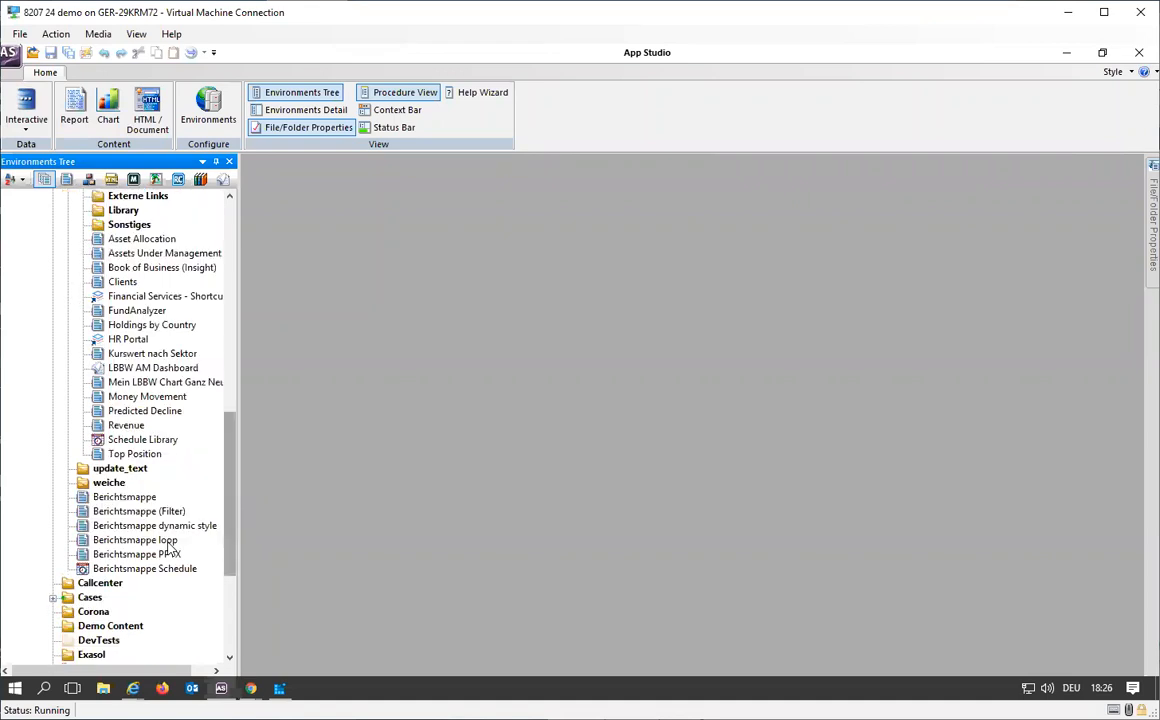
{"action": "scroll", "coordinate": [168, 549], "scroll_direction": "down", "scroll_amount": 2}
{"action": "scroll", "coordinate": [168, 549], "scroll_direction": "up", "scroll_amount": 5}
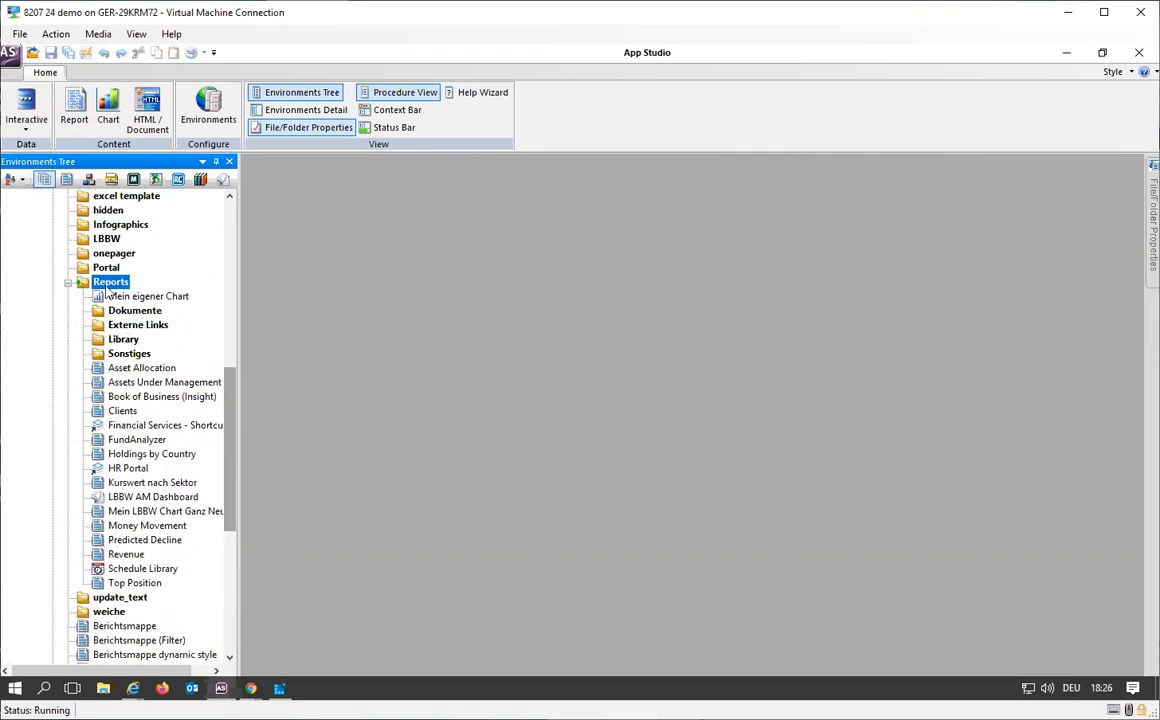
Step: Refresh the descendants of the Reports folder in App Studio and look through the reloaded file list
{"action": "right_click", "coordinate": [107, 287]}
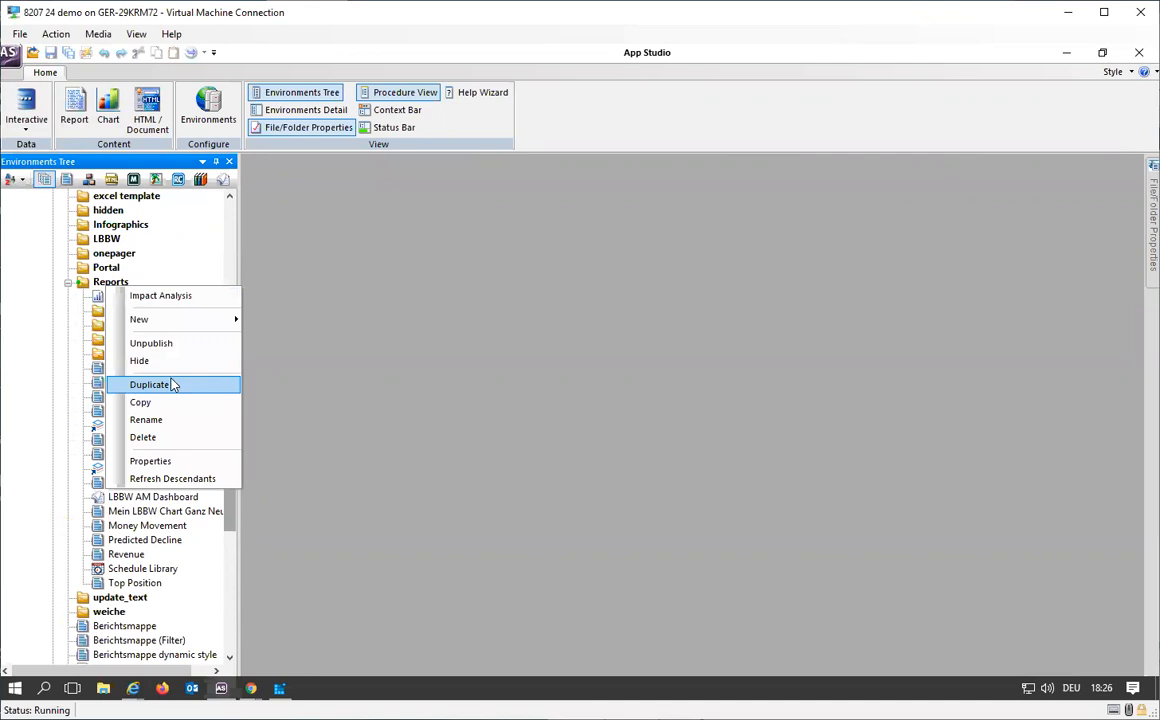
{"action": "left_click", "coordinate": [178, 478]}
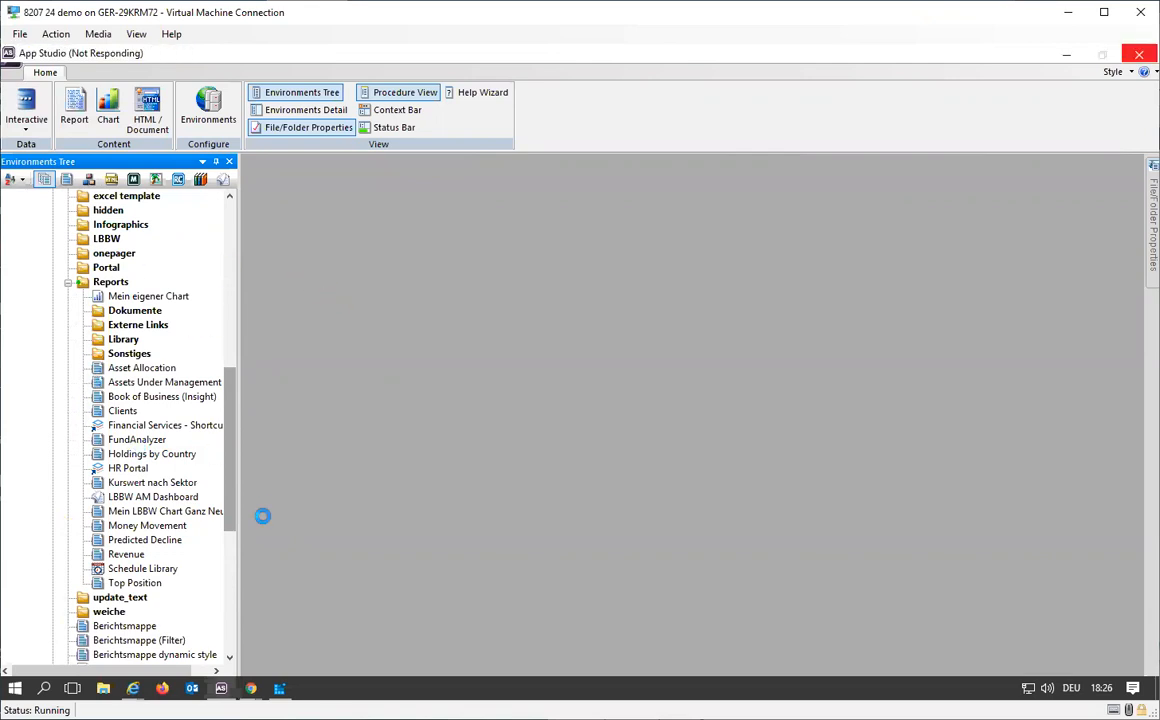
{"action": "left_click", "coordinate": [251, 690]}
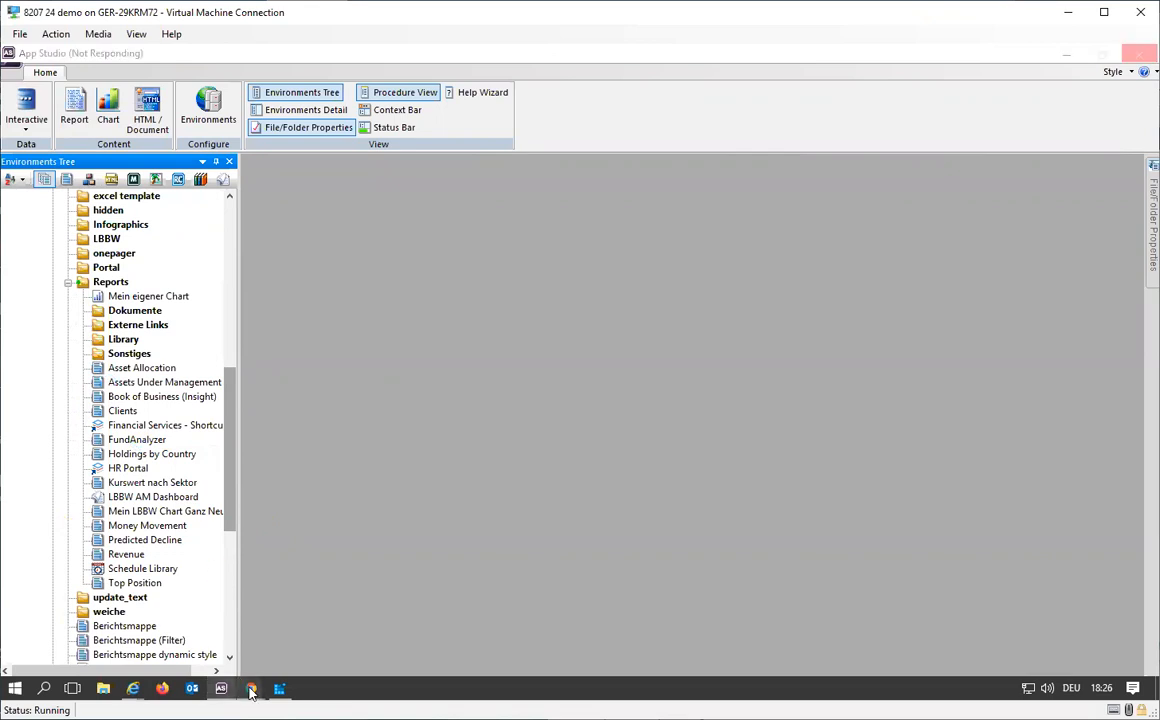
{"action": "left_click", "coordinate": [142, 575]}
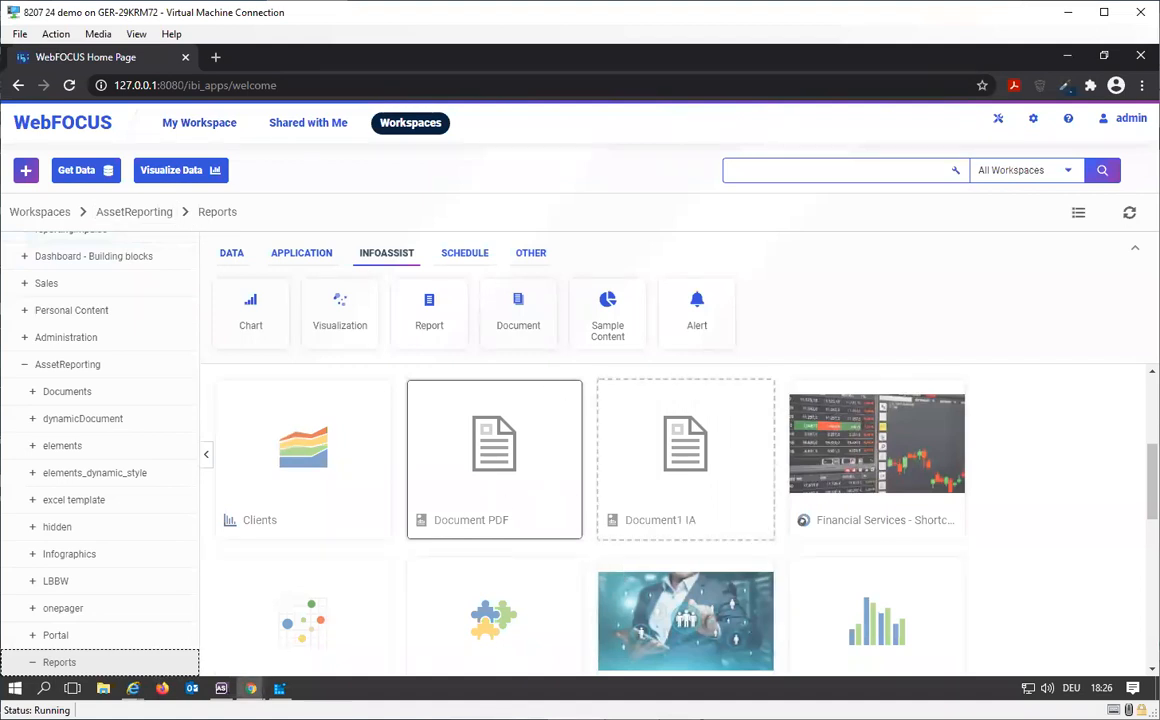
{"action": "left_click", "coordinate": [221, 688]}
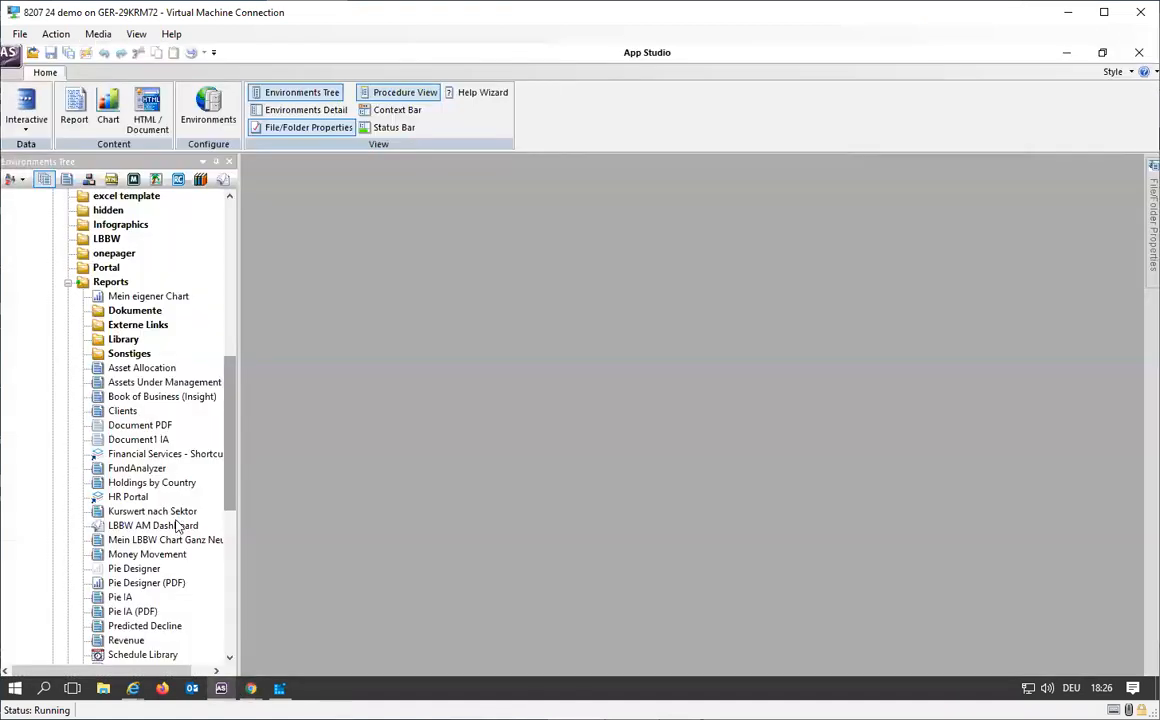
{"action": "scroll", "coordinate": [176, 527], "scroll_direction": "down", "scroll_amount": 1}
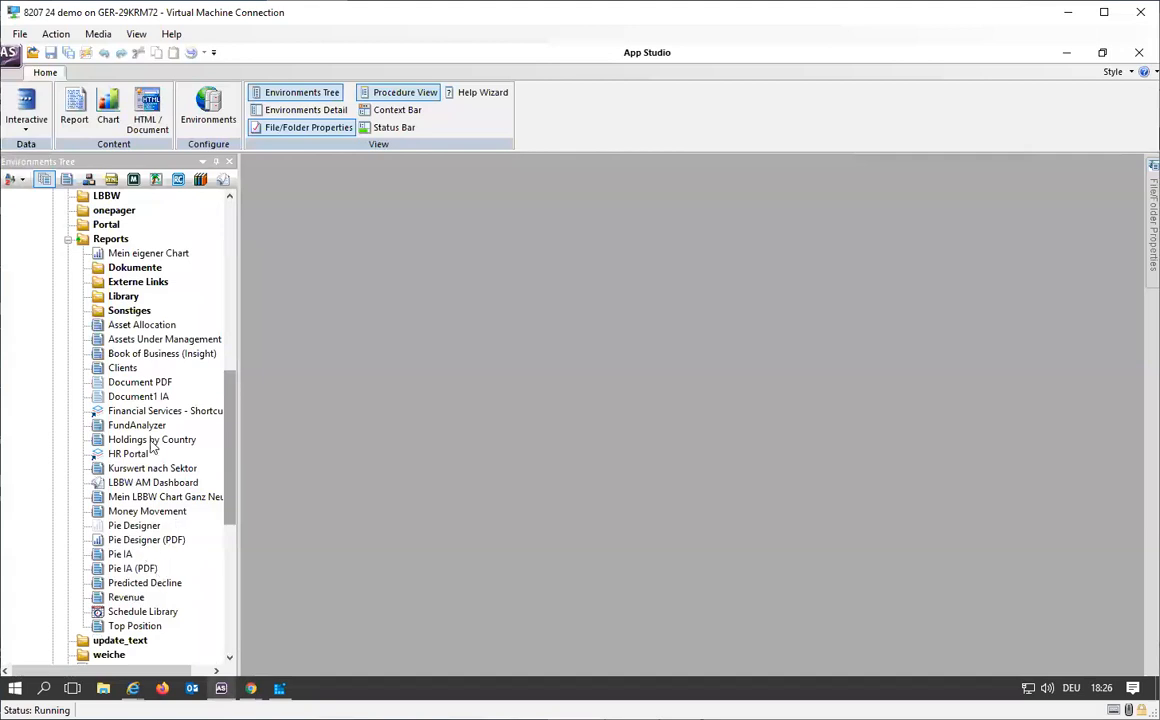
Step: Create a new document in the Reports folder with PDF output, Letter page size, Portrait orientation and inches as units
{"action": "right_click", "coordinate": [104, 237]}
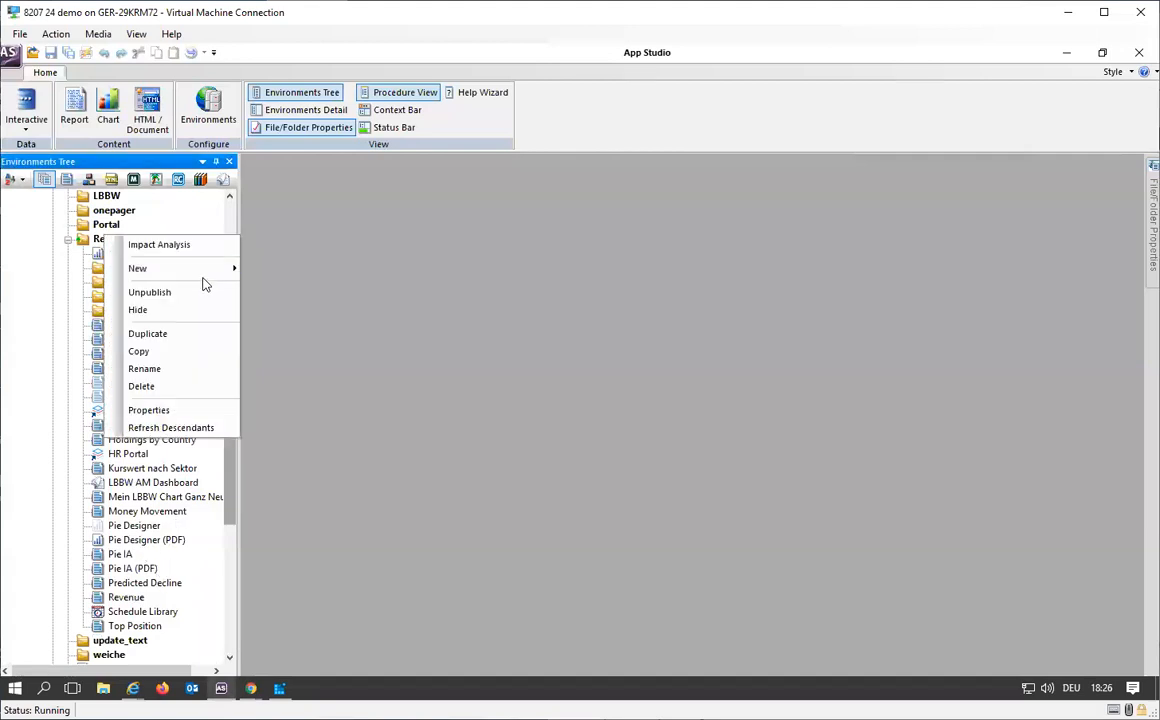
{"action": "mouse_move", "coordinate": [202, 268]}
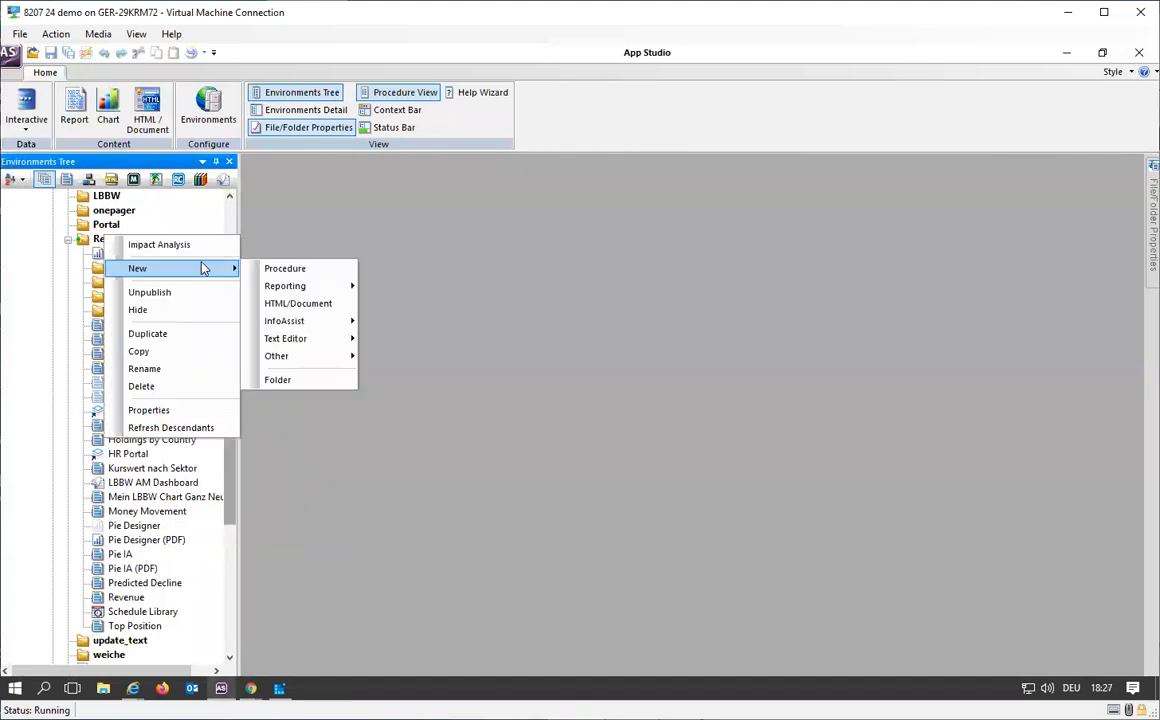
{"action": "left_click", "coordinate": [308, 303]}
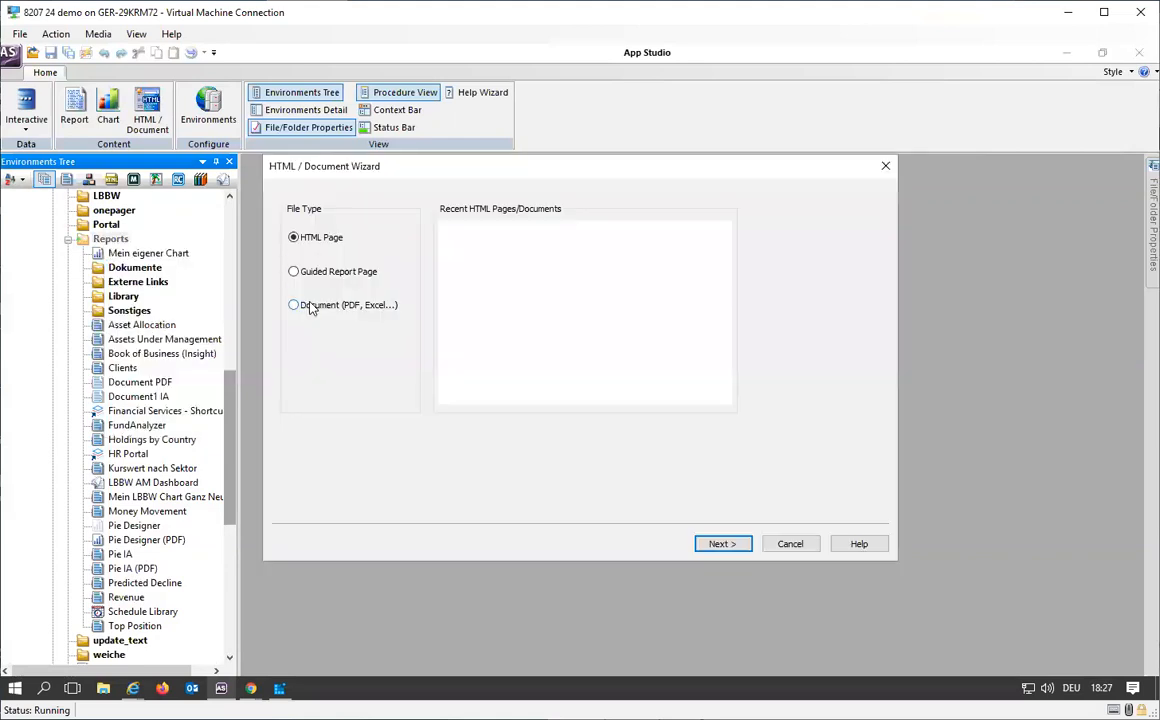
{"action": "left_click", "coordinate": [311, 306]}
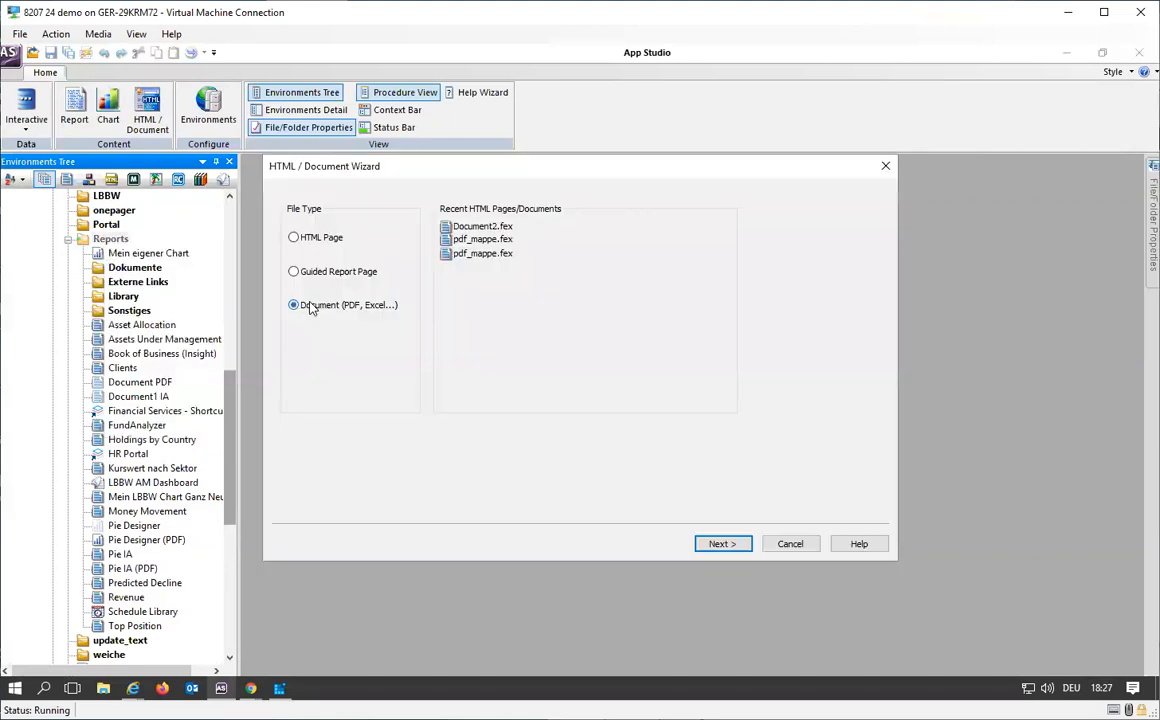
{"action": "left_click", "coordinate": [738, 543]}
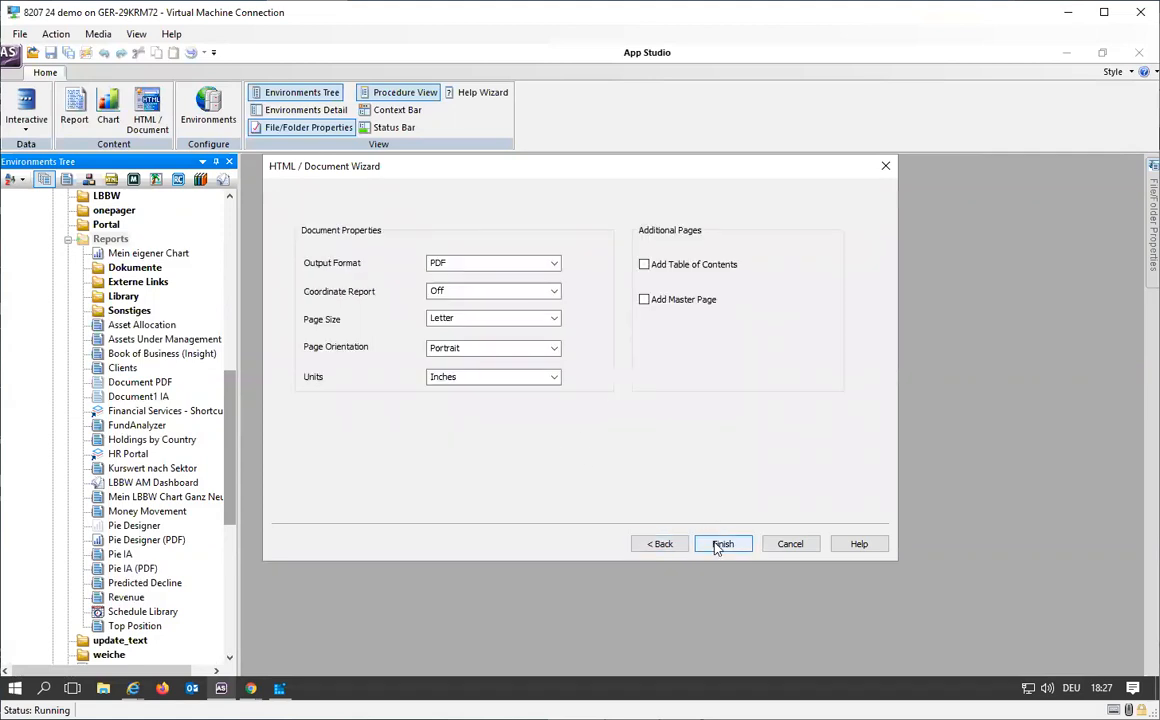
{"action": "left_click", "coordinate": [722, 543]}
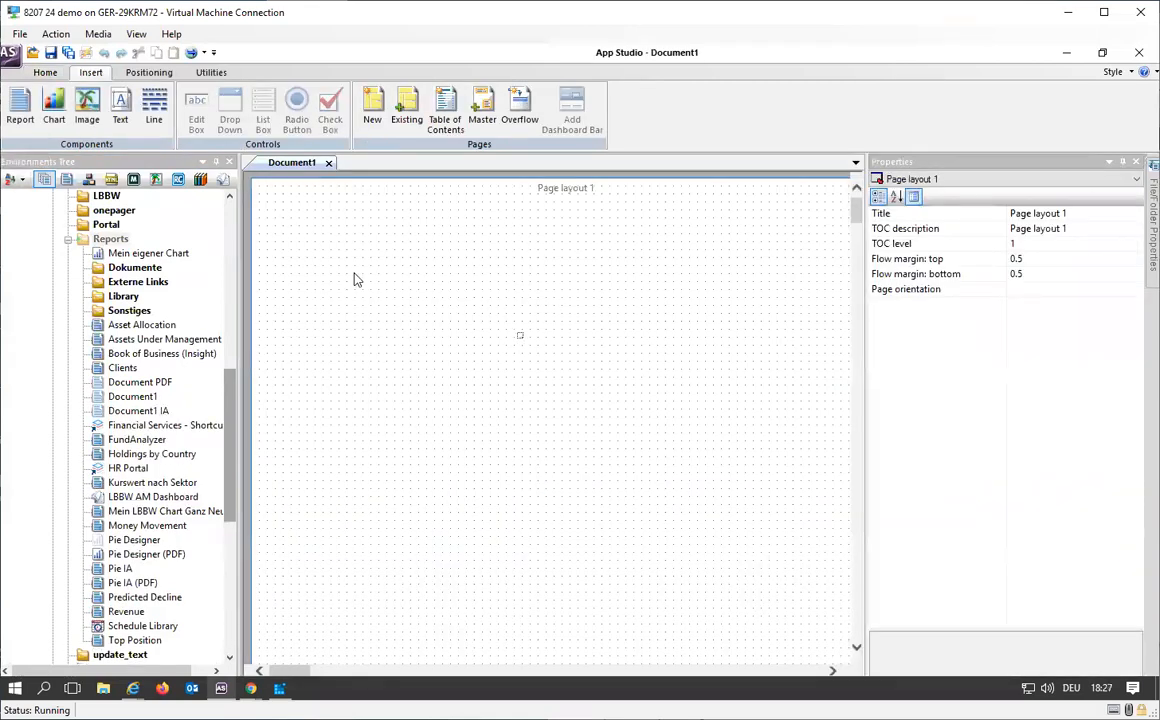
Step: Insert a chart about 3.3 by 2.9 in on Page layout 1 and reference the existing procedure Pie_IA_PDF_.fex from Reports
{"action": "left_click", "coordinate": [54, 110]}
{"action": "left_click_drag", "start_coordinate": [322, 303], "coordinate": [578, 544]}
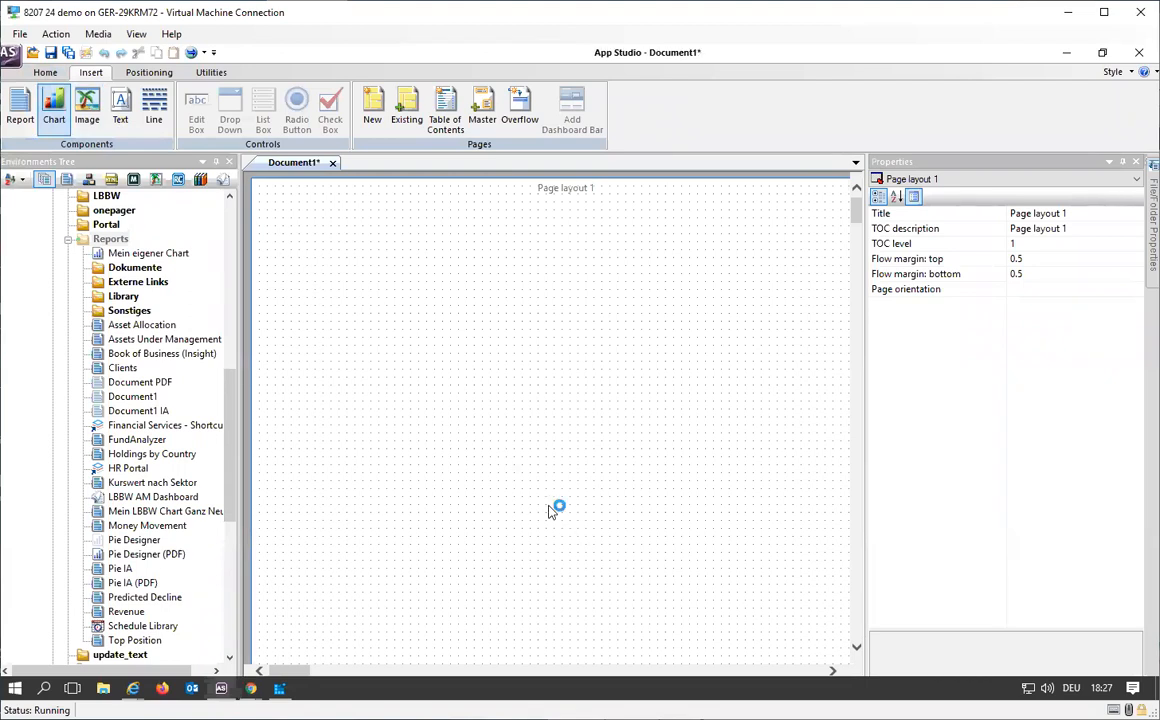
{"action": "right_click", "coordinate": [483, 418]}
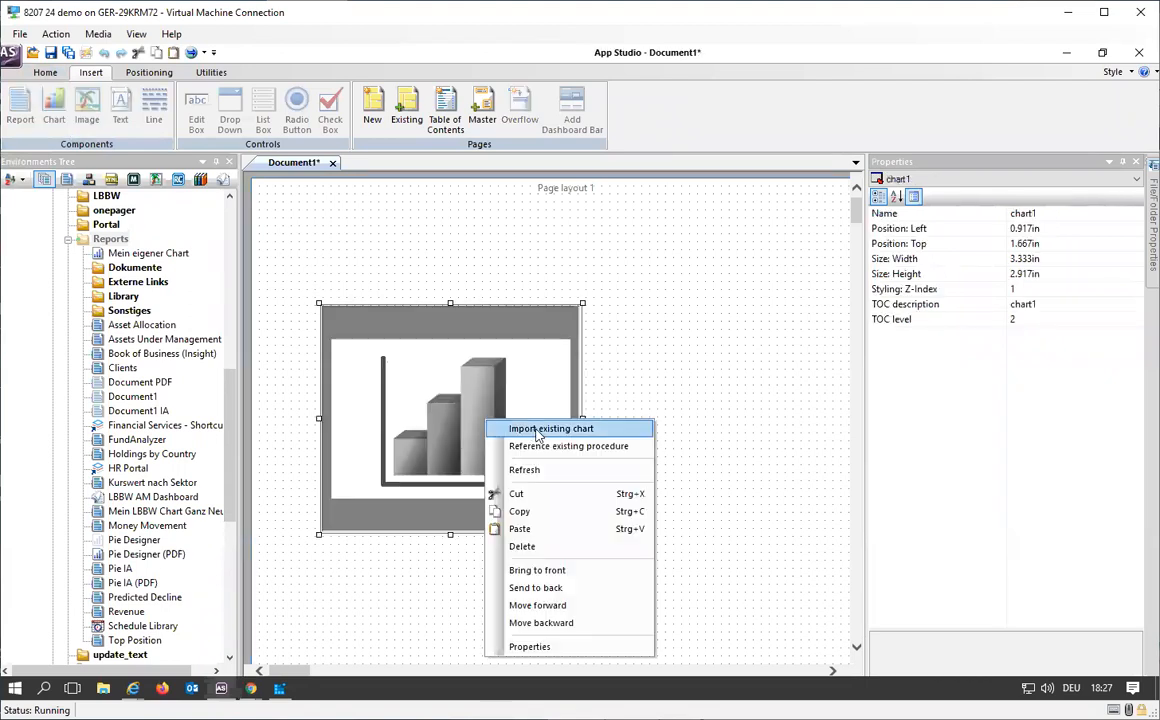
{"action": "left_click", "coordinate": [540, 446]}
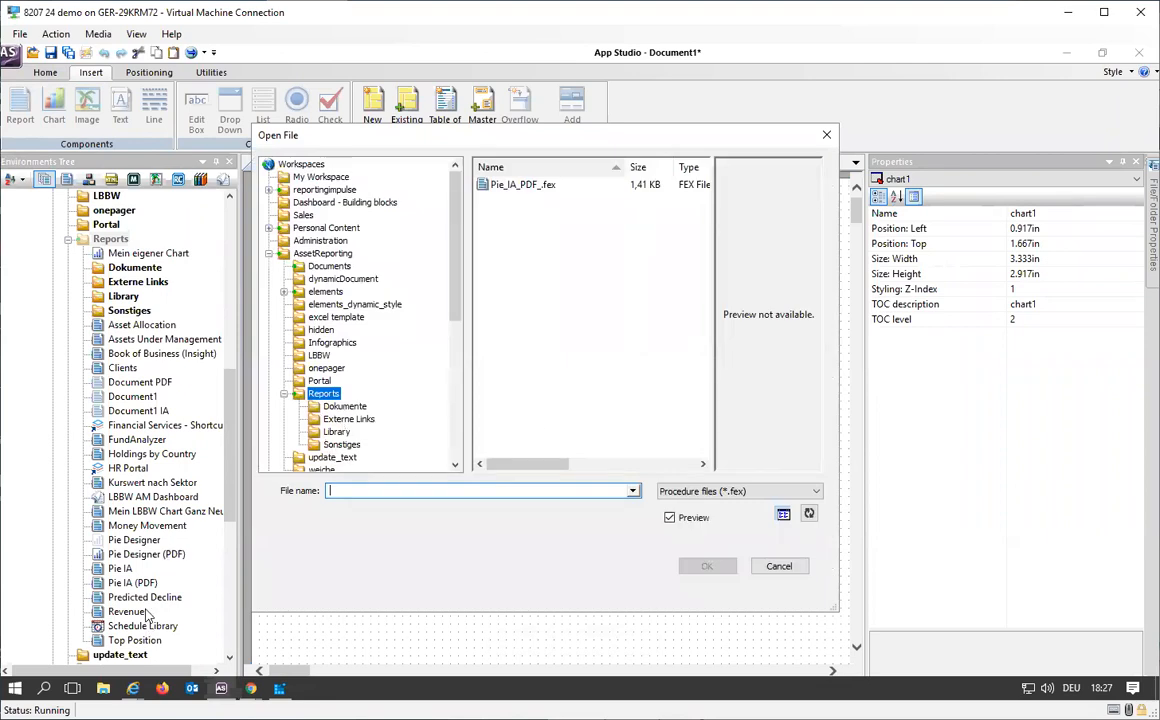
{"action": "left_click", "coordinate": [487, 188]}
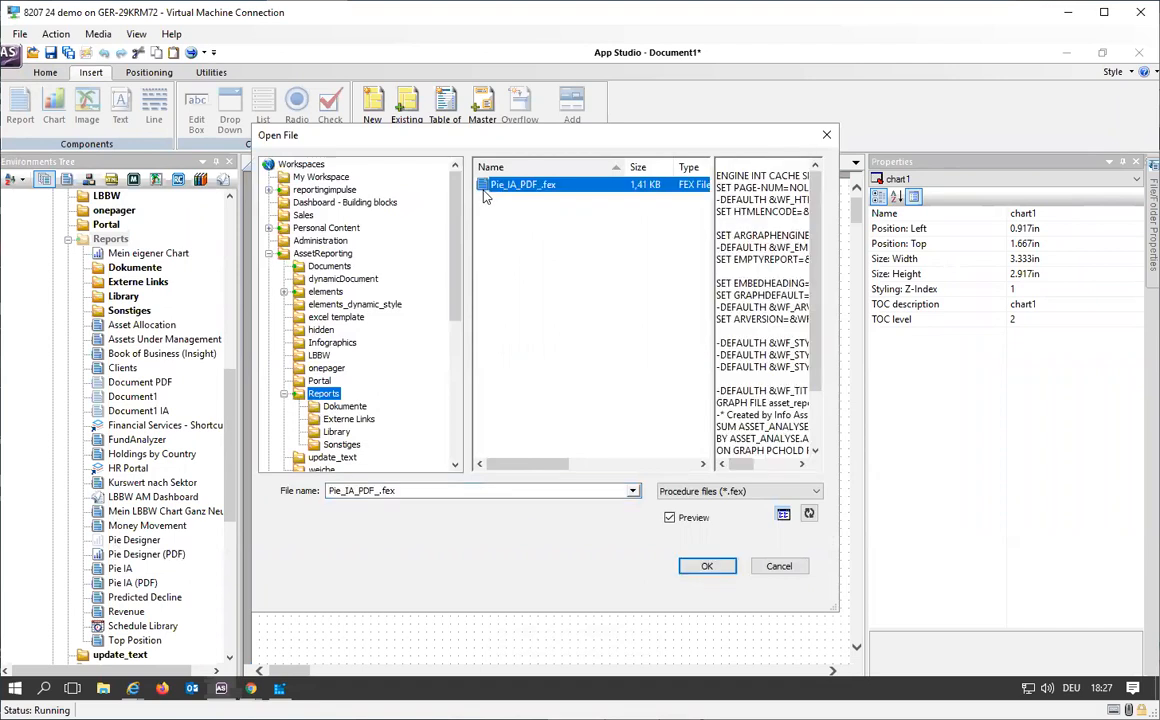
{"action": "left_click", "coordinate": [707, 567]}
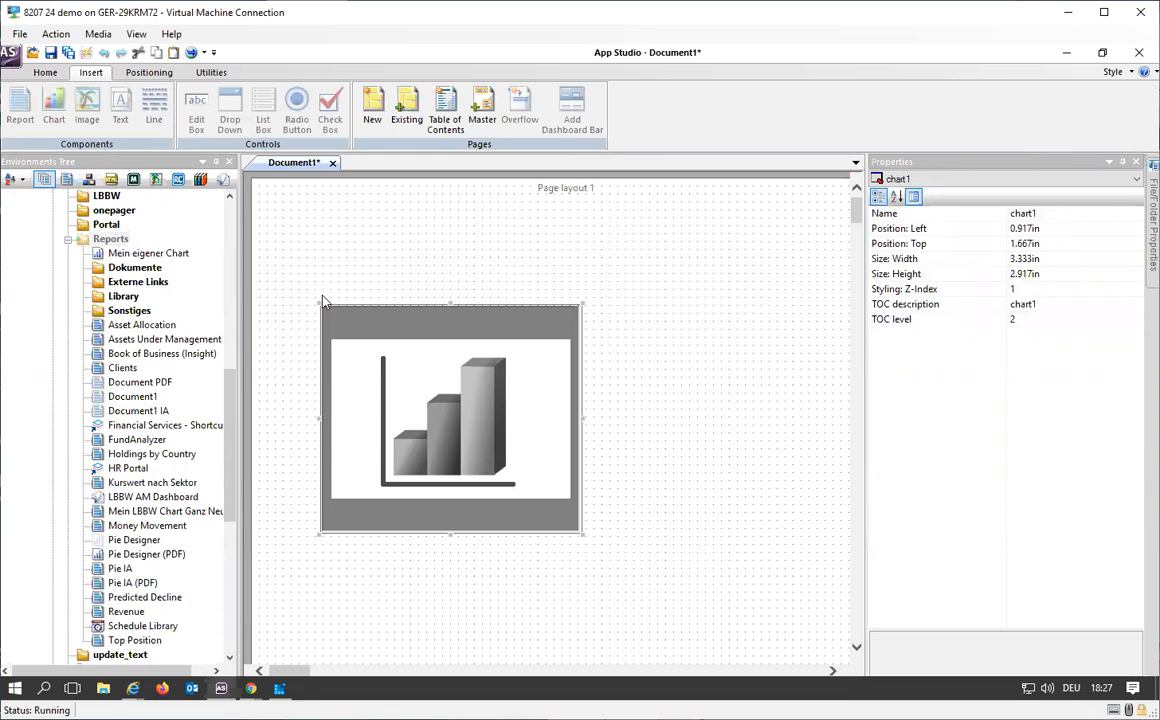
Step: Save the new document as Document AS in the Reports folder and close it
{"action": "left_click", "coordinate": [12, 56]}
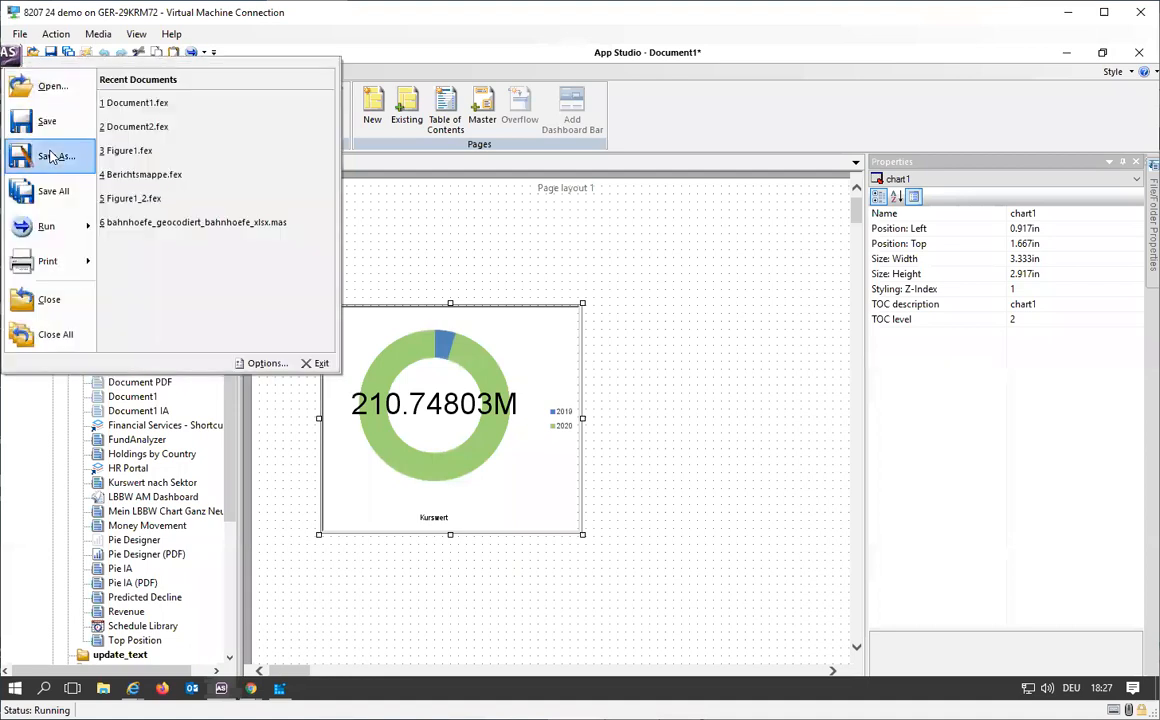
{"action": "left_click", "coordinate": [52, 157]}
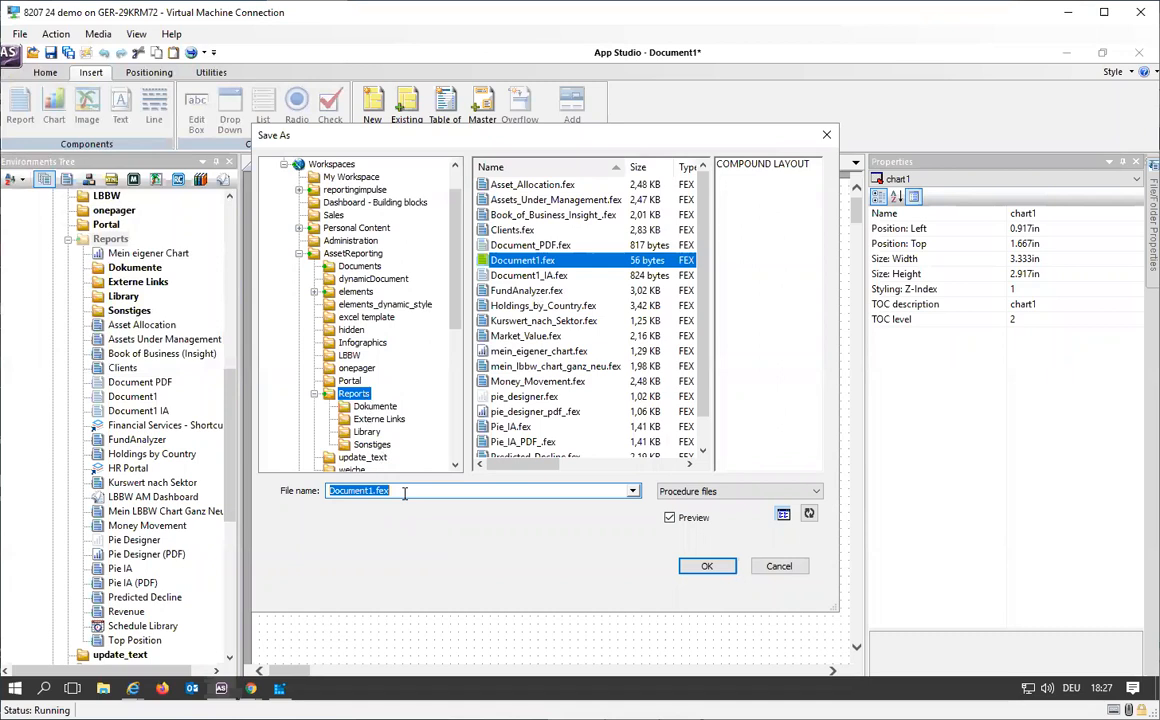
{"action": "left_click", "coordinate": [522, 491]}
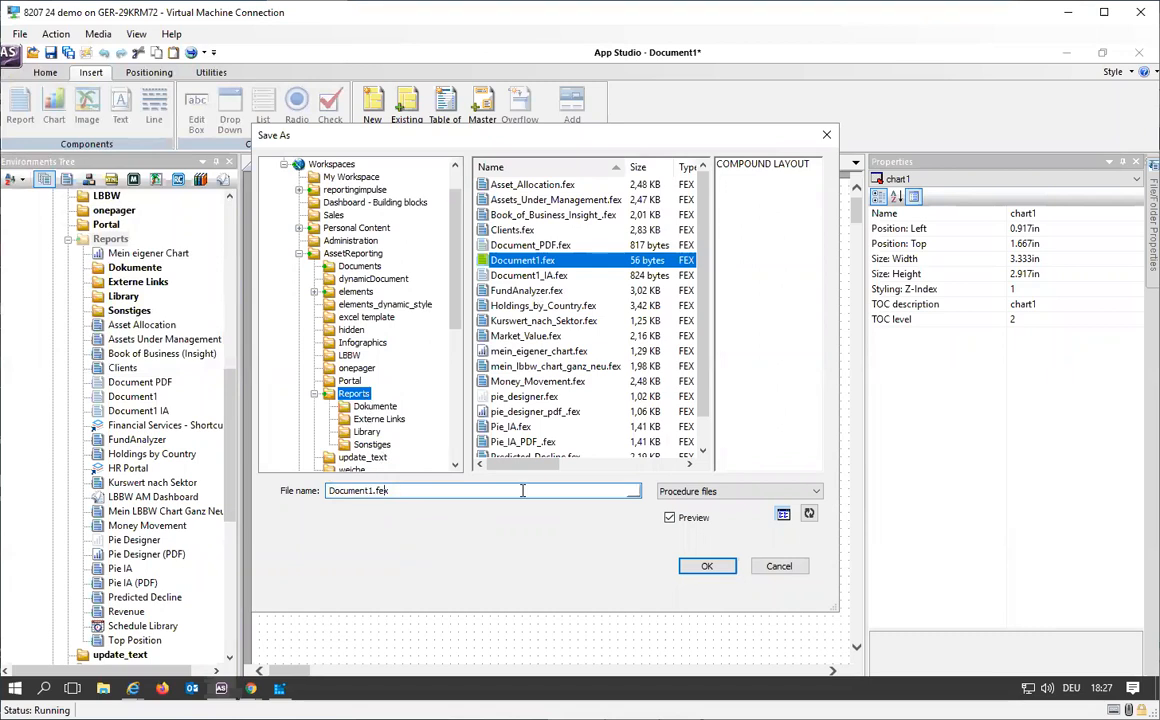
{"action": "key", "text": "BackSpace"}
{"action": "key", "text": "Return"}
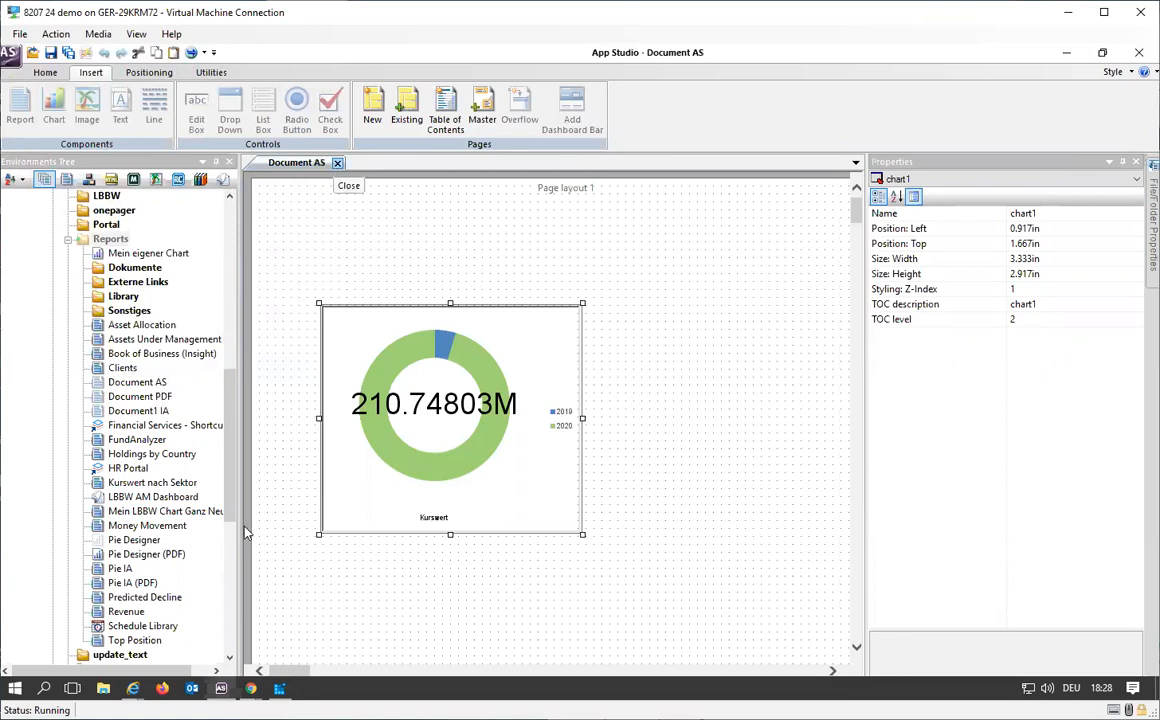
{"action": "left_click", "coordinate": [333, 163]}
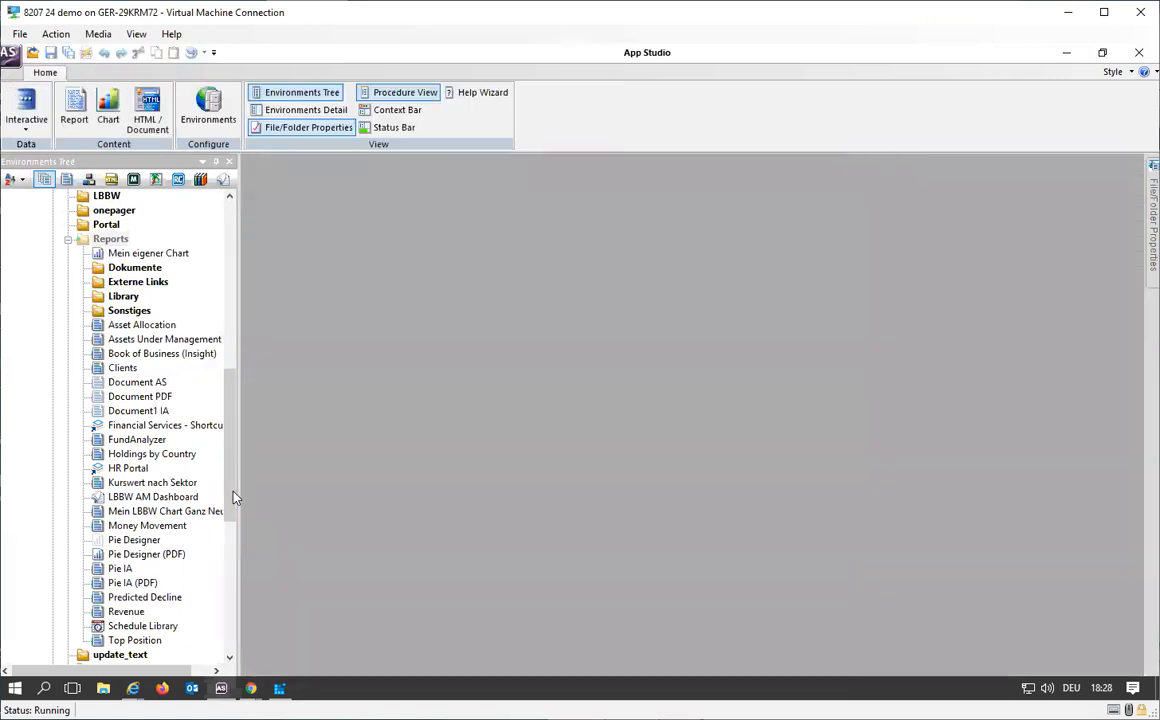
Step: Open the Document AS procedure from the Reports folder as source code in the text editor
{"action": "scroll", "coordinate": [157, 355], "scroll_direction": "down", "scroll_amount": 1}
{"action": "left_click", "coordinate": [150, 355]}
{"action": "right_click", "coordinate": [168, 358]}
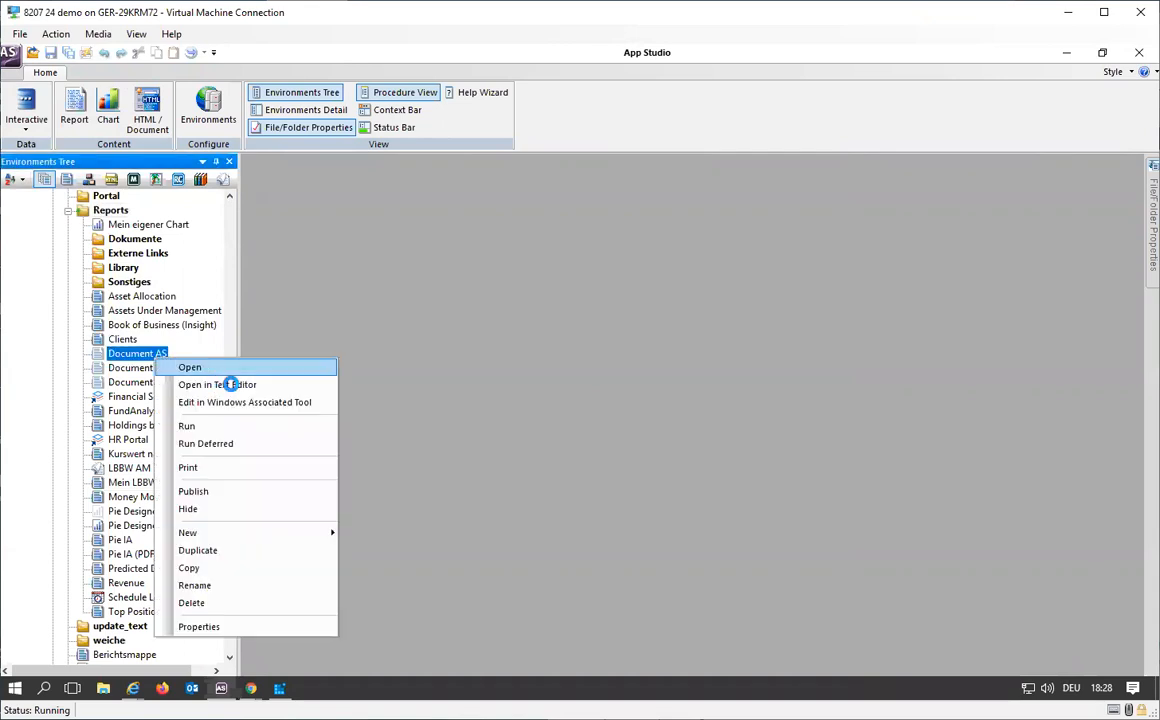
{"action": "left_click", "coordinate": [228, 380]}
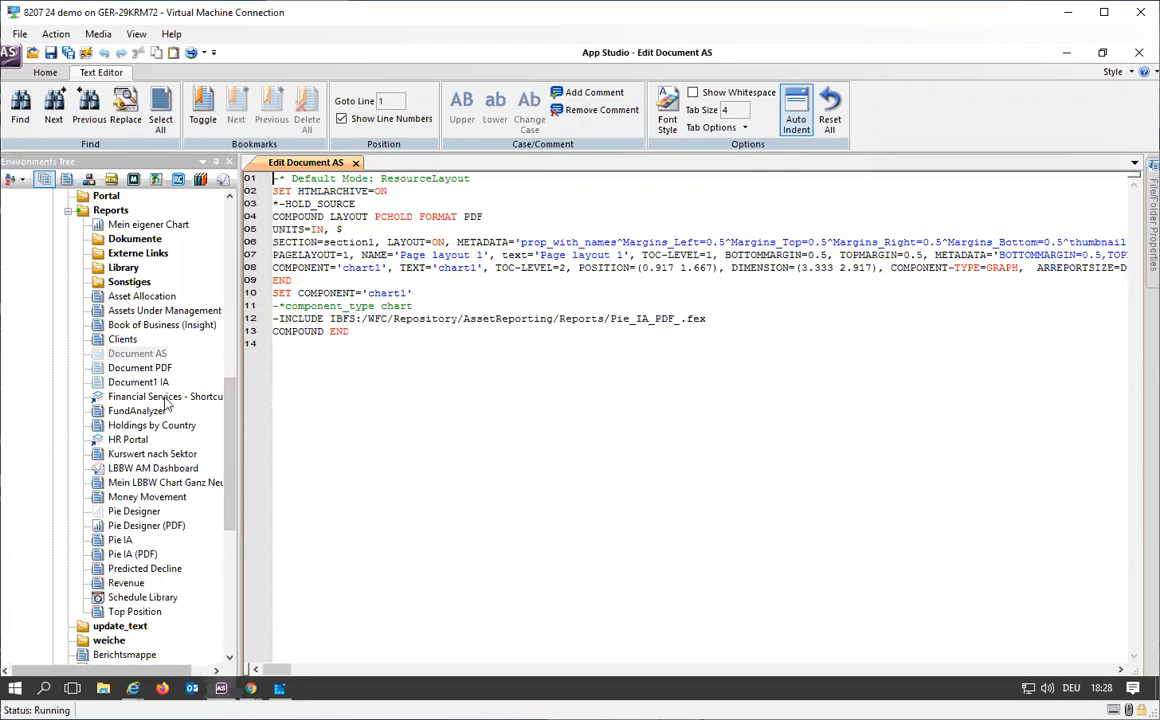
Step: Copy the full path of Pie Designer from its file properties and replace the -INCLUDE path on line 12 with it, ending in pie_designer.fex
{"action": "left_click", "coordinate": [143, 512]}
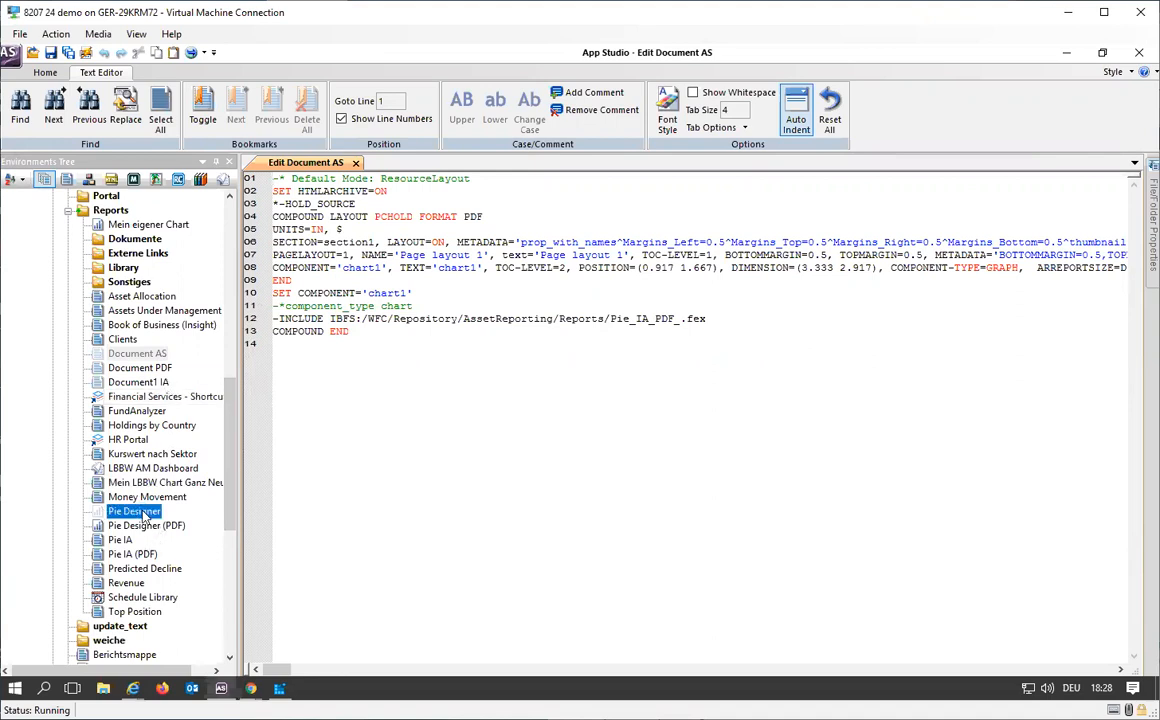
{"action": "right_click", "coordinate": [143, 512]}
{"action": "key", "text": "Return"}
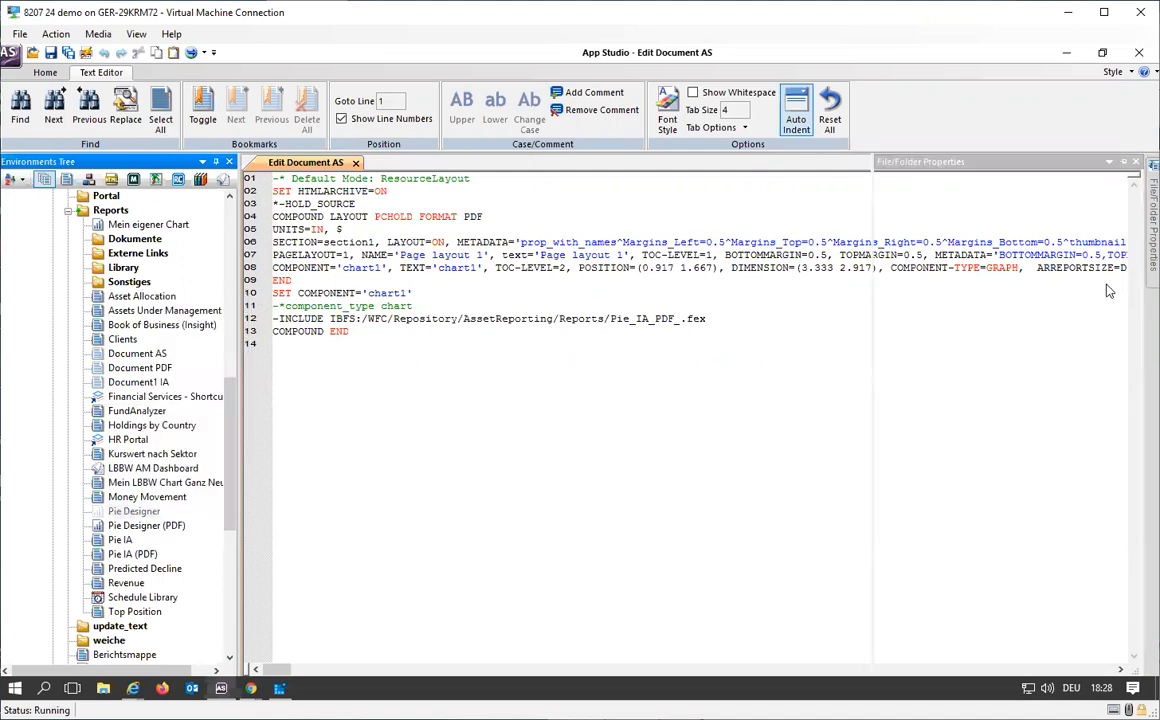
{"action": "left_click", "coordinate": [1110, 258]}
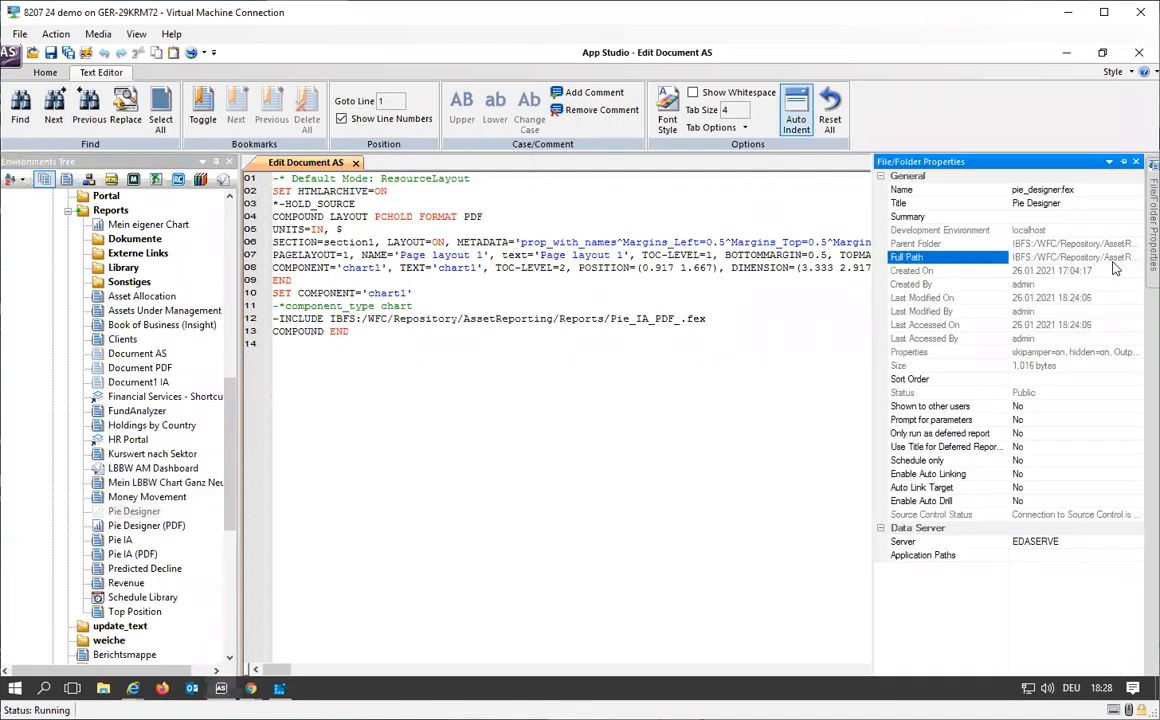
{"action": "right_click", "coordinate": [1110, 262]}
{"action": "left_click_drag", "start_coordinate": [718, 316], "coordinate": [331, 319]}
{"action": "key", "text": "ctrl+v"}
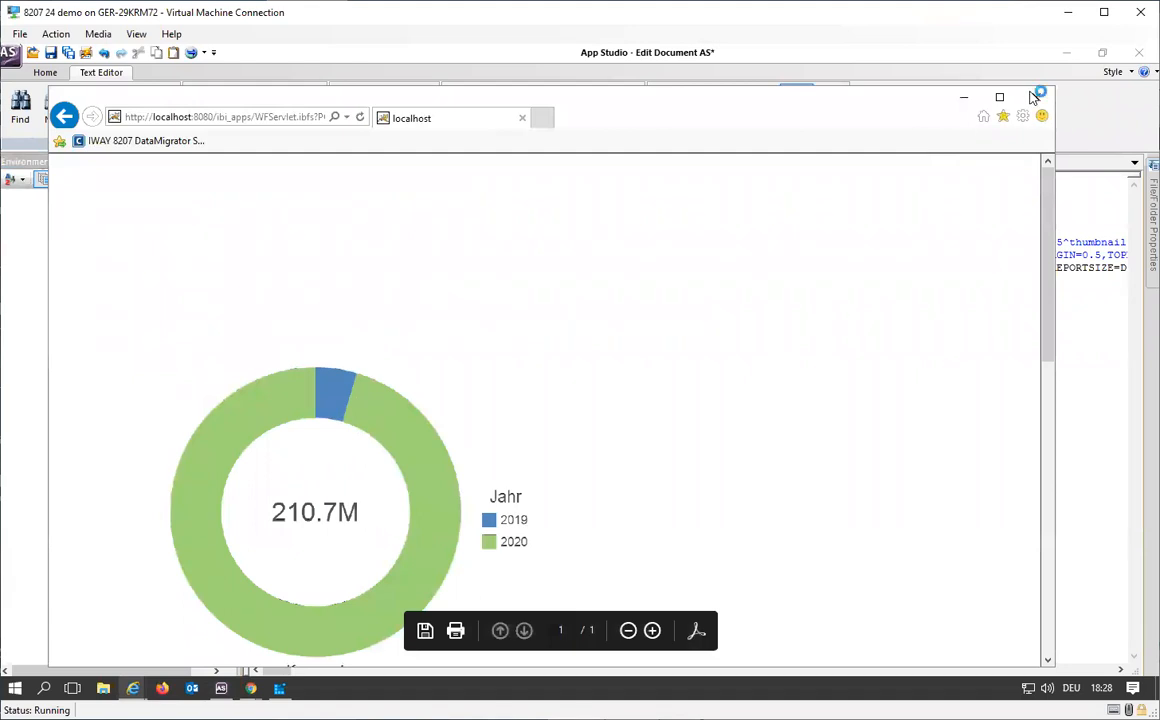
Step: Close the PDF output of the edited code, then save the changes to Document AS and close it
{"action": "left_click", "coordinate": [1036, 97]}
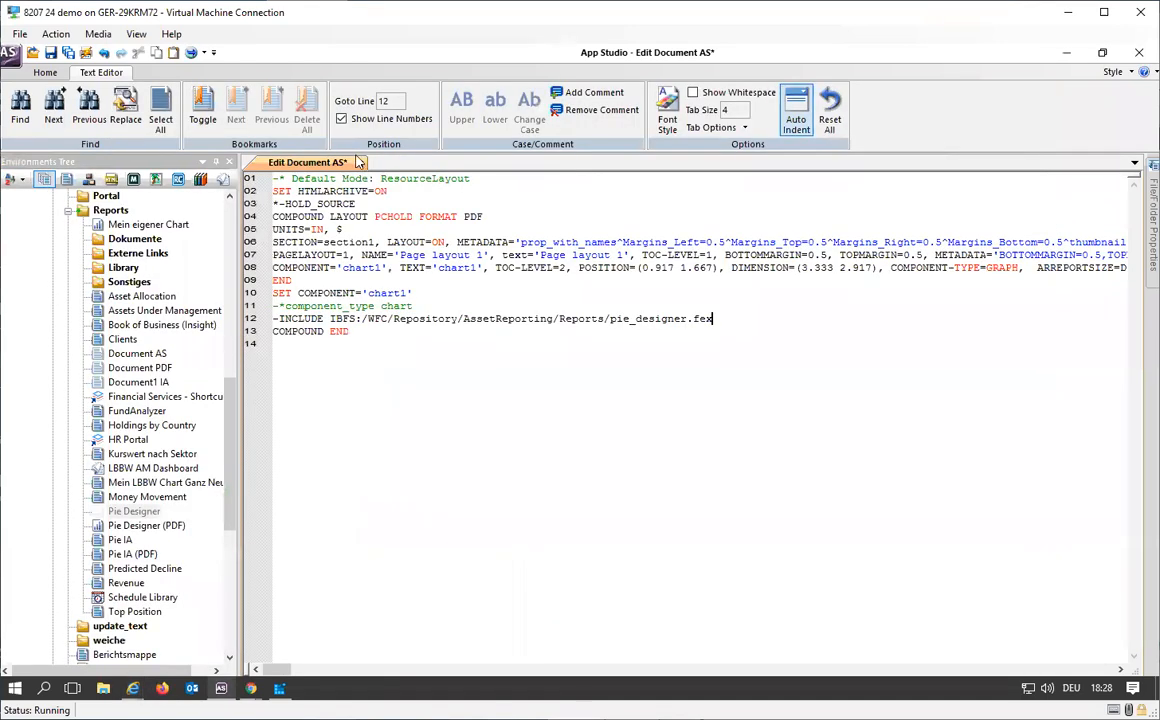
{"action": "left_click", "coordinate": [360, 163]}
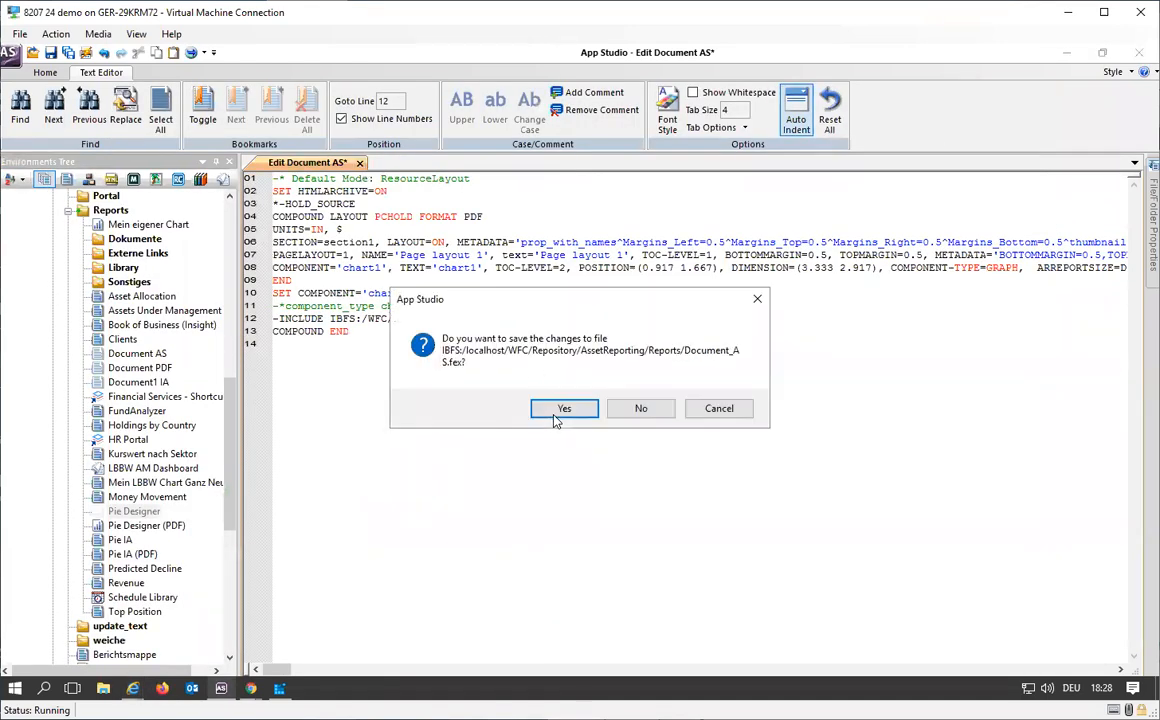
{"action": "left_click", "coordinate": [553, 410]}
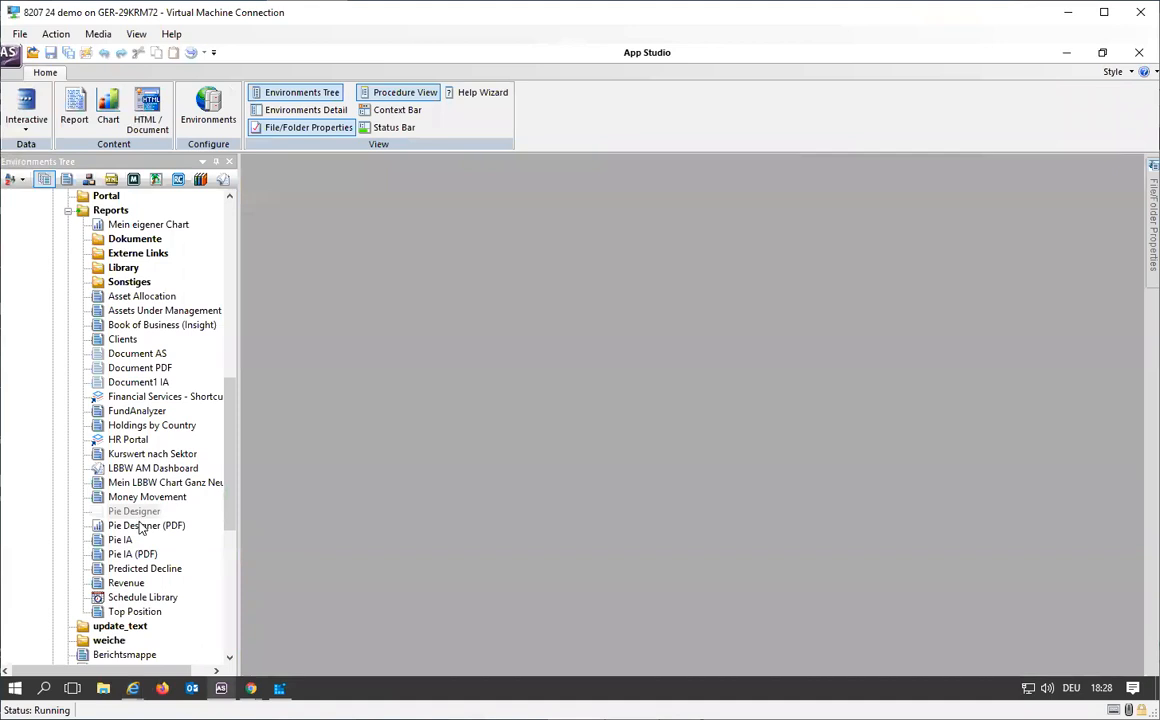
Step: Reopen Document AS in the document layout view, run it to check the PDF output, and close the output window
{"action": "right_click", "coordinate": [146, 353]}
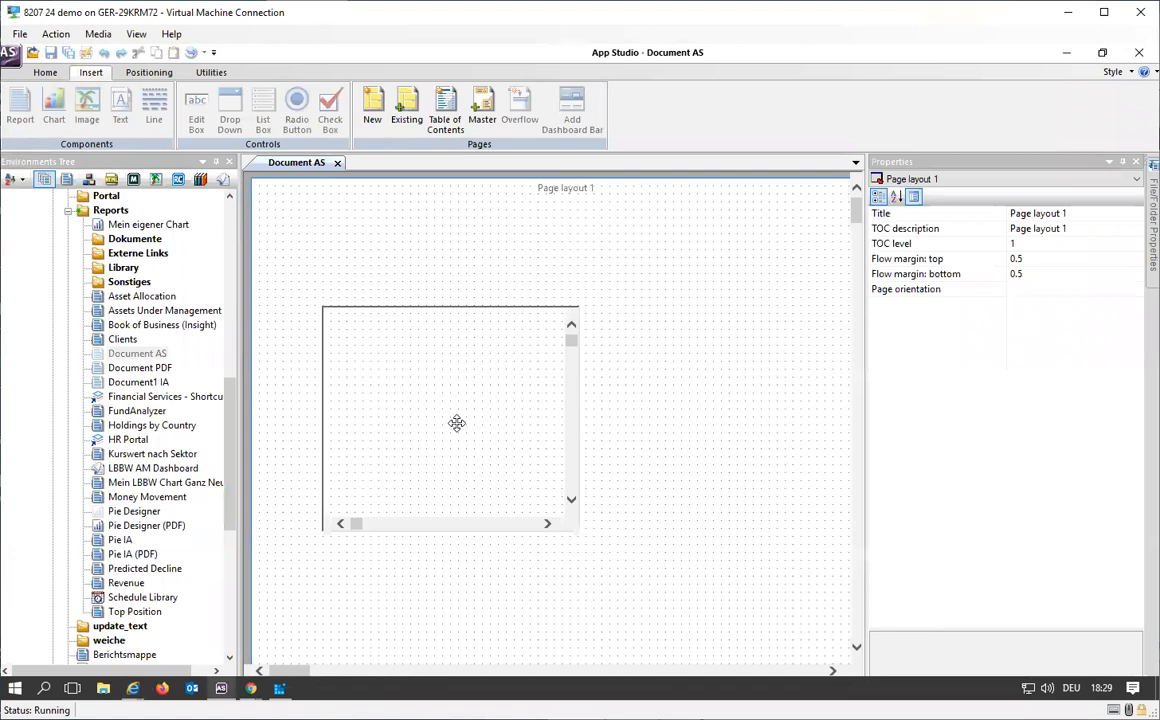
{"action": "left_click", "coordinate": [191, 54]}
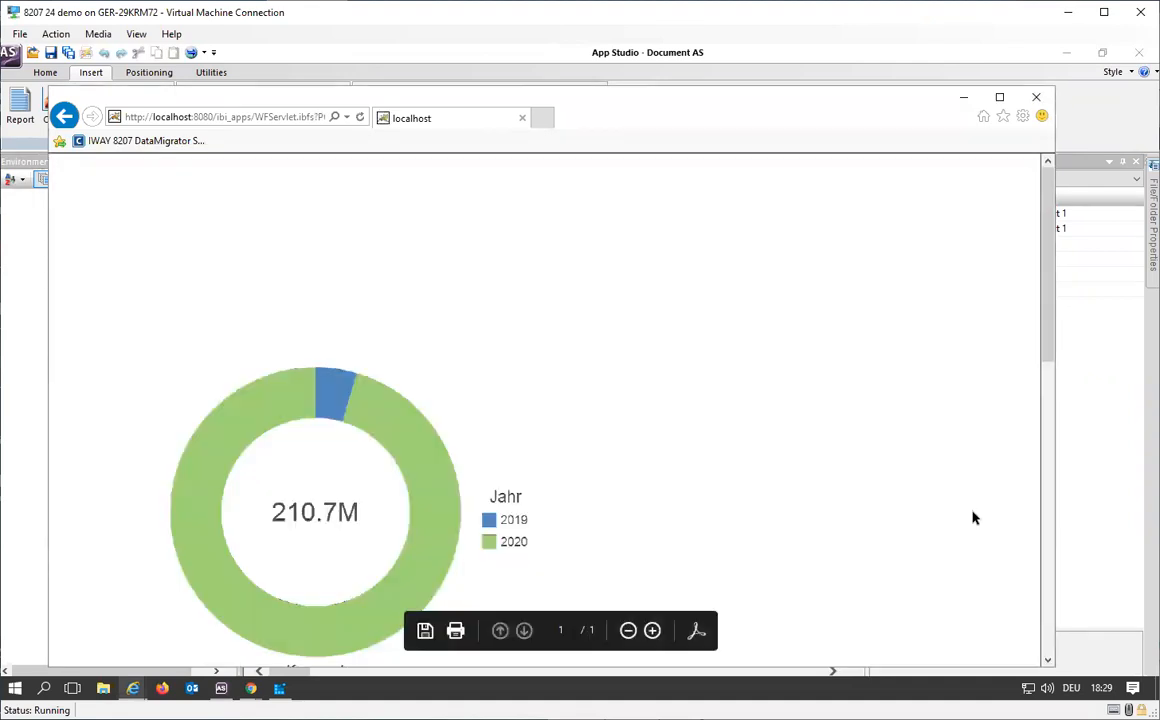
{"action": "left_click", "coordinate": [1036, 97]}
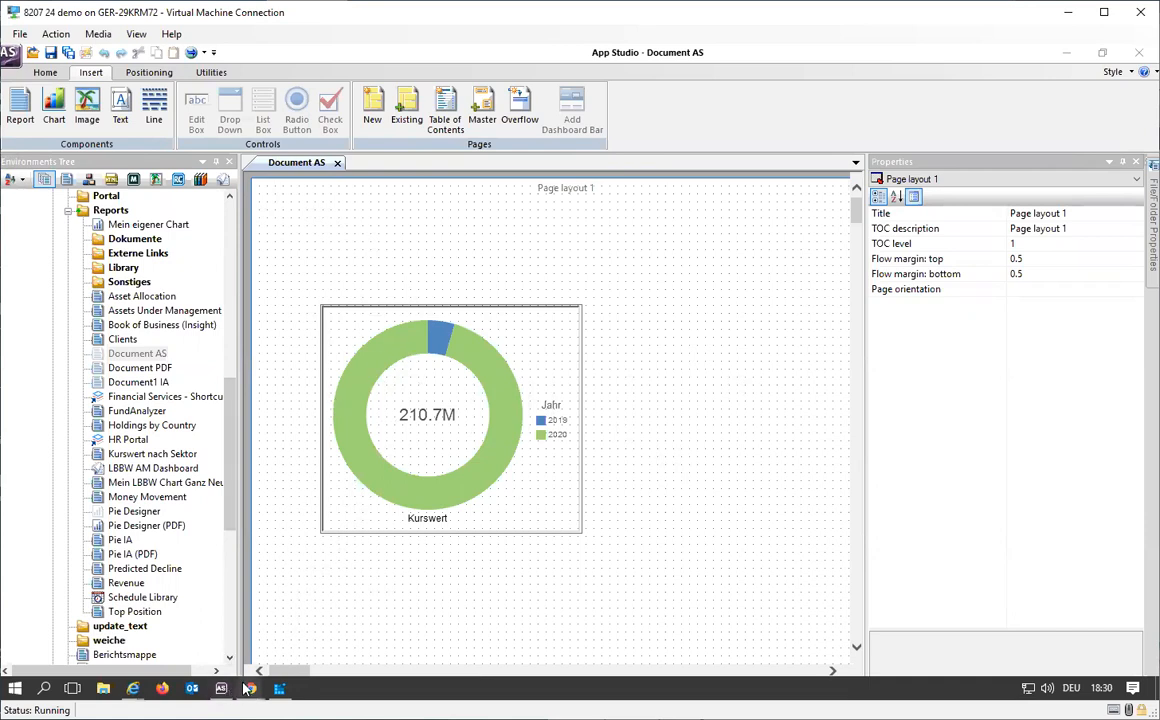
Step: Switch to the WebFOCUS Home Page in Chrome and look through the contents of the AssetReporting Reports folder
{"action": "mouse_move", "coordinate": [250, 688]}
{"action": "left_click", "coordinate": [158, 590]}
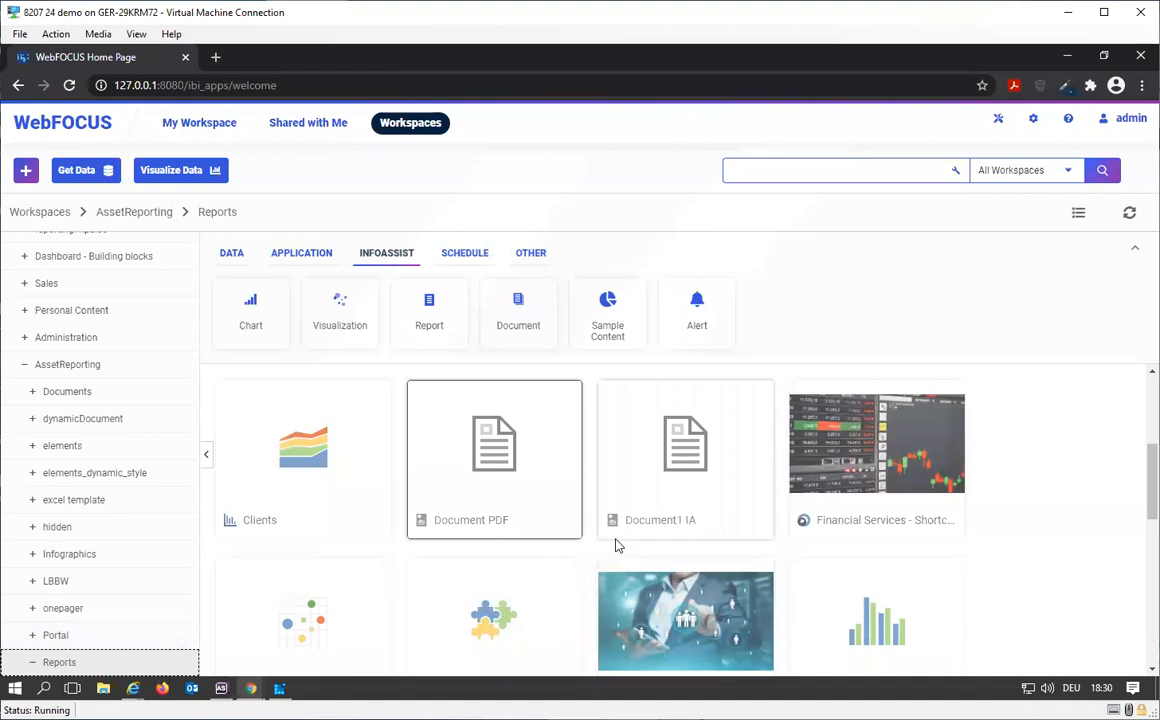
{"action": "scroll", "coordinate": [617, 545], "scroll_direction": "down", "scroll_amount": 1}
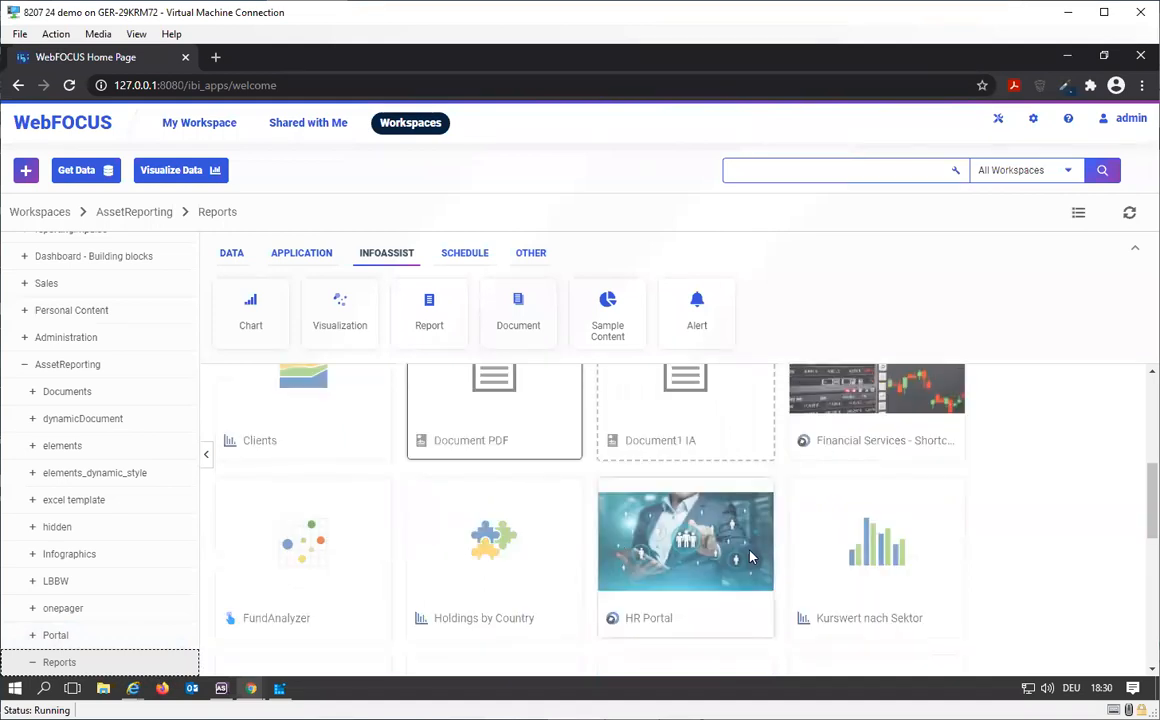